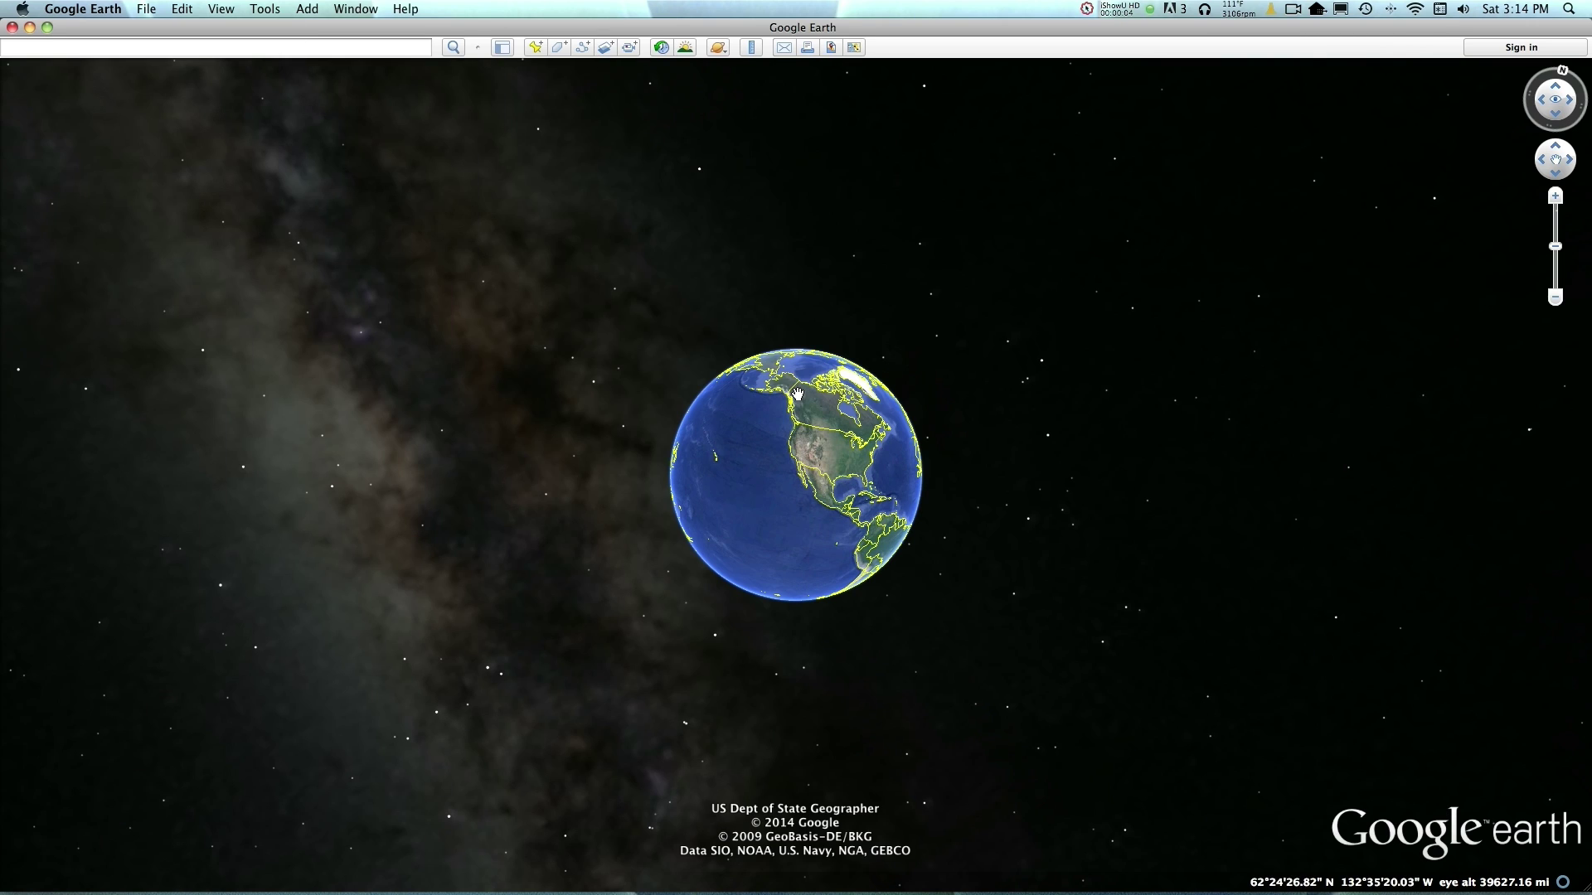
Zoom in from the whole globe to Washington State in the Pacific Northwest.
left_click_drag(784, 408, 771, 417)
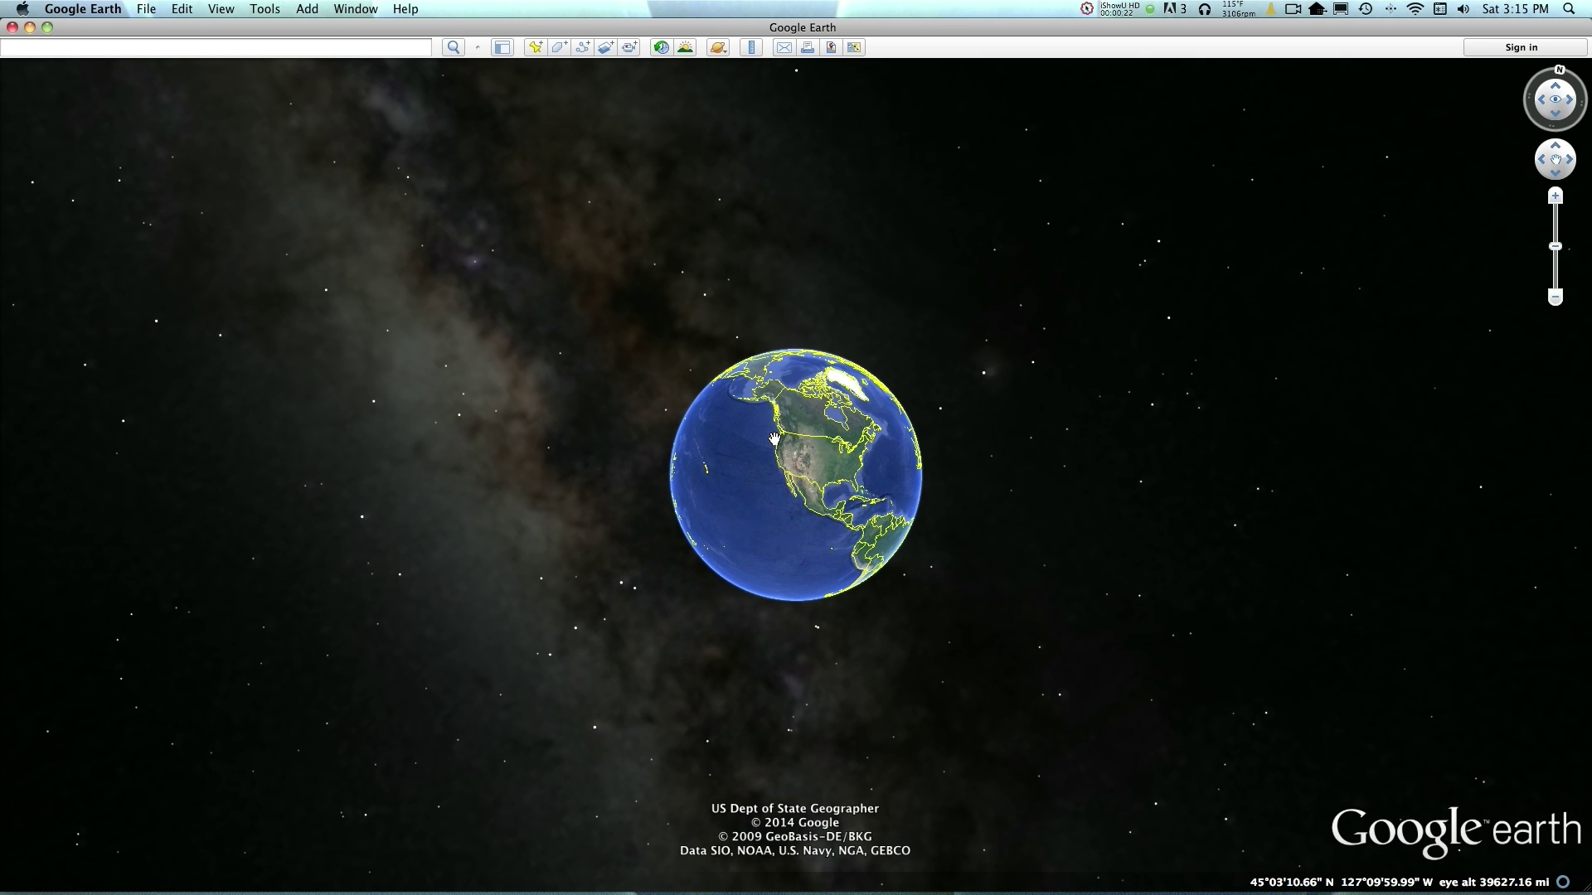
scroll(775, 437, "up", 5)
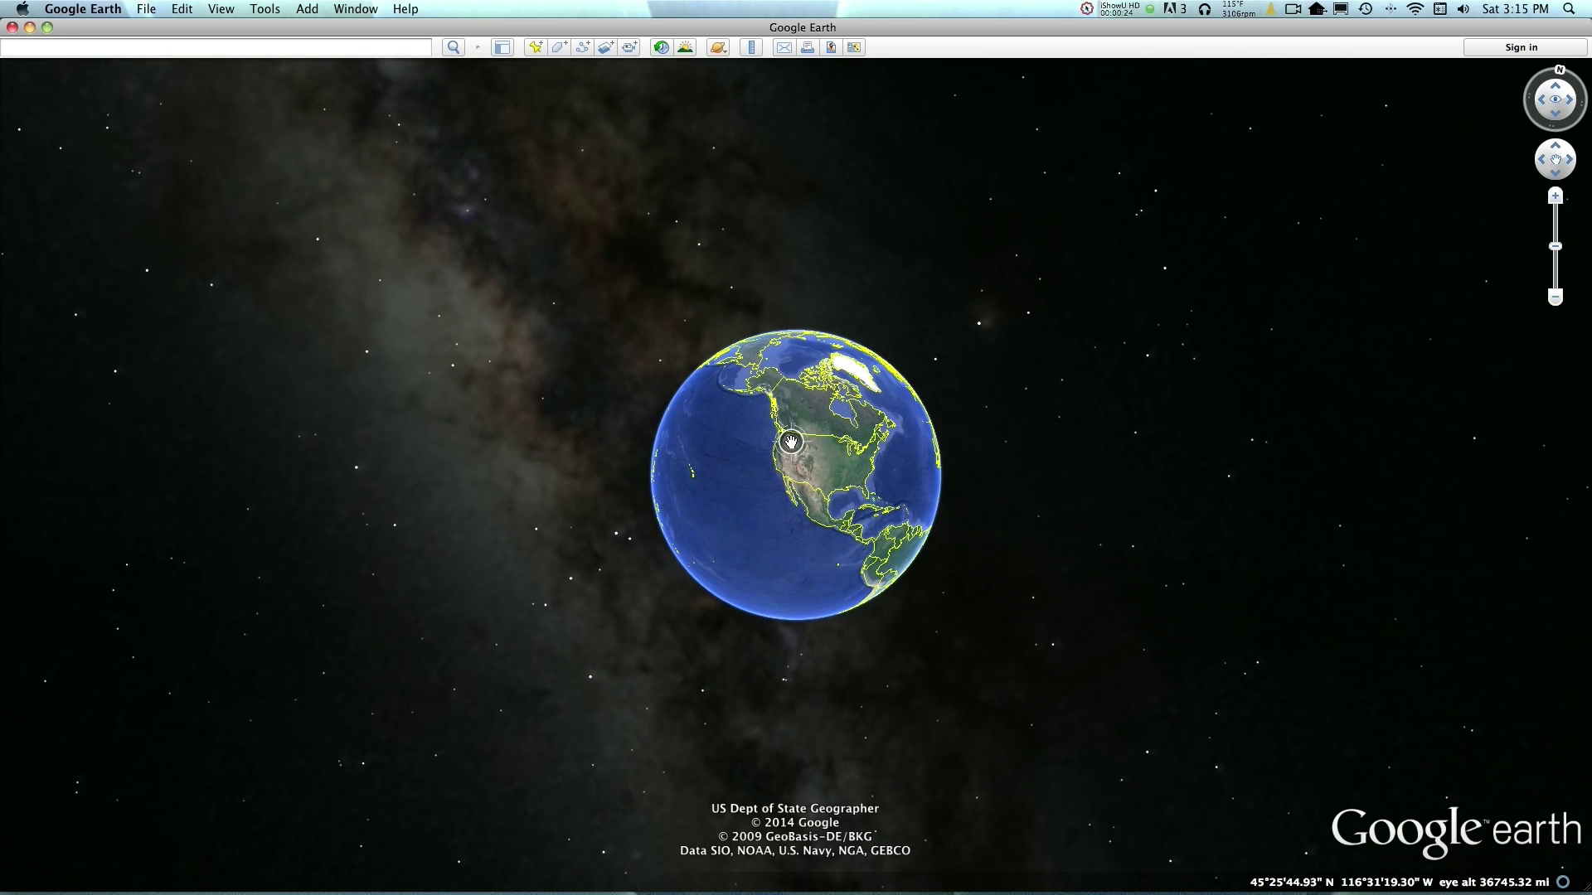
scroll(776, 428, "up", 5)
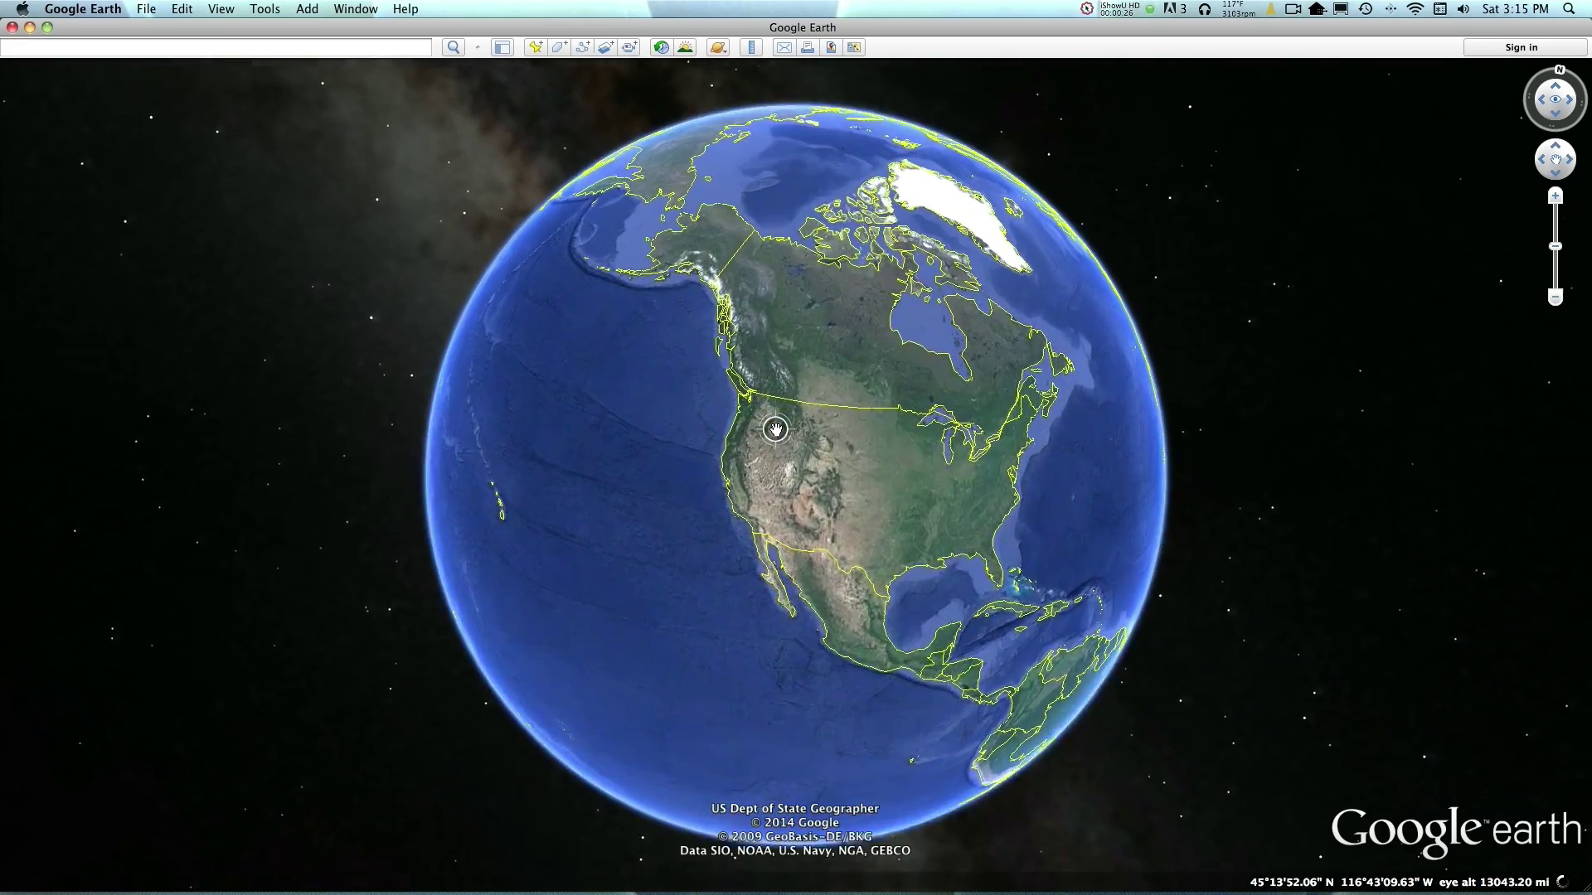
scroll(775, 429, "up", 3)
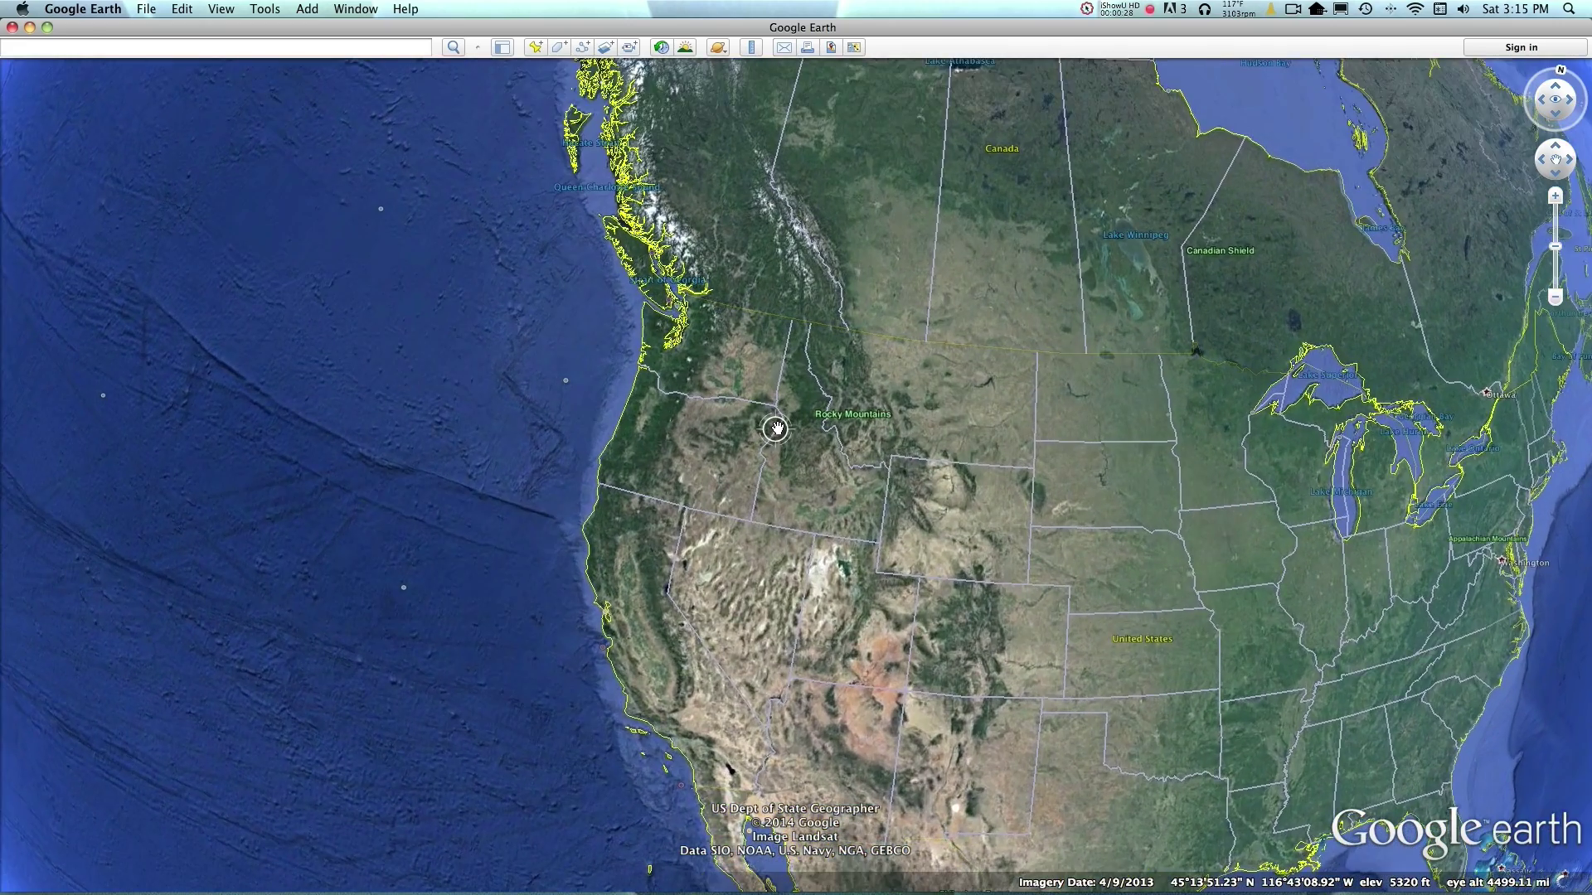
scroll(693, 411, "up", 2)
scroll(693, 411, "up", 3)
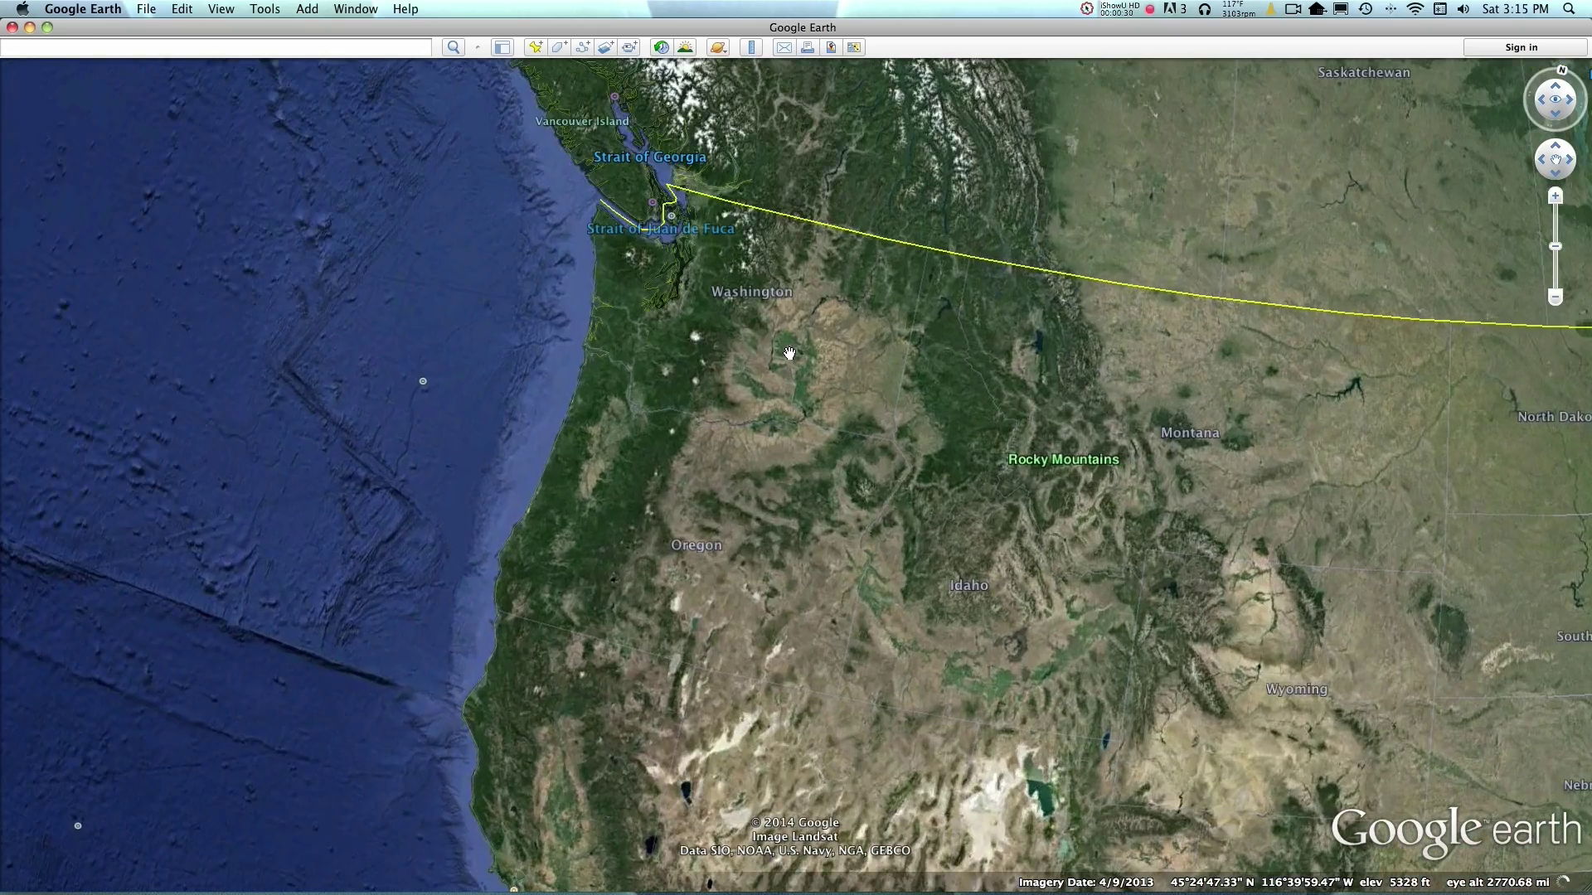
scroll(735, 419, "up", 2)
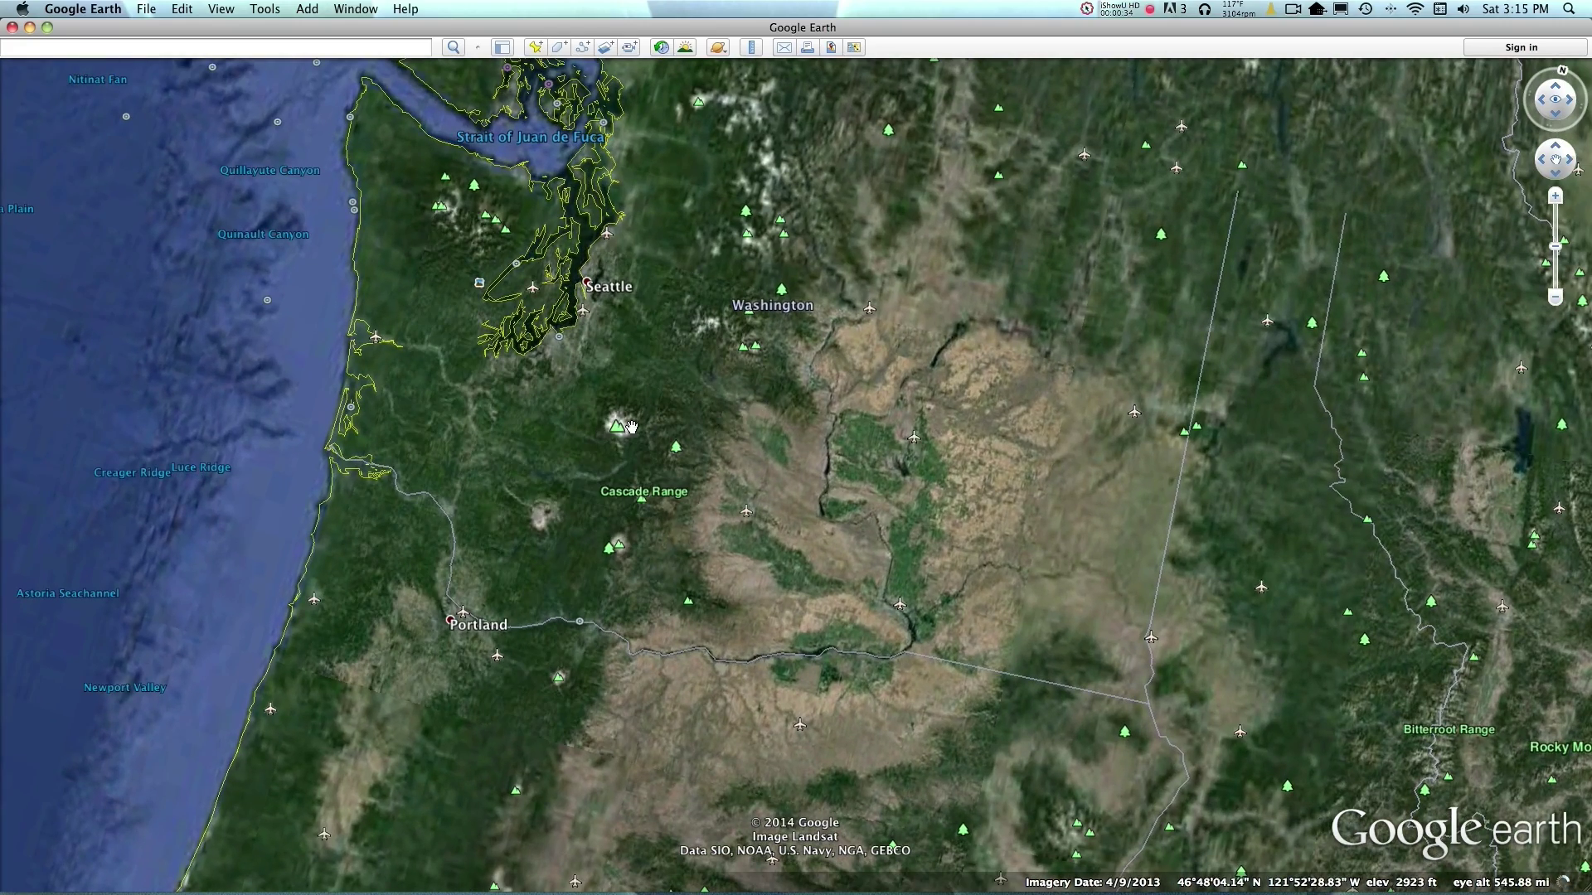
Zoom in on Mount Rainier and the river valleys on its northeast side.
scroll(616, 444, "up", 2)
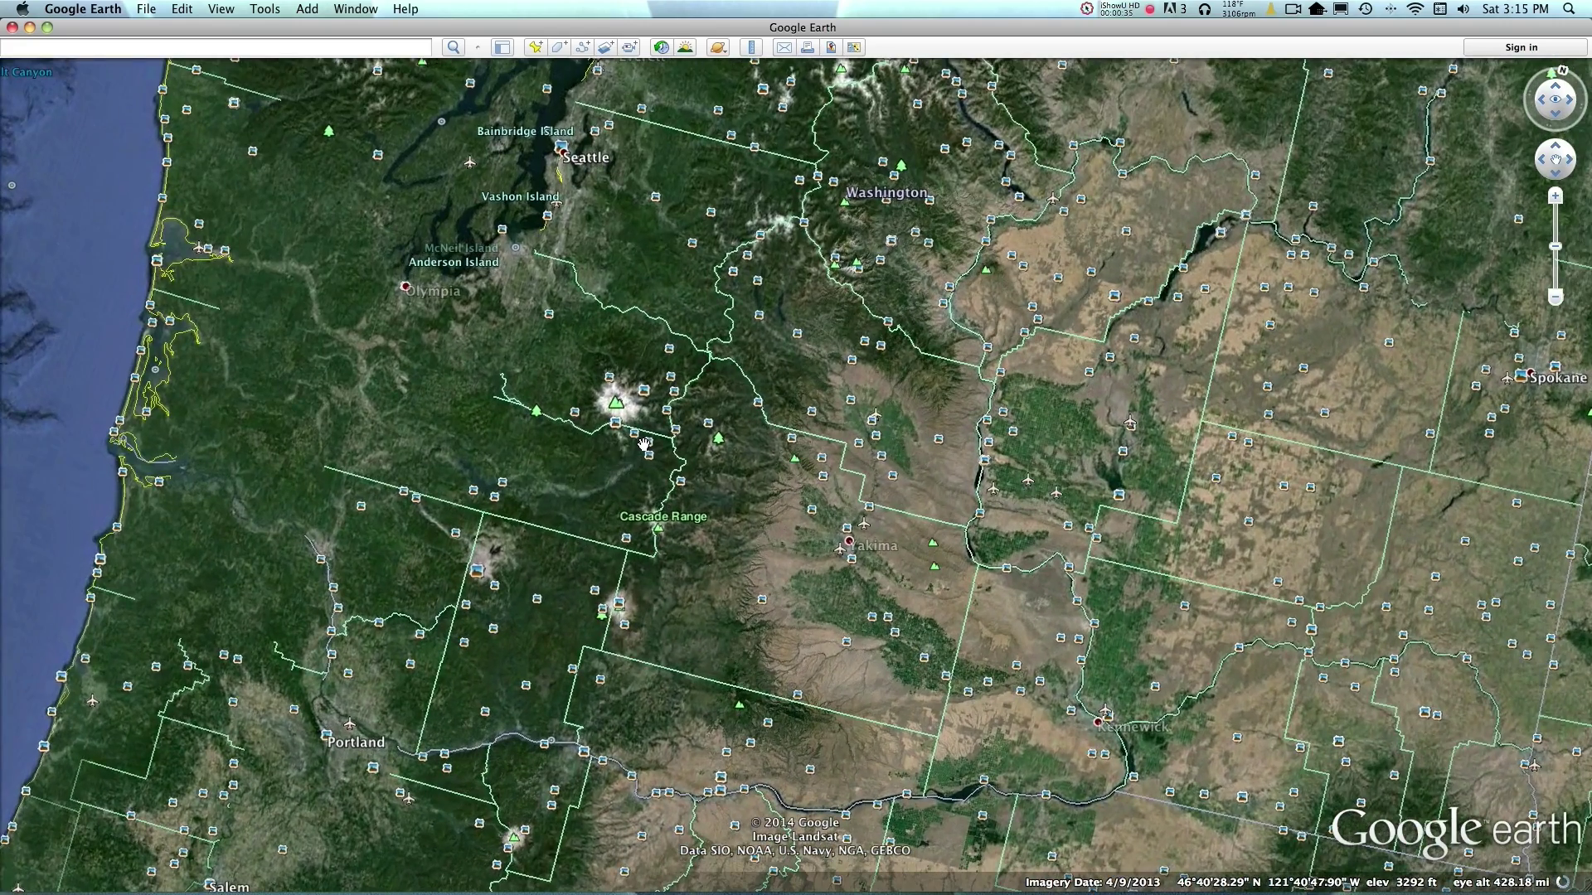
scroll(643, 444, "up", 3)
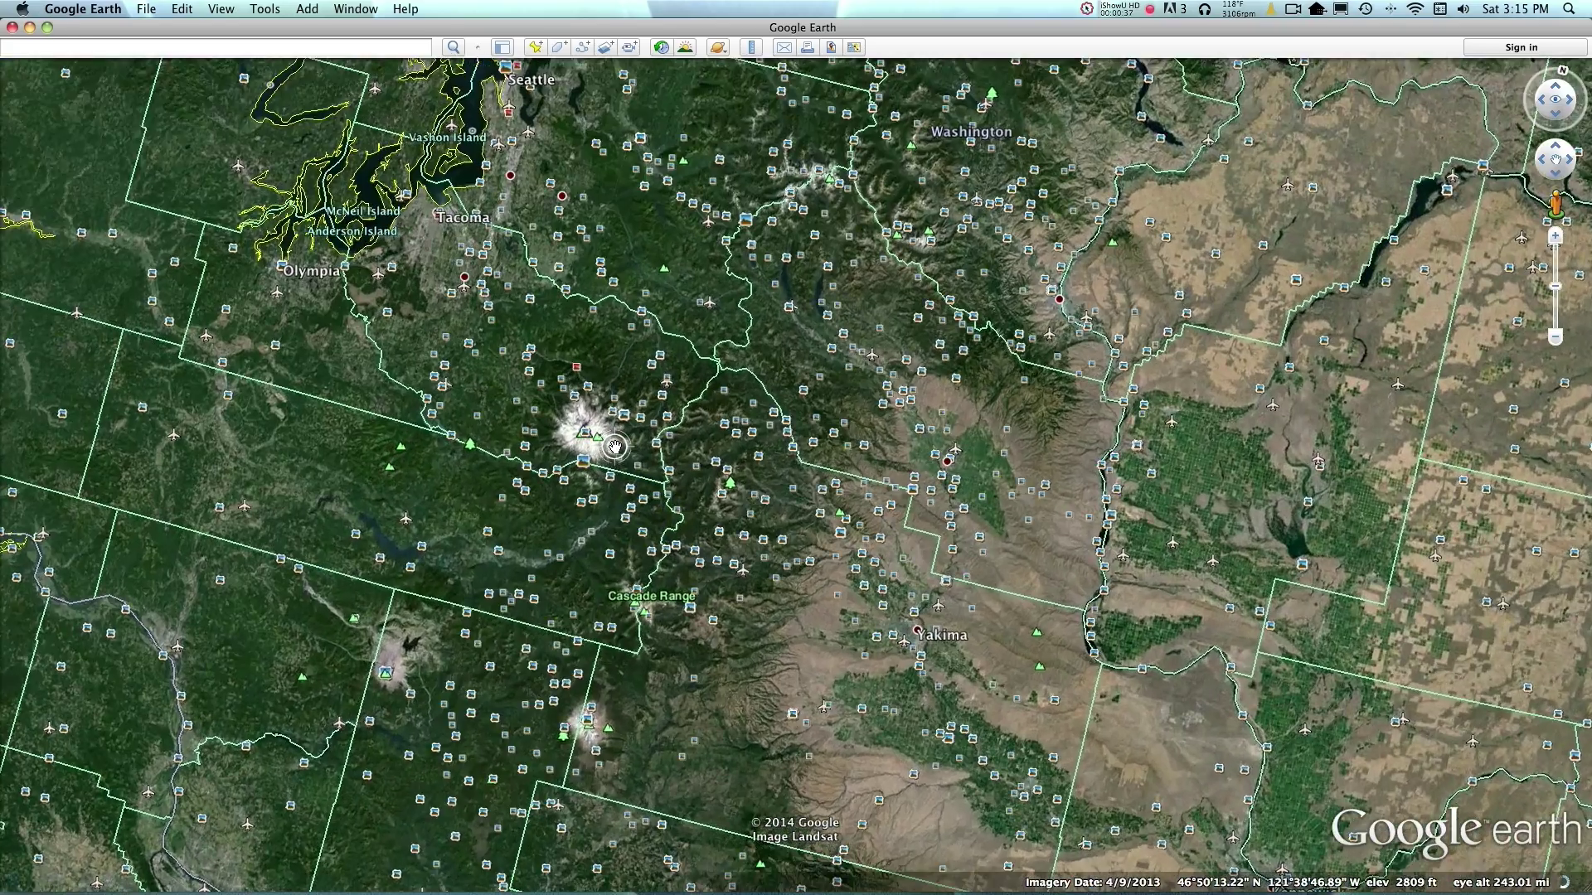
scroll(614, 447, "up", 4)
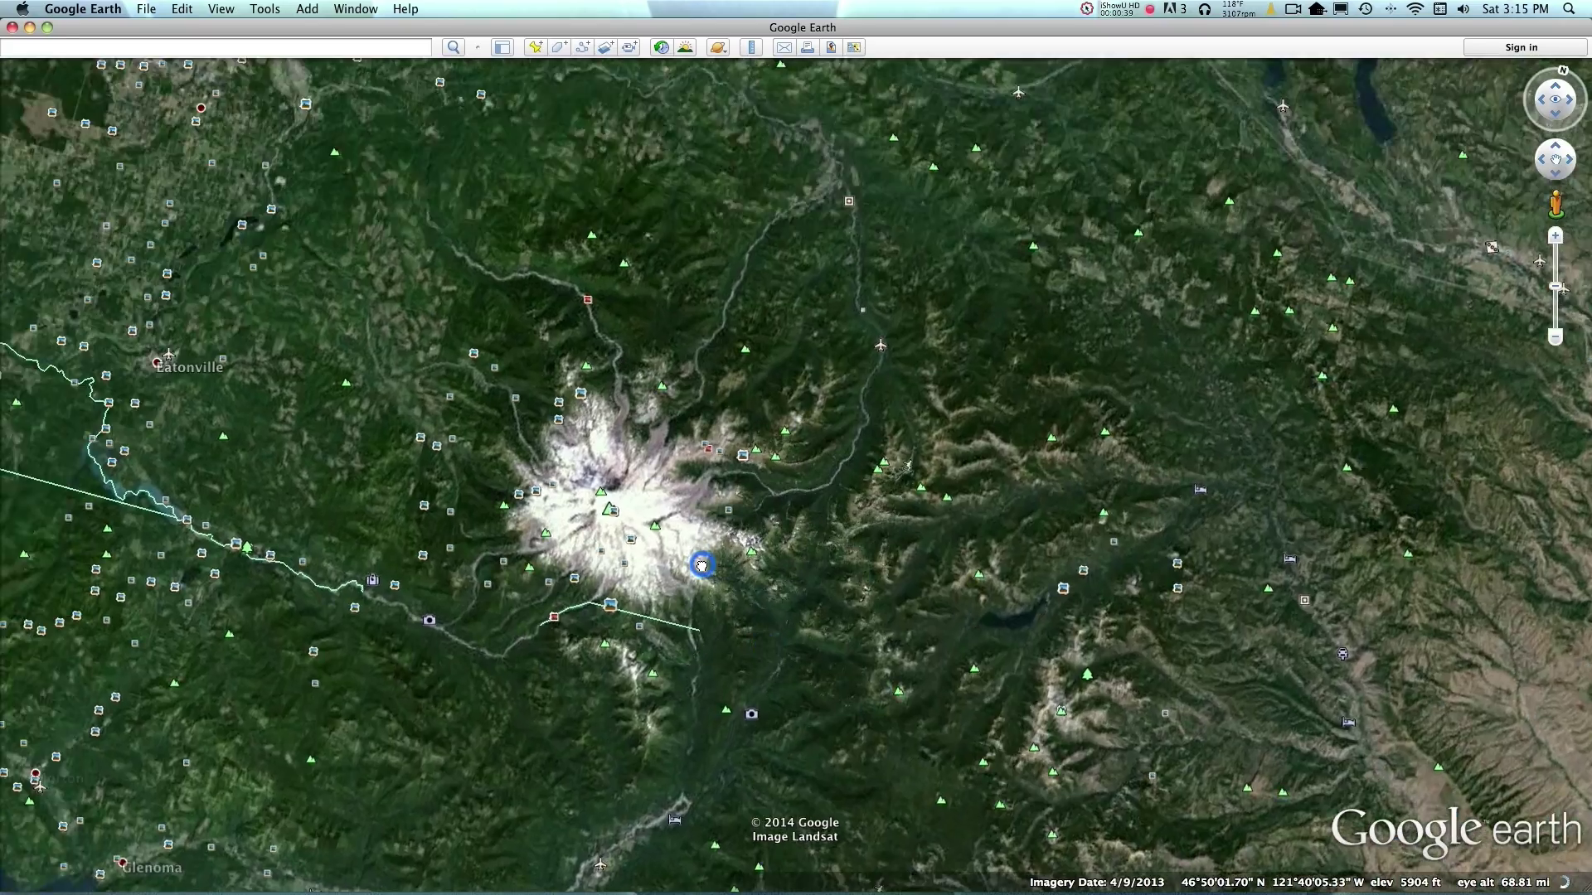
scroll(701, 566, "up", 2)
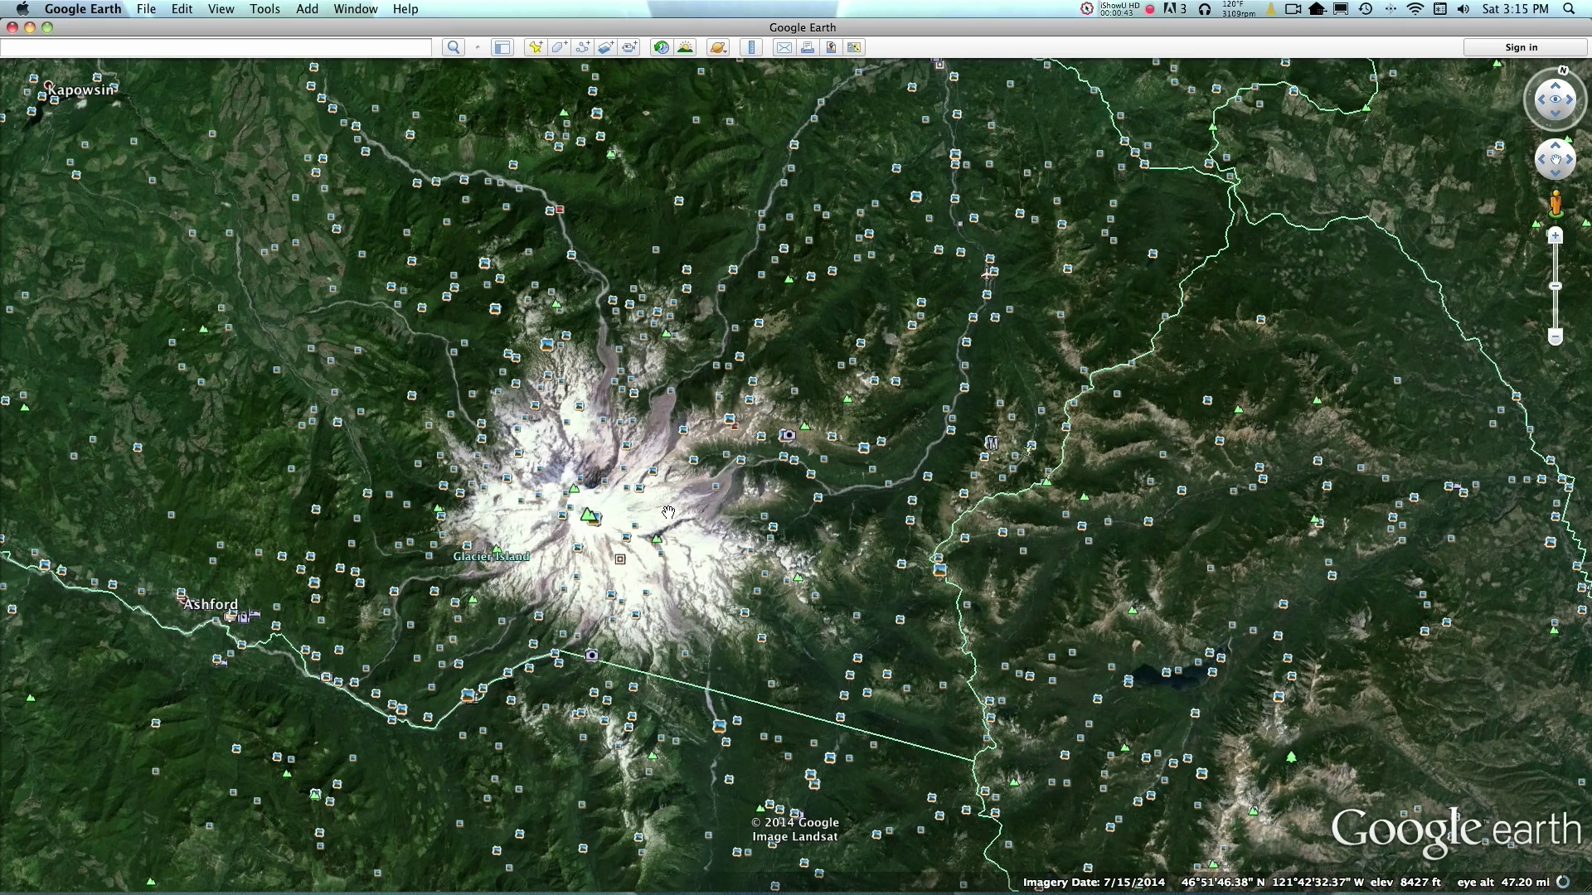
scroll(746, 531, "up", 2)
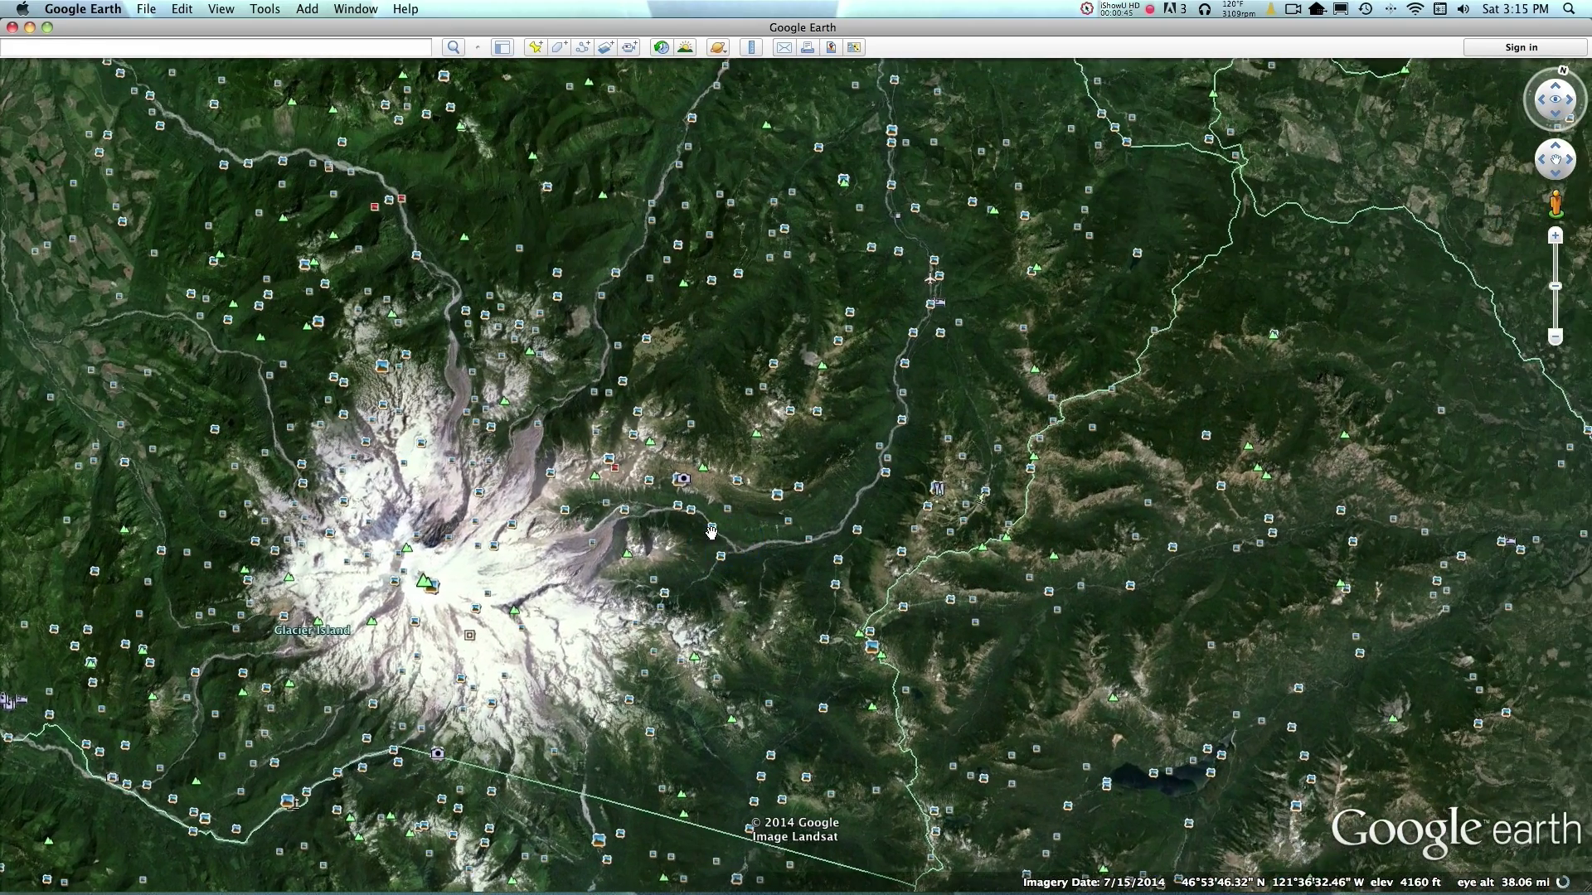
scroll(711, 532, "up", 3)
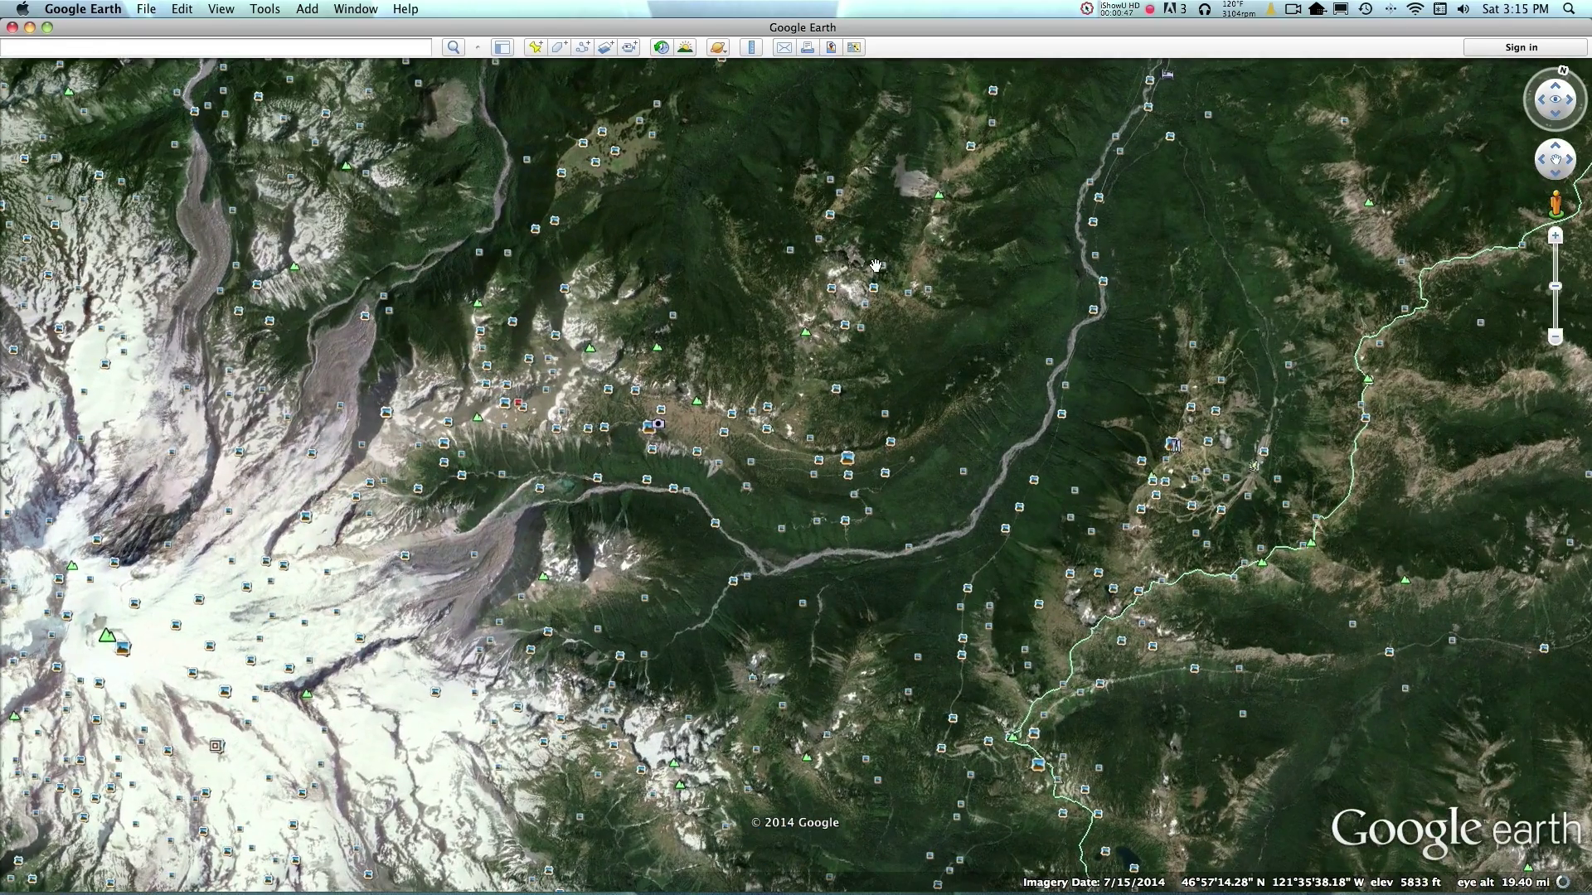
Tilt and rotate the terrain into an oblique 3D view of Mount Rainier with Greenwater in frame.
left_click_drag(701, 361, 854, 383, "alt+super")
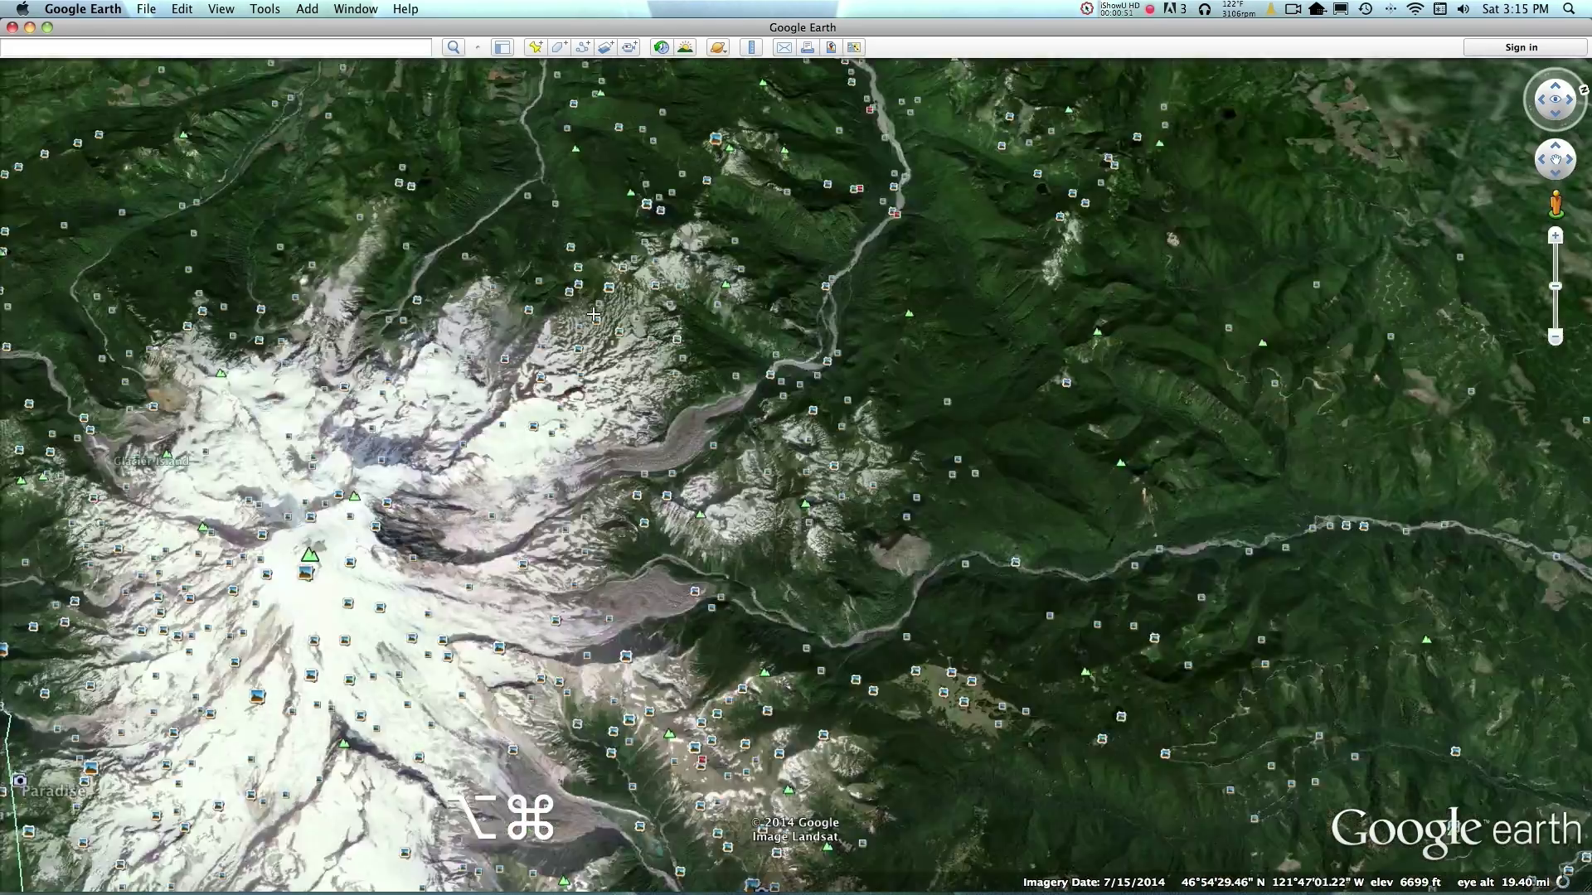
scroll(580, 344, "down", 3)
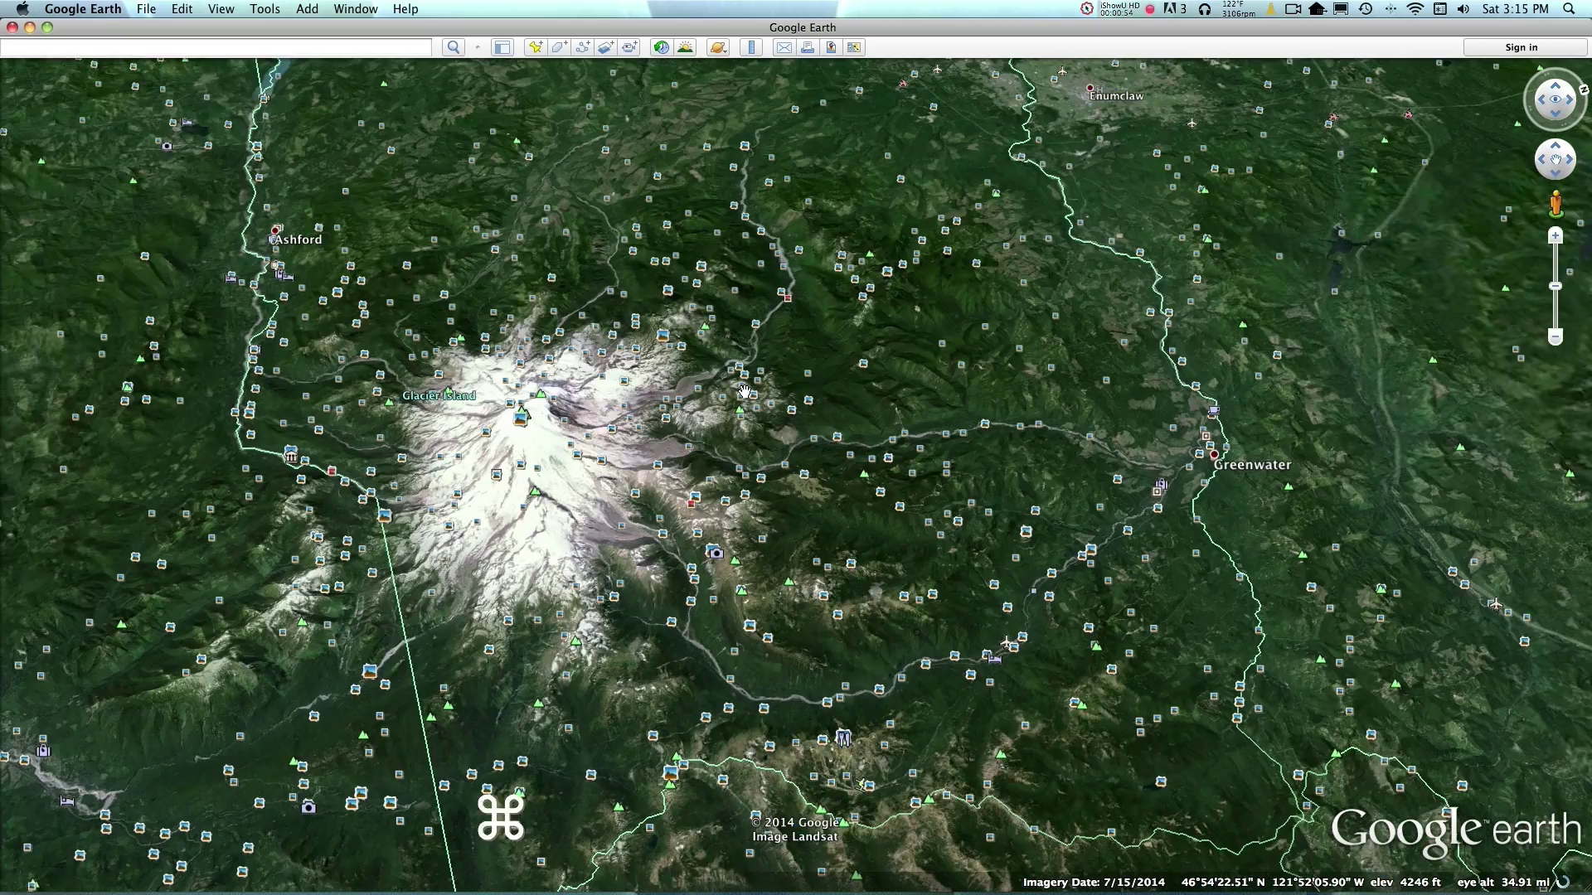
left_click_drag(745, 391, 517, 474, "alt+super")
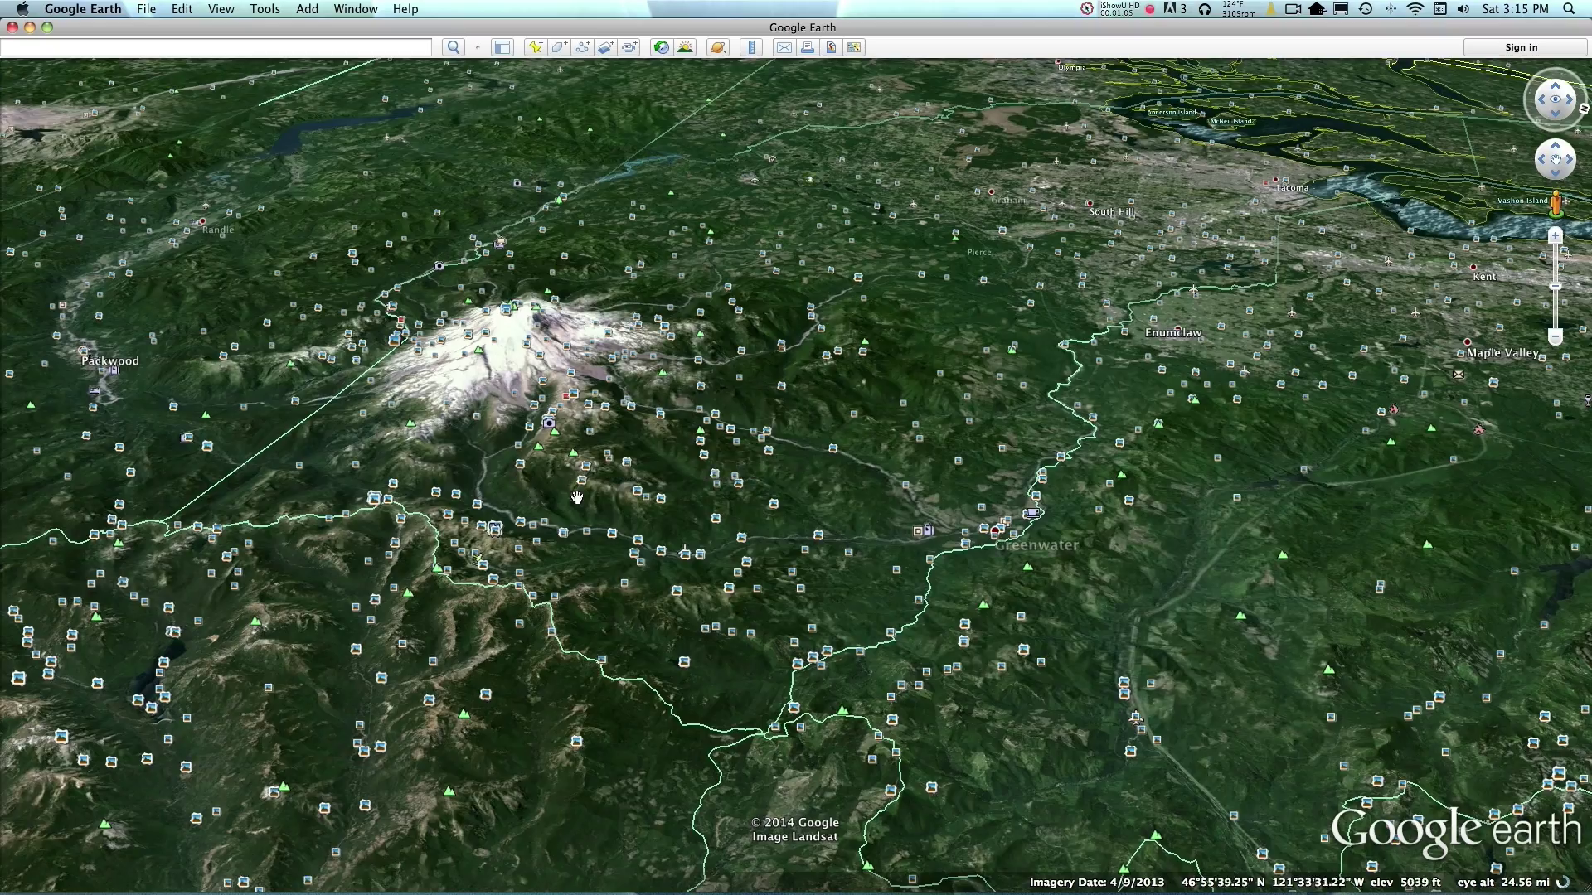
double_click(675, 494)
left_click_drag(660, 484, 701, 547)
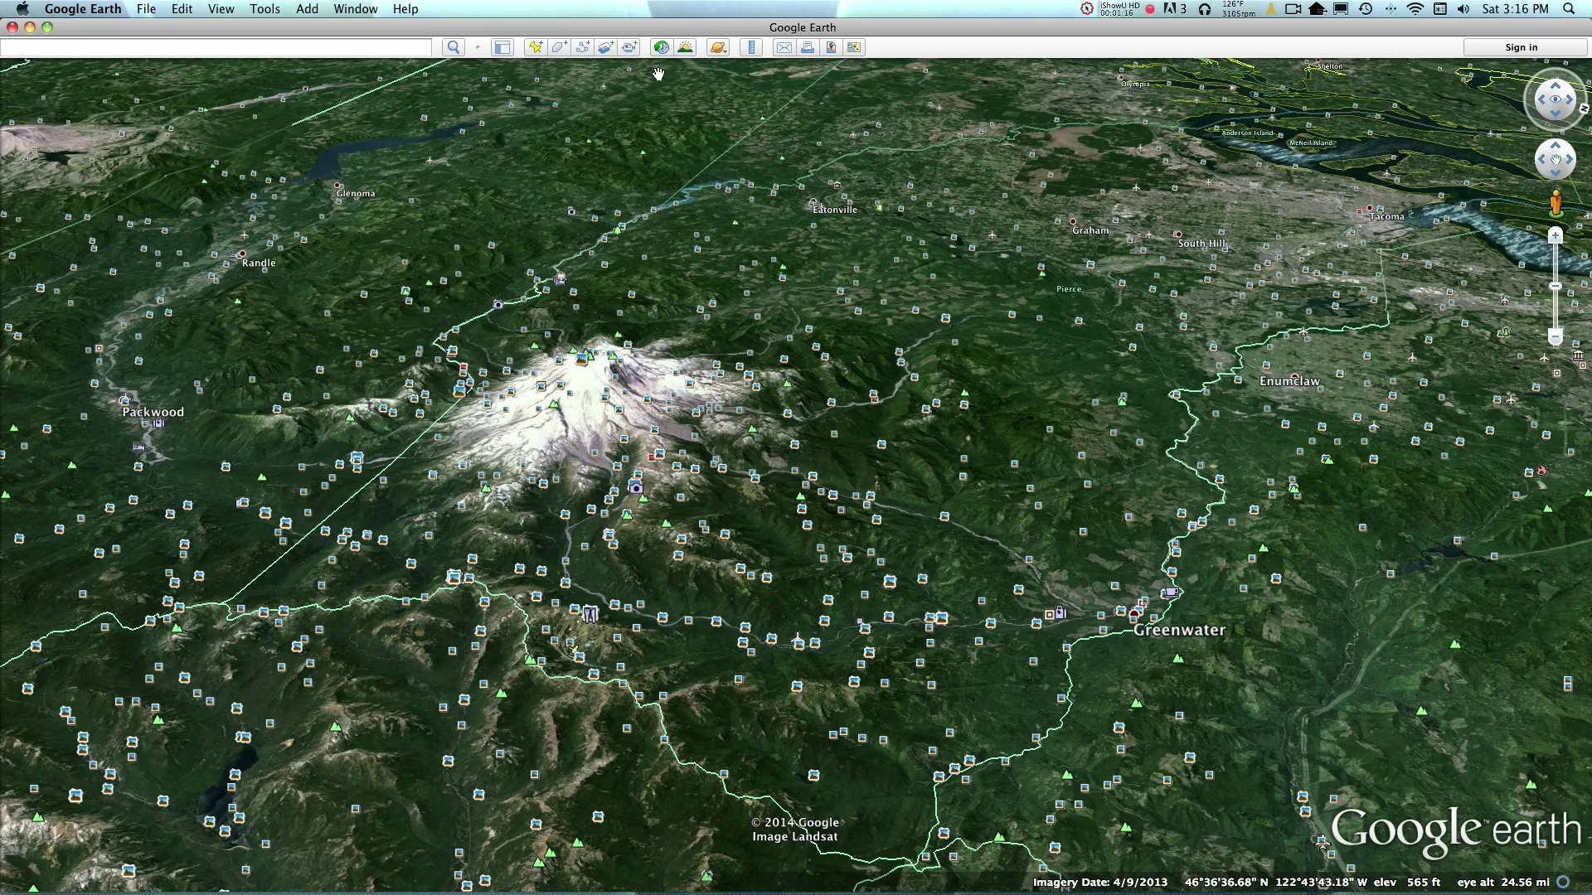
Preview sunlight across the landscape at 6:20 am on 12/13/2014, and turn the sunlight display off again.
left_click(684, 49)
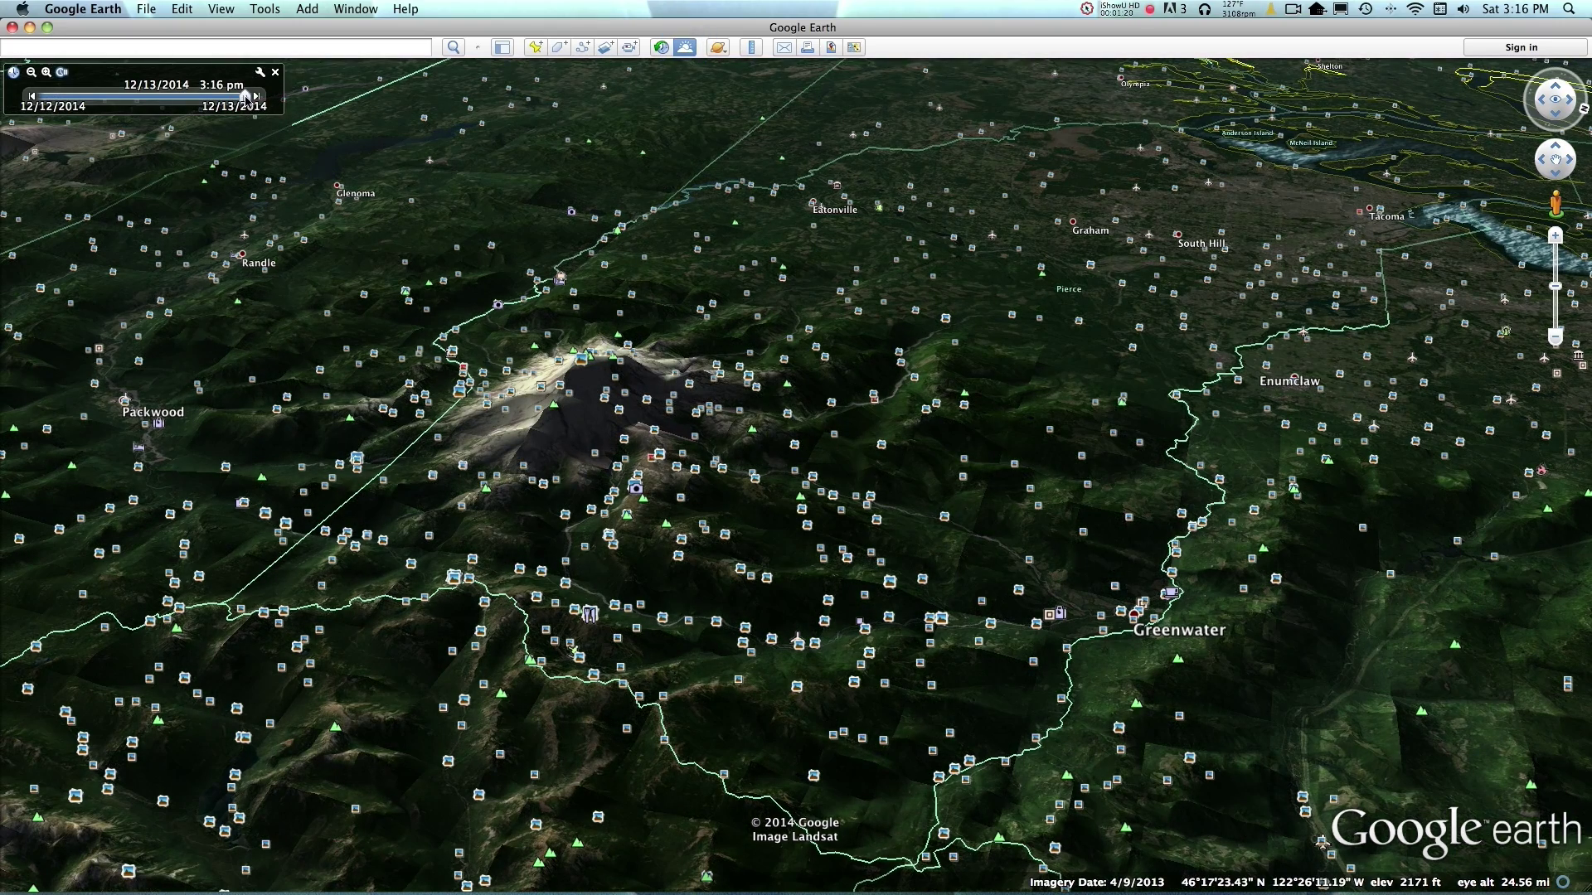
mouse_move(247, 99)
left_mouse_down()
mouse_move(135, 99)
mouse_move(245, 100)
mouse_move(172, 102)
left_mouse_up()
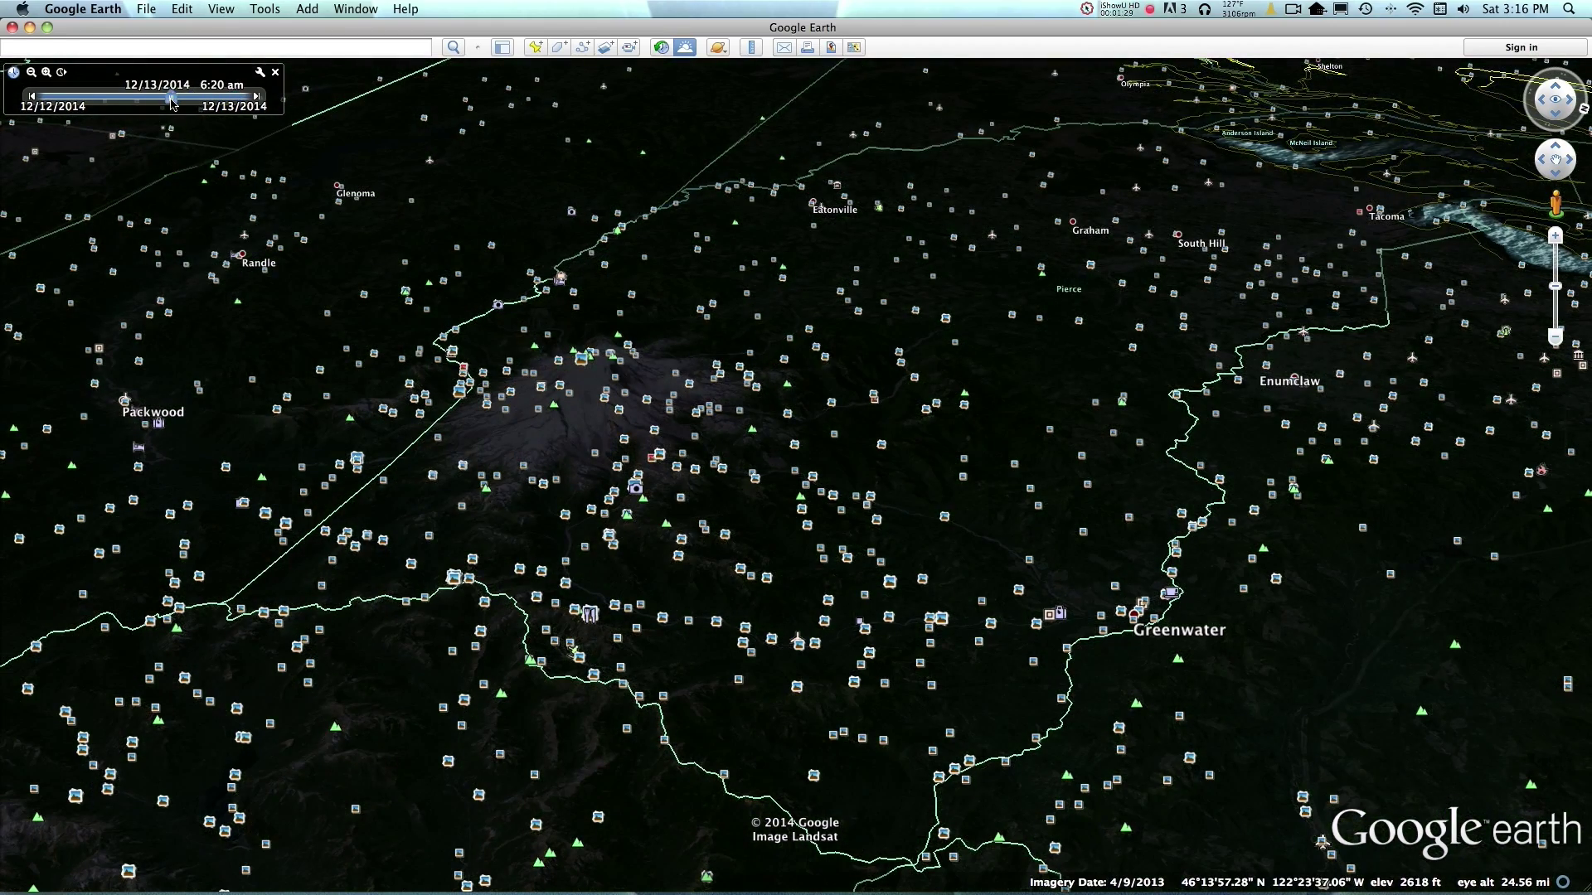
left_click(683, 48)
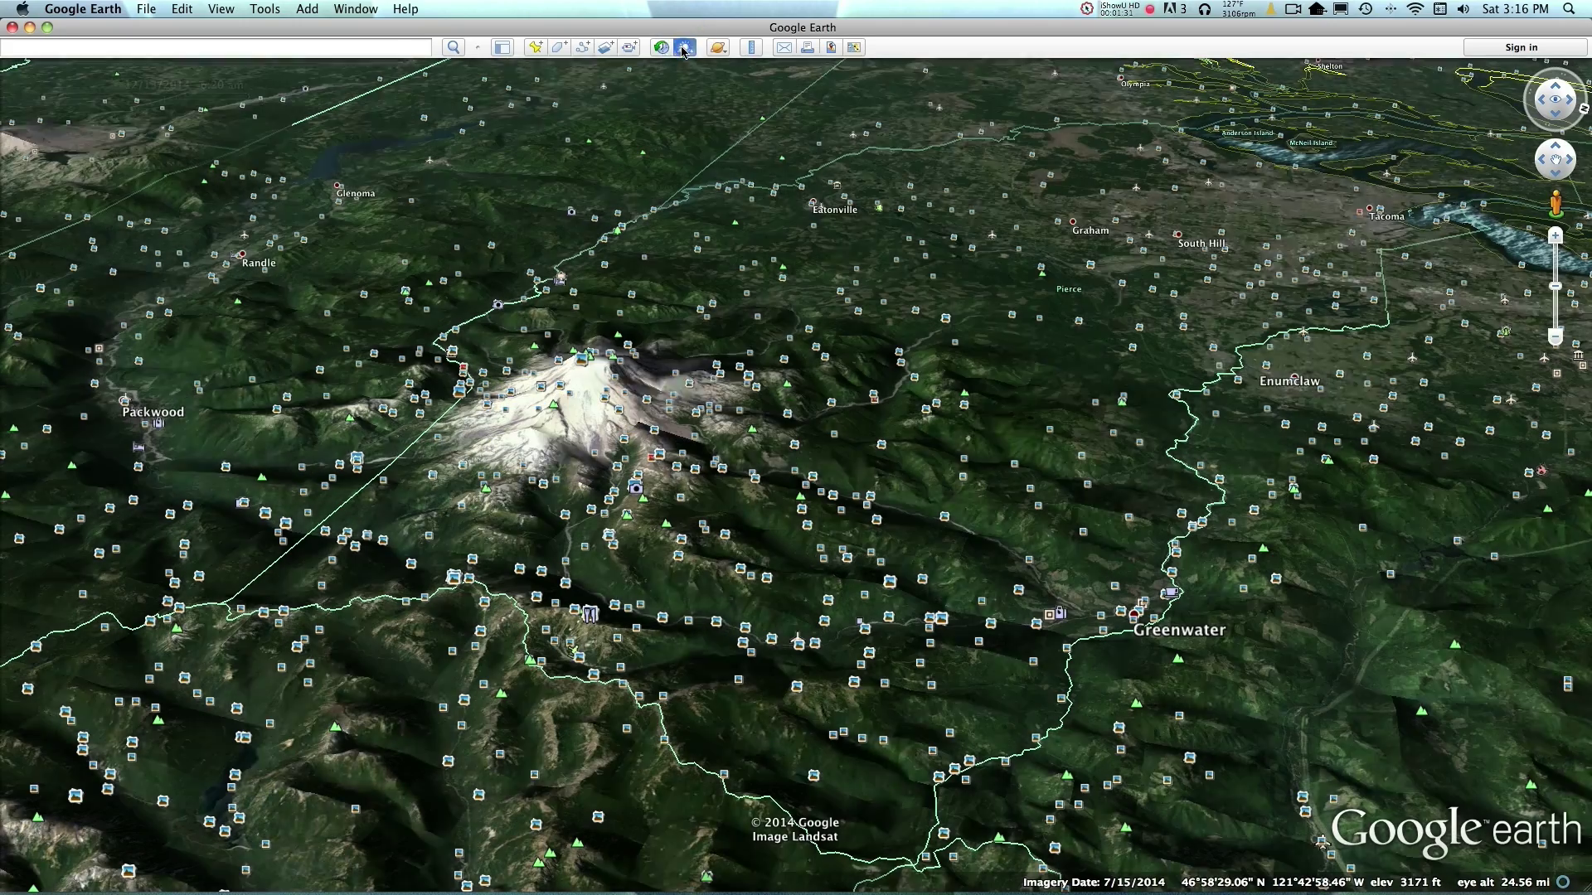
left_click(683, 48)
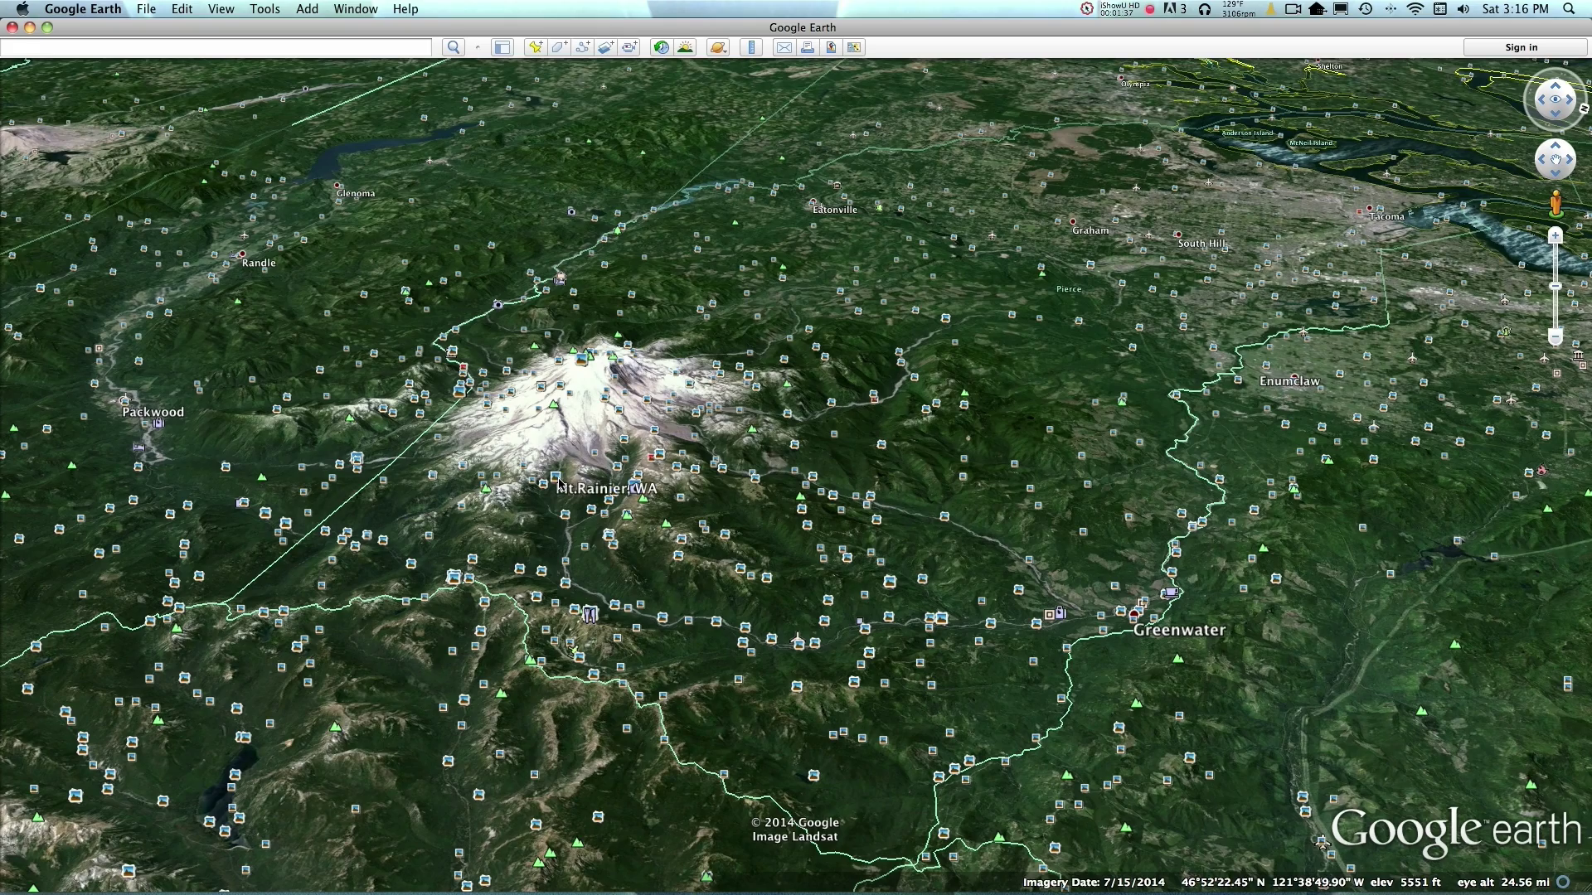
Orbit the tilted view around Mount Rainier and pull back to show the surrounding Cascade terrain.
left_click_drag(597, 498, 634, 428)
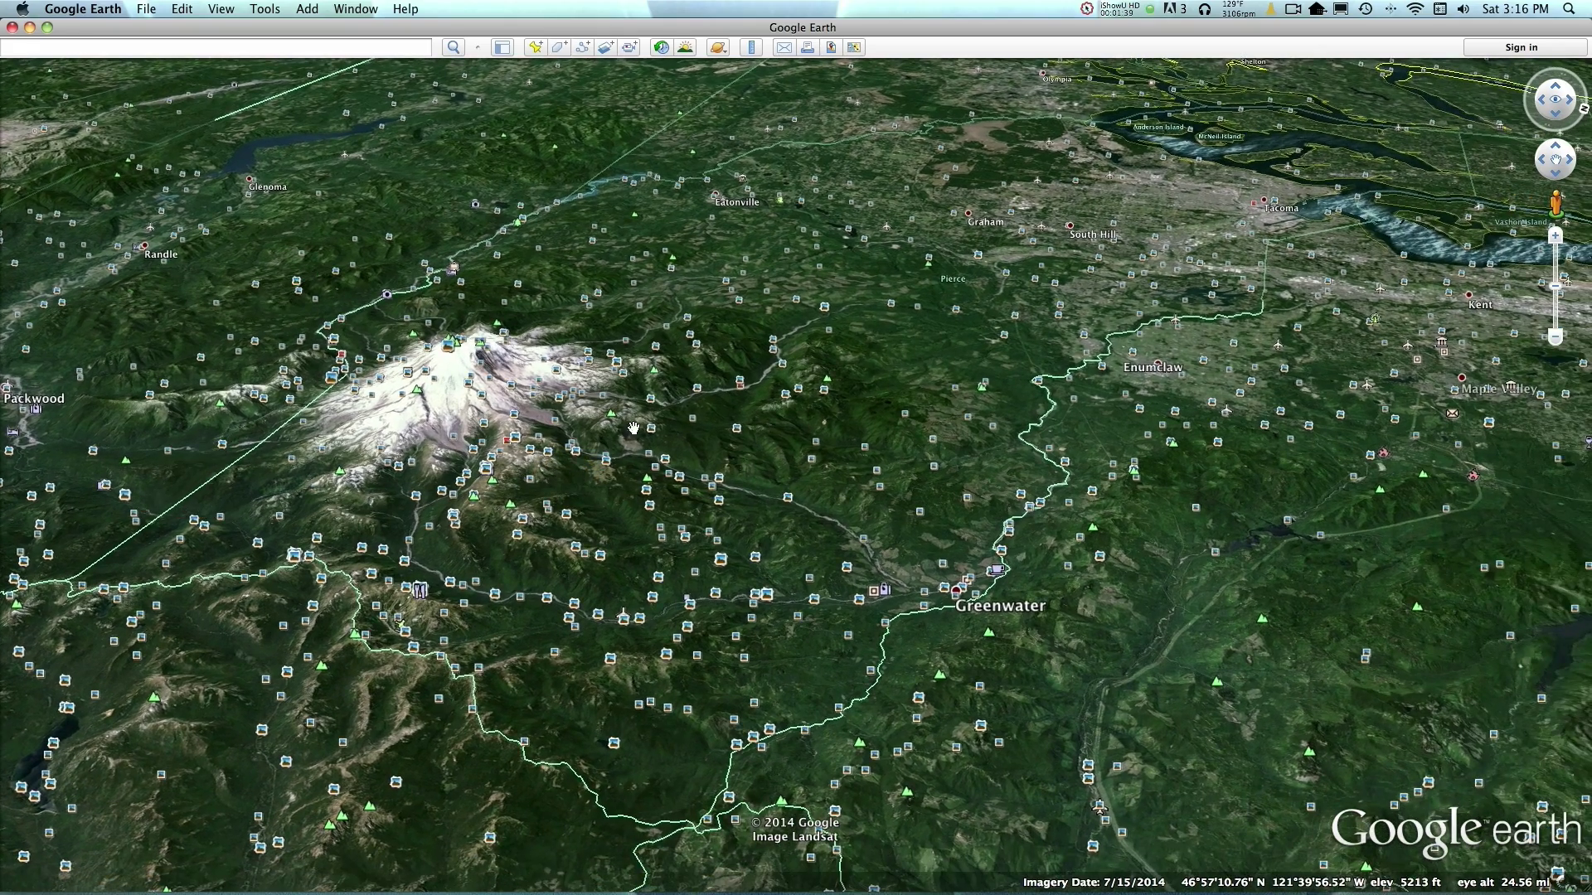
left_click_drag(544, 366, 590, 356, "alt+super")
left_click_drag(920, 584, 721, 345, "alt+super")
left_click_drag(506, 622, 663, 620)
scroll(615, 603, "down", 3)
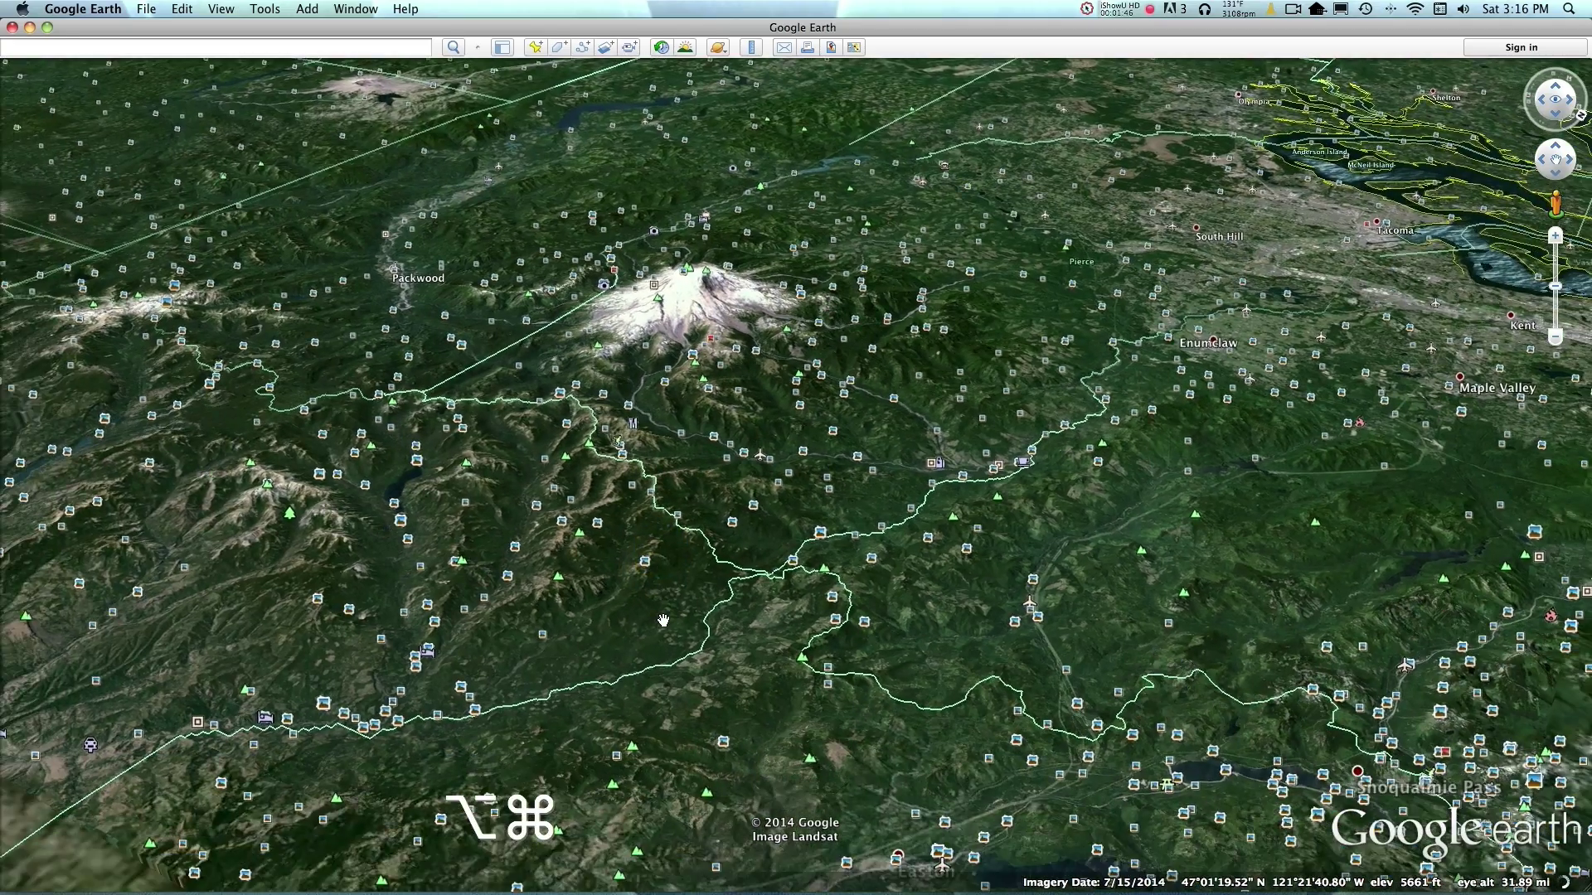
Zoom back in and centre the oblique view on Mount Rainier's snowy peak and the ridges in front of it.
scroll(661, 611, "up", 5)
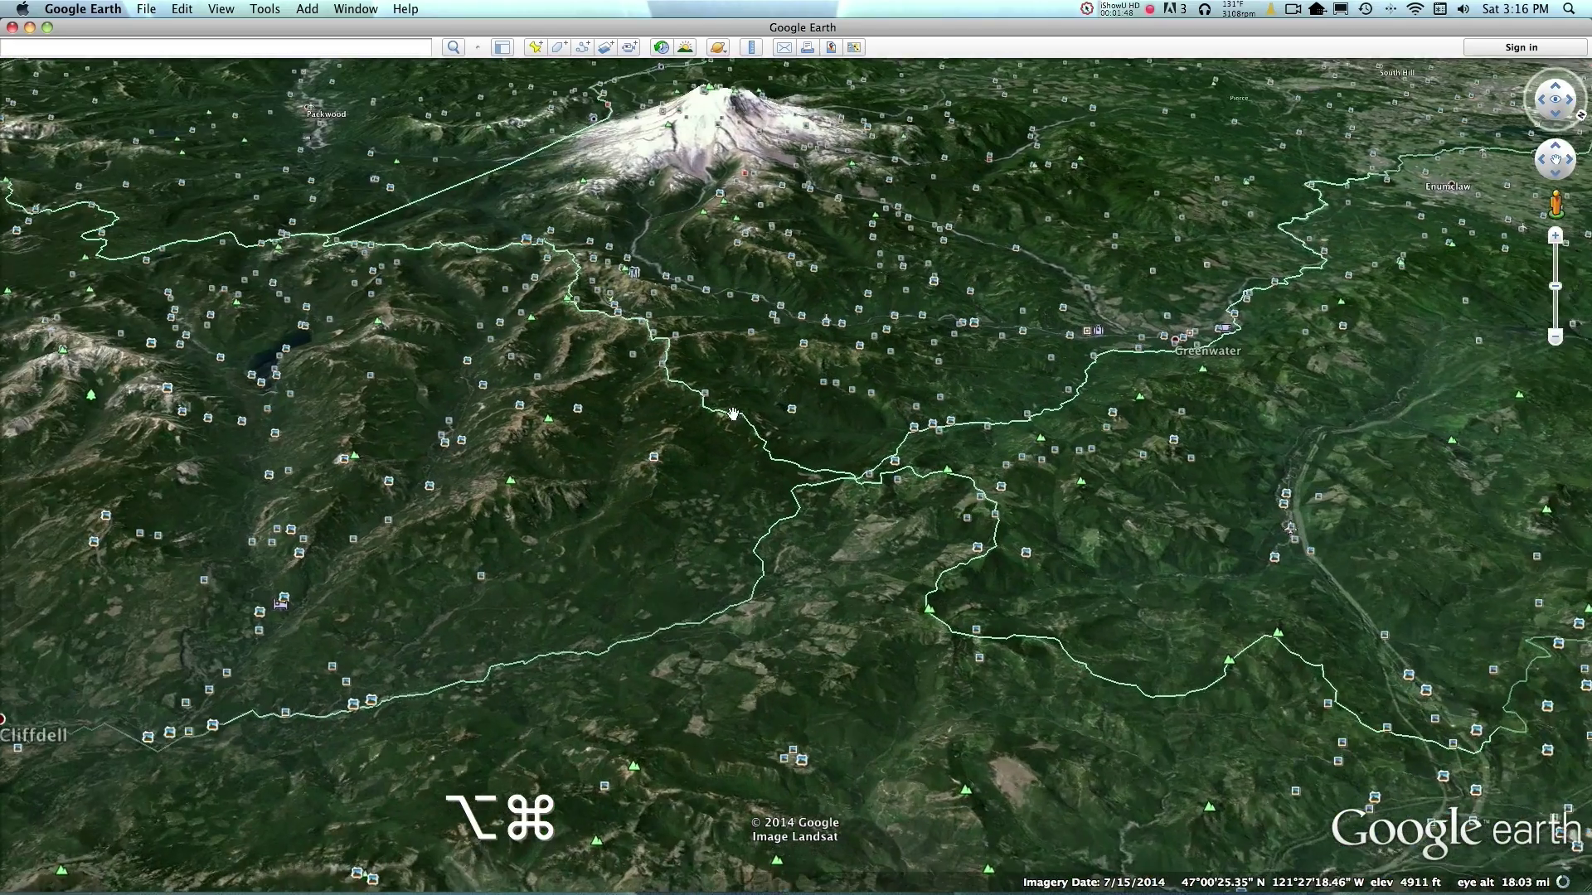
left_click_drag(721, 473, 580, 448, "alt+super")
scroll(401, 431, "up", 2)
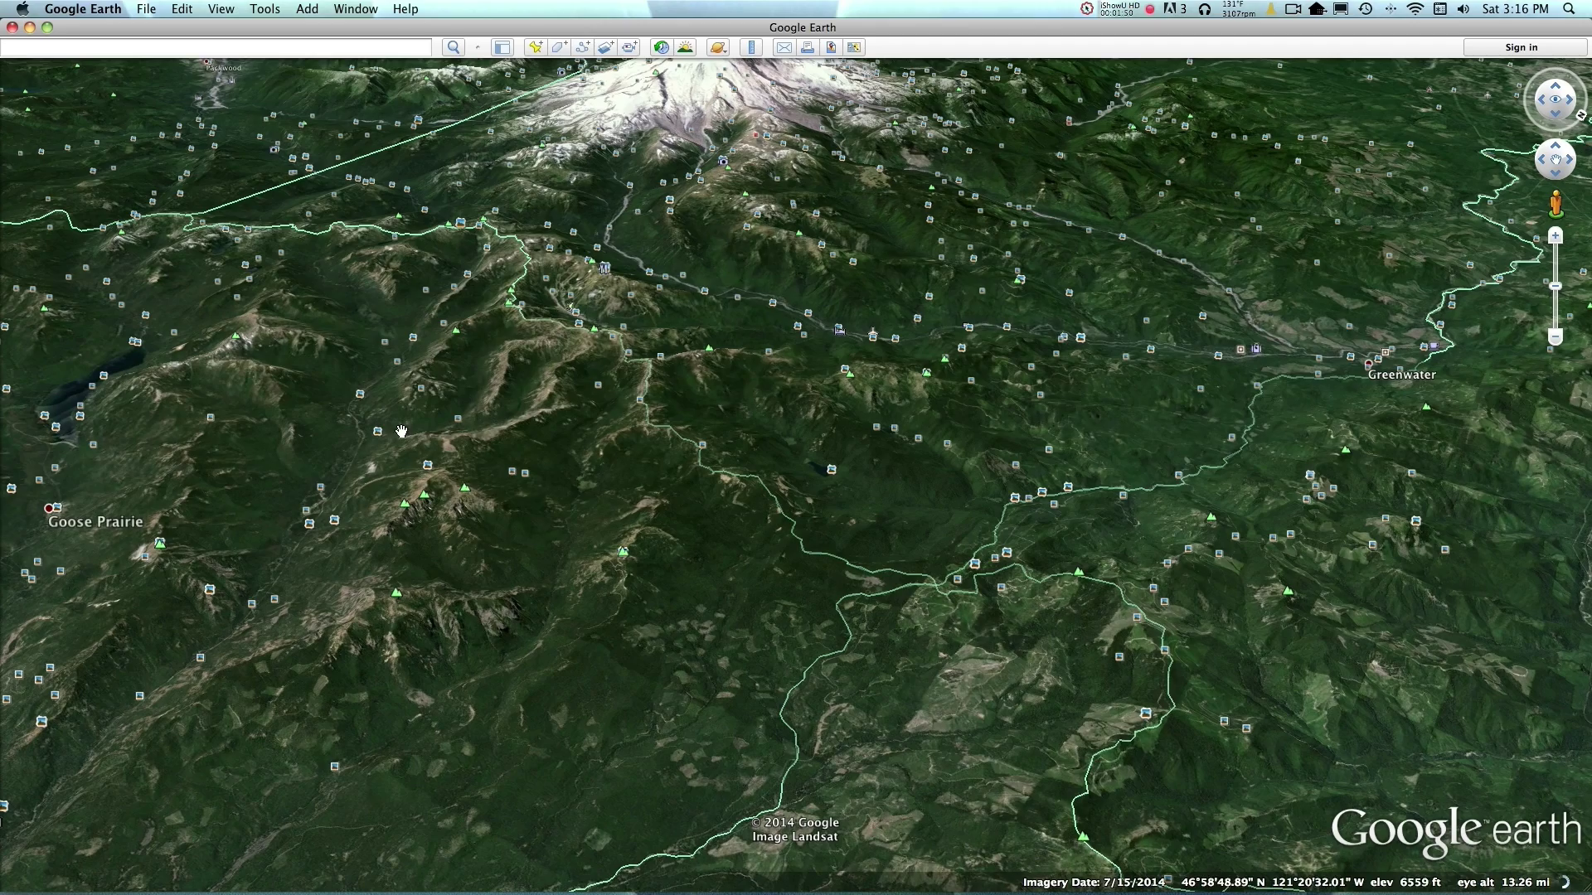
left_click_drag(683, 361, 768, 403)
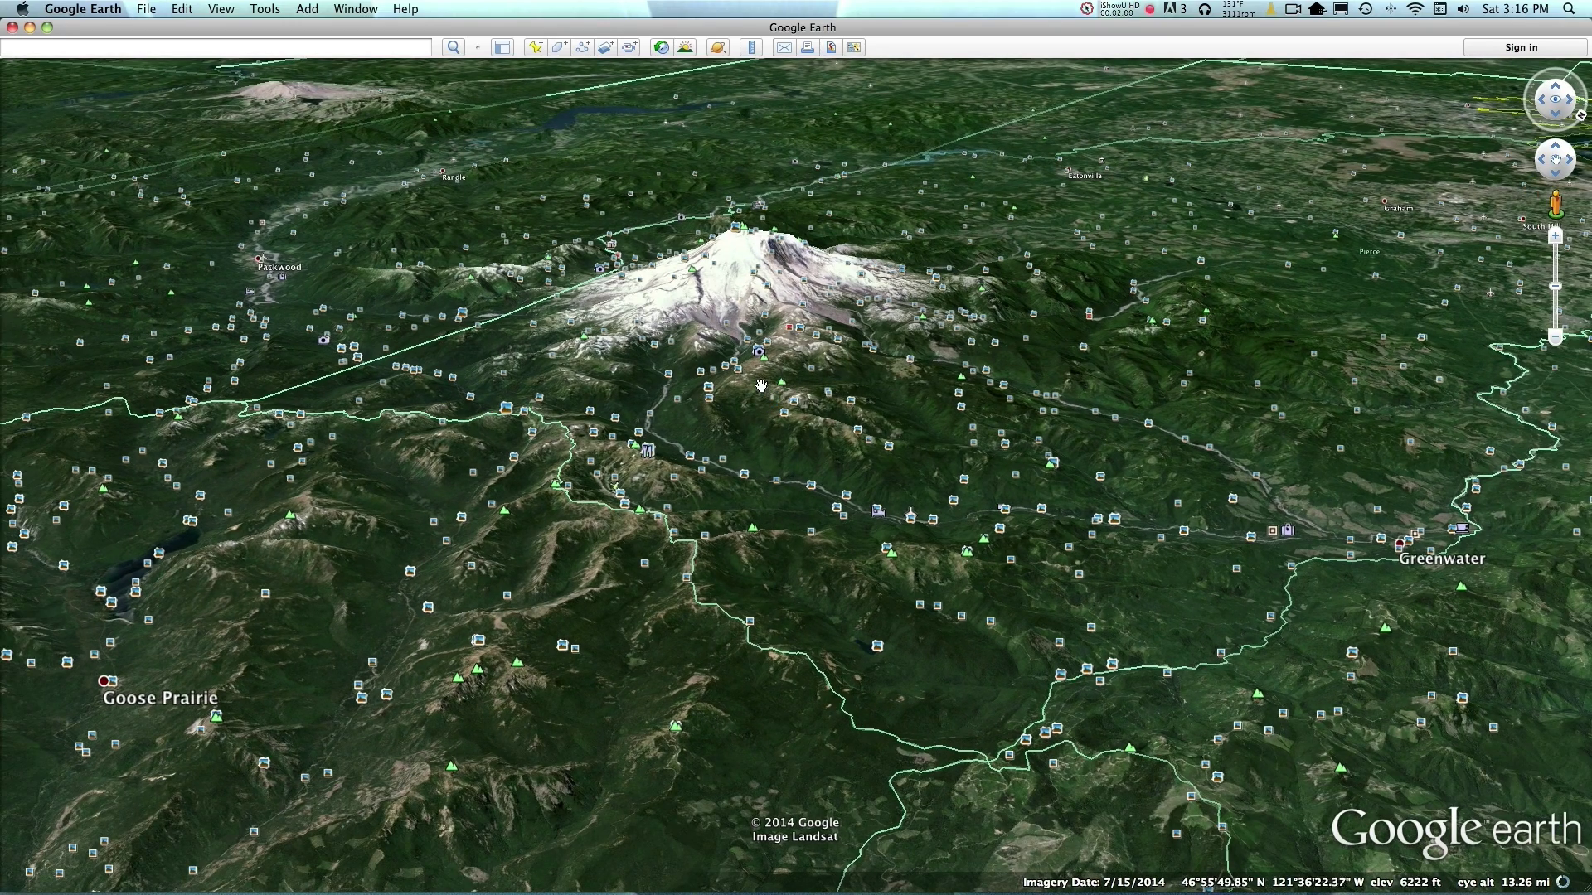
scroll(761, 386, "up", 3)
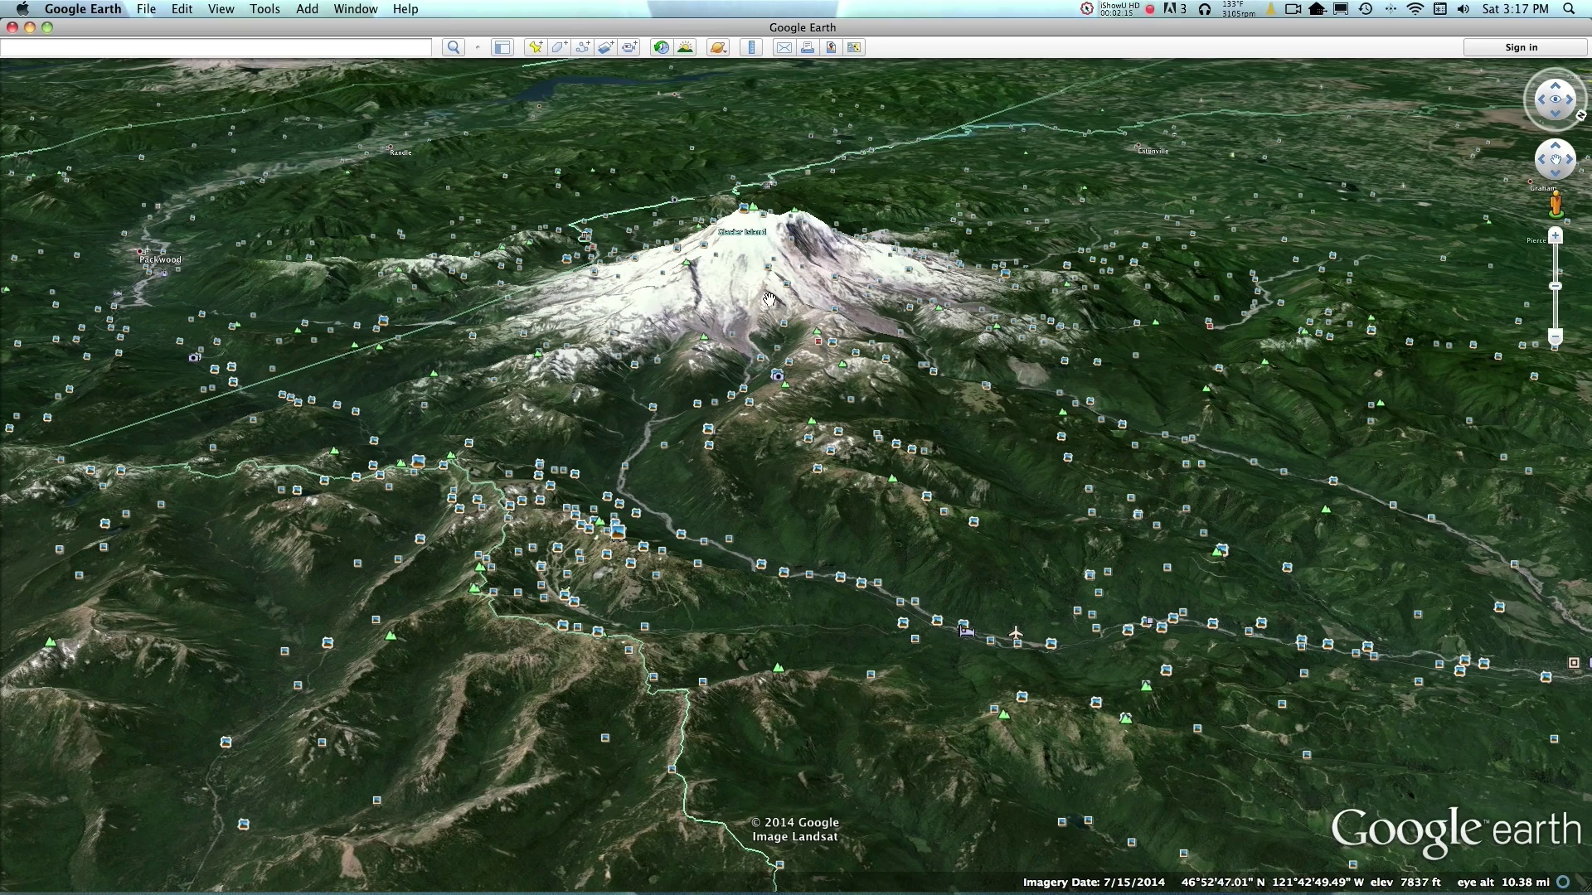
double_click(761, 350)
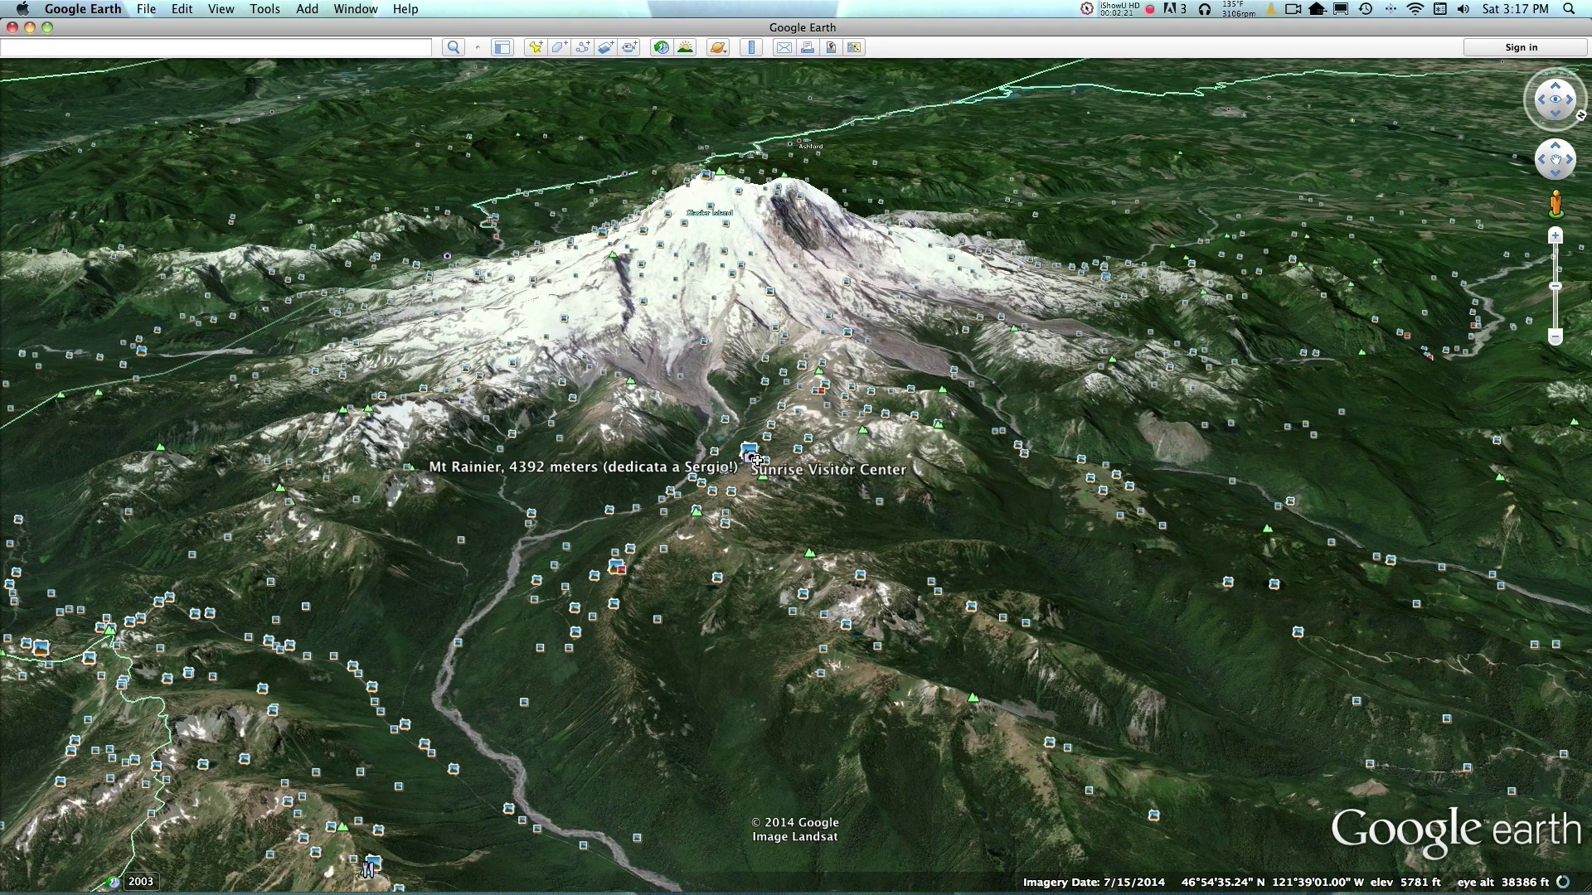
Open two Panoramio photo markers on the ridges in front of Mount Rainier, closing each photo window.
left_click(592, 572)
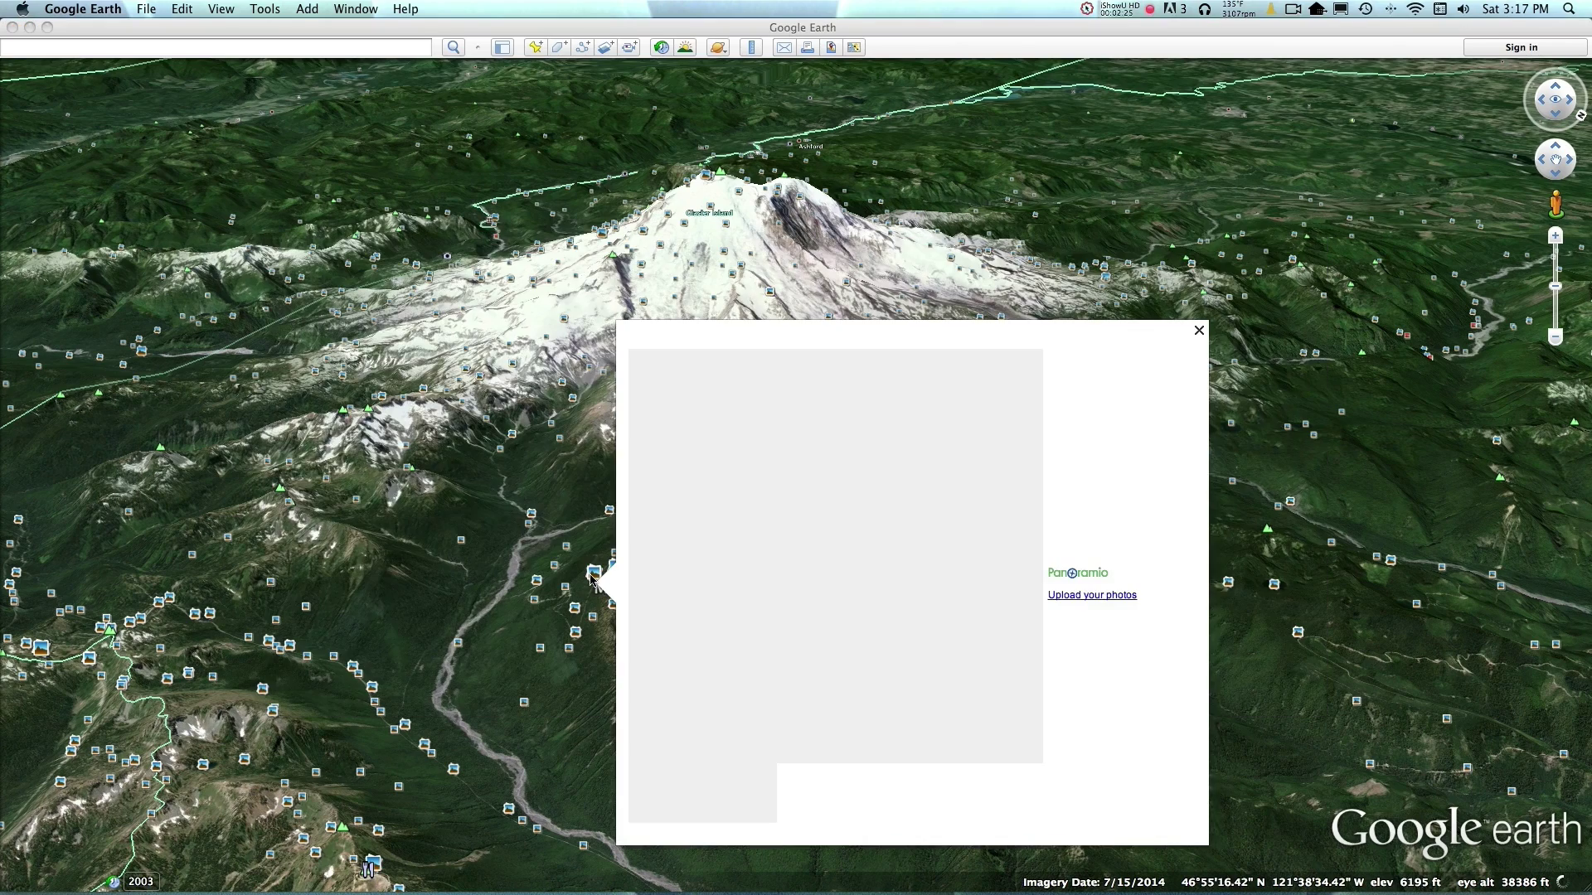
left_click(1198, 330)
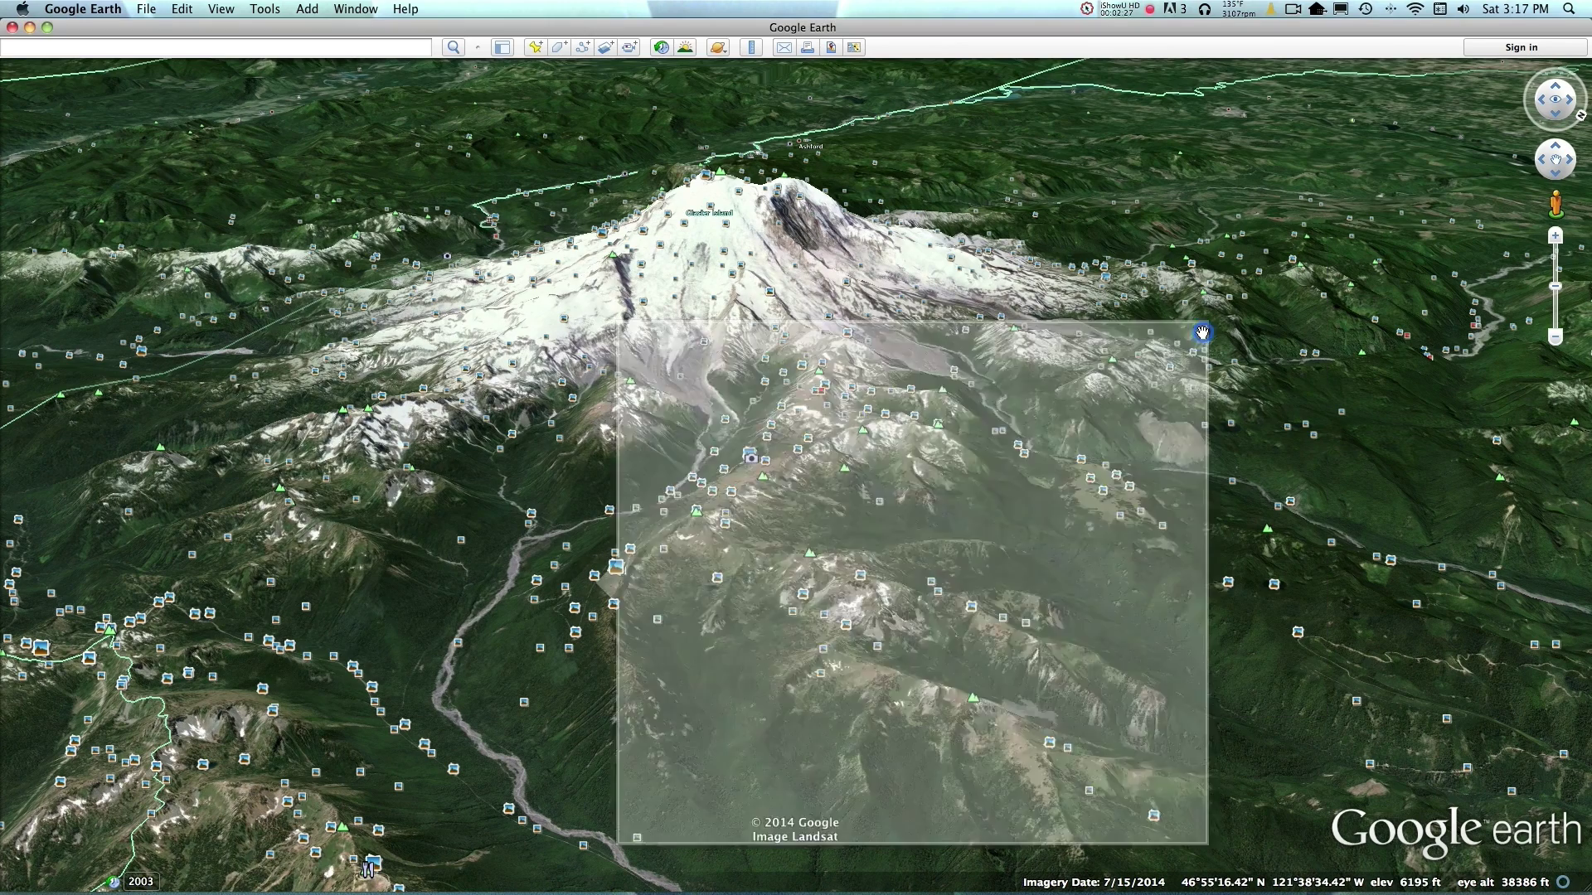
left_click(802, 594)
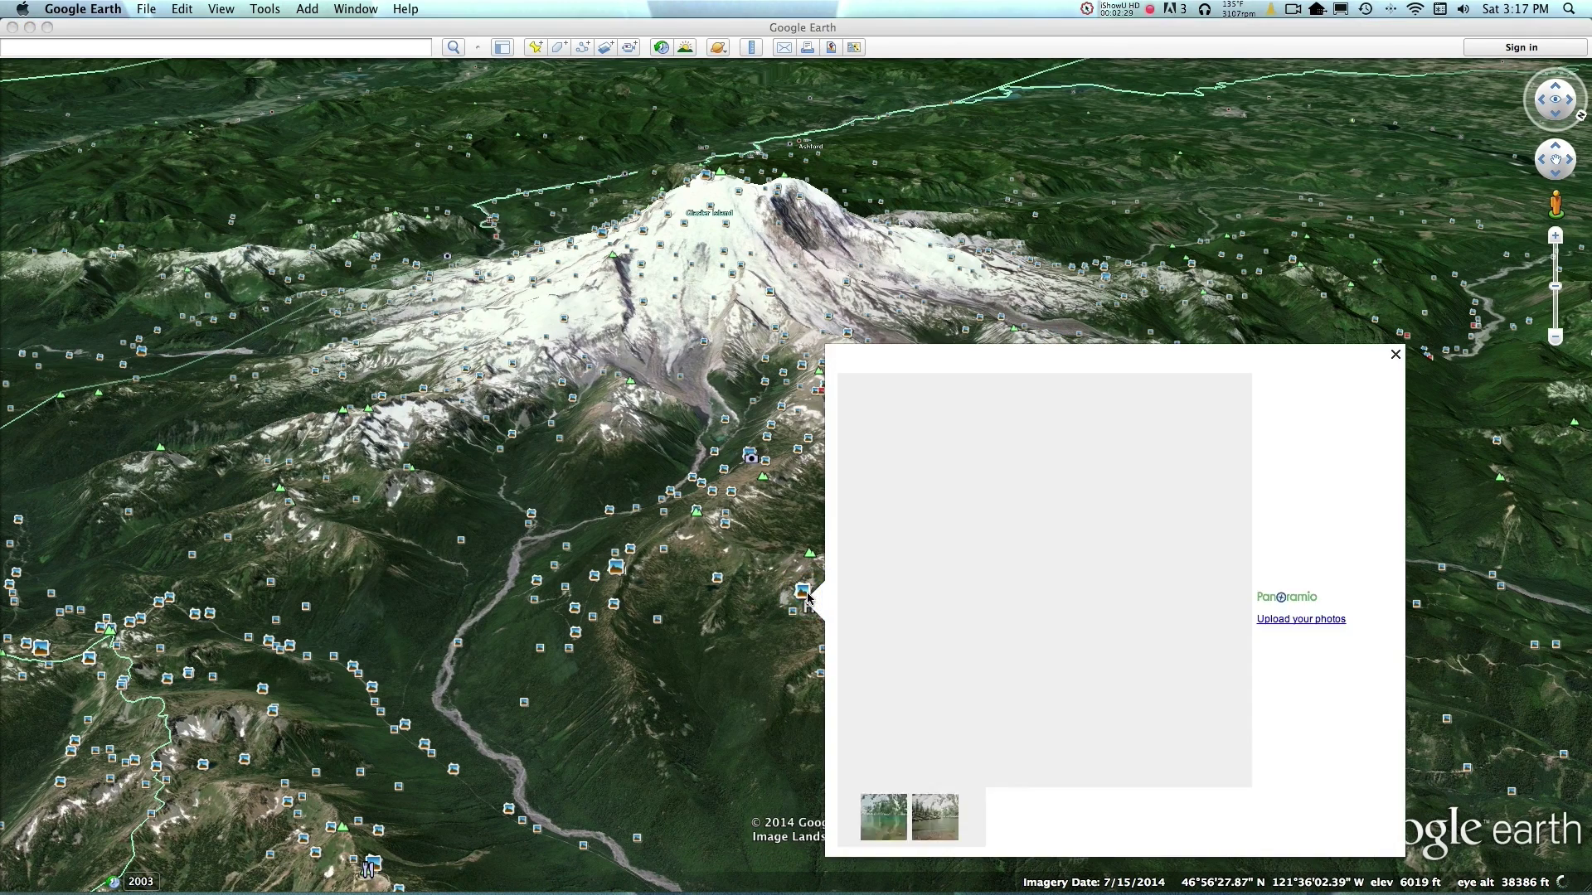
left_click(1395, 354)
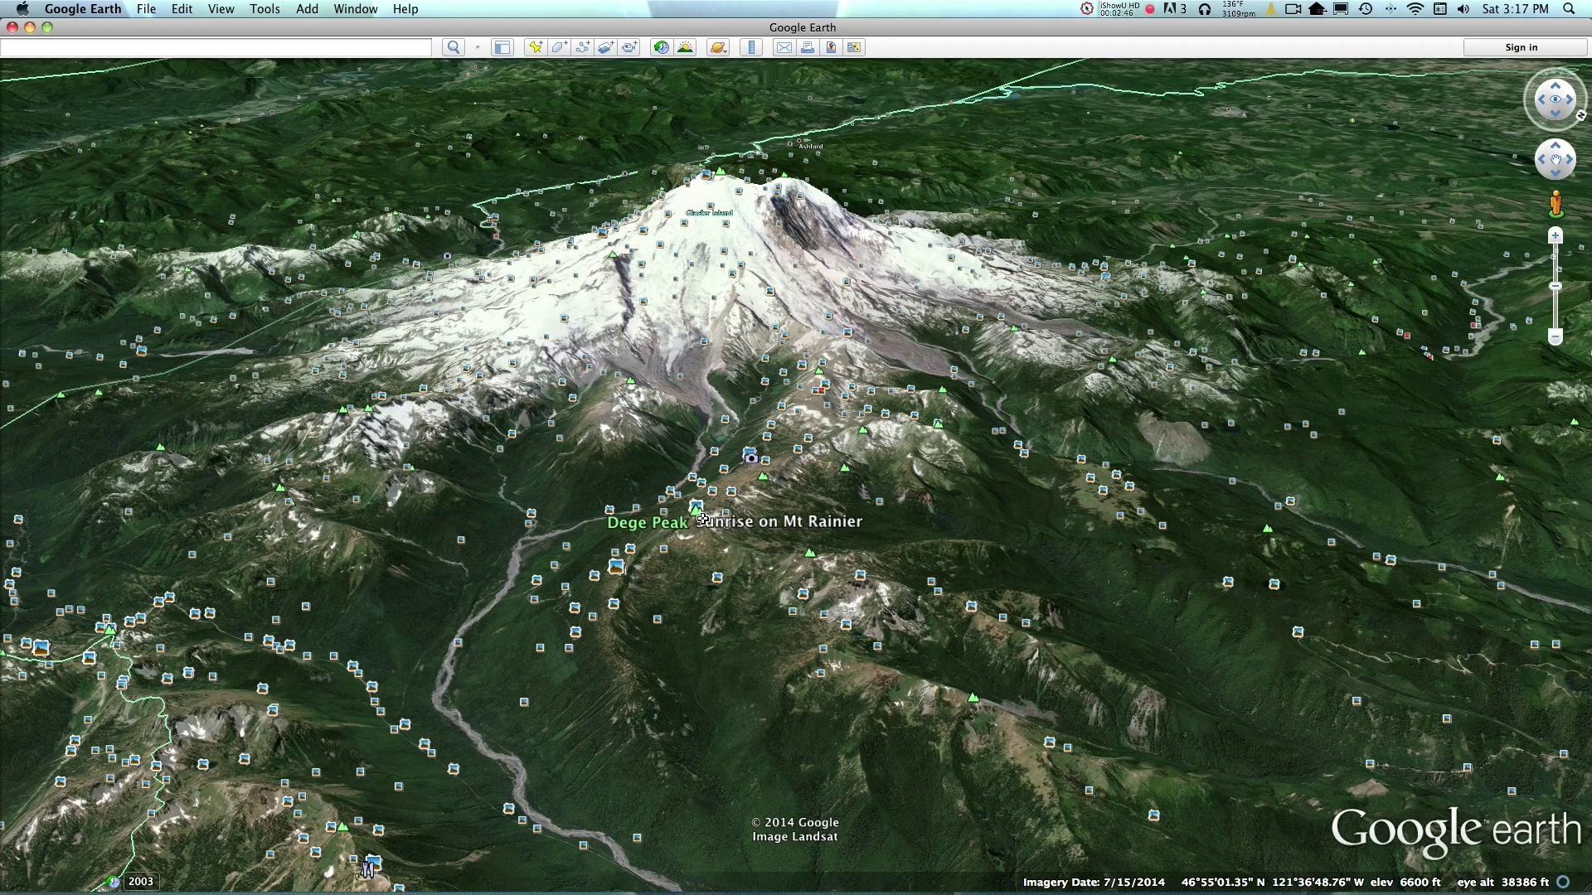
View the "Sunrise on Mt. Rainier" panorama from the marker cluster near Dege Peak, and close its photo window.
scroll(704, 522, "up", 3)
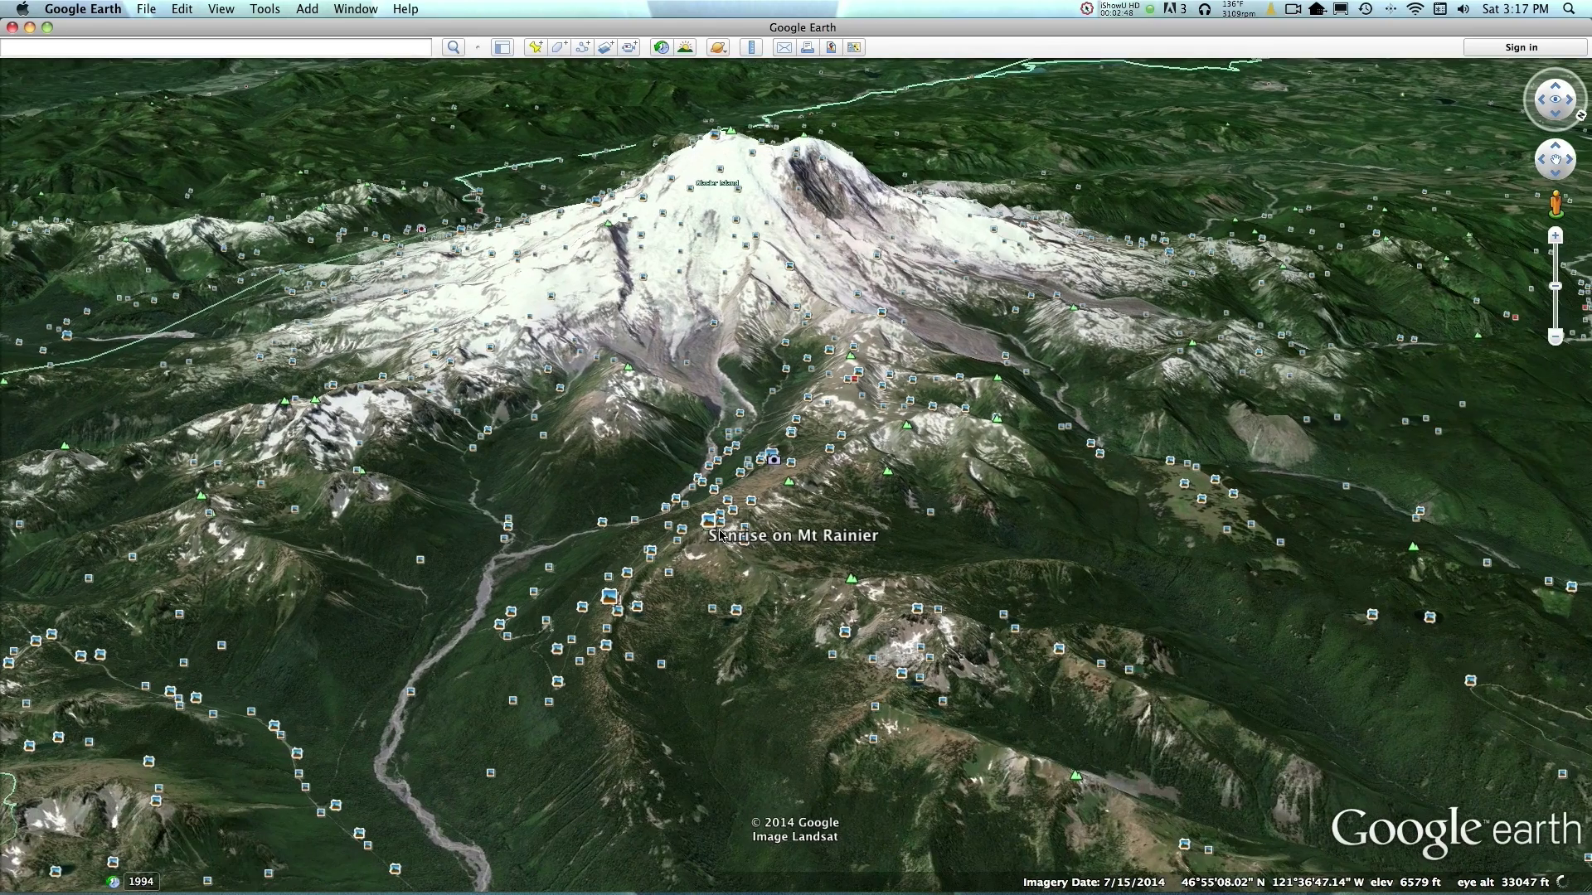
left_click(720, 535)
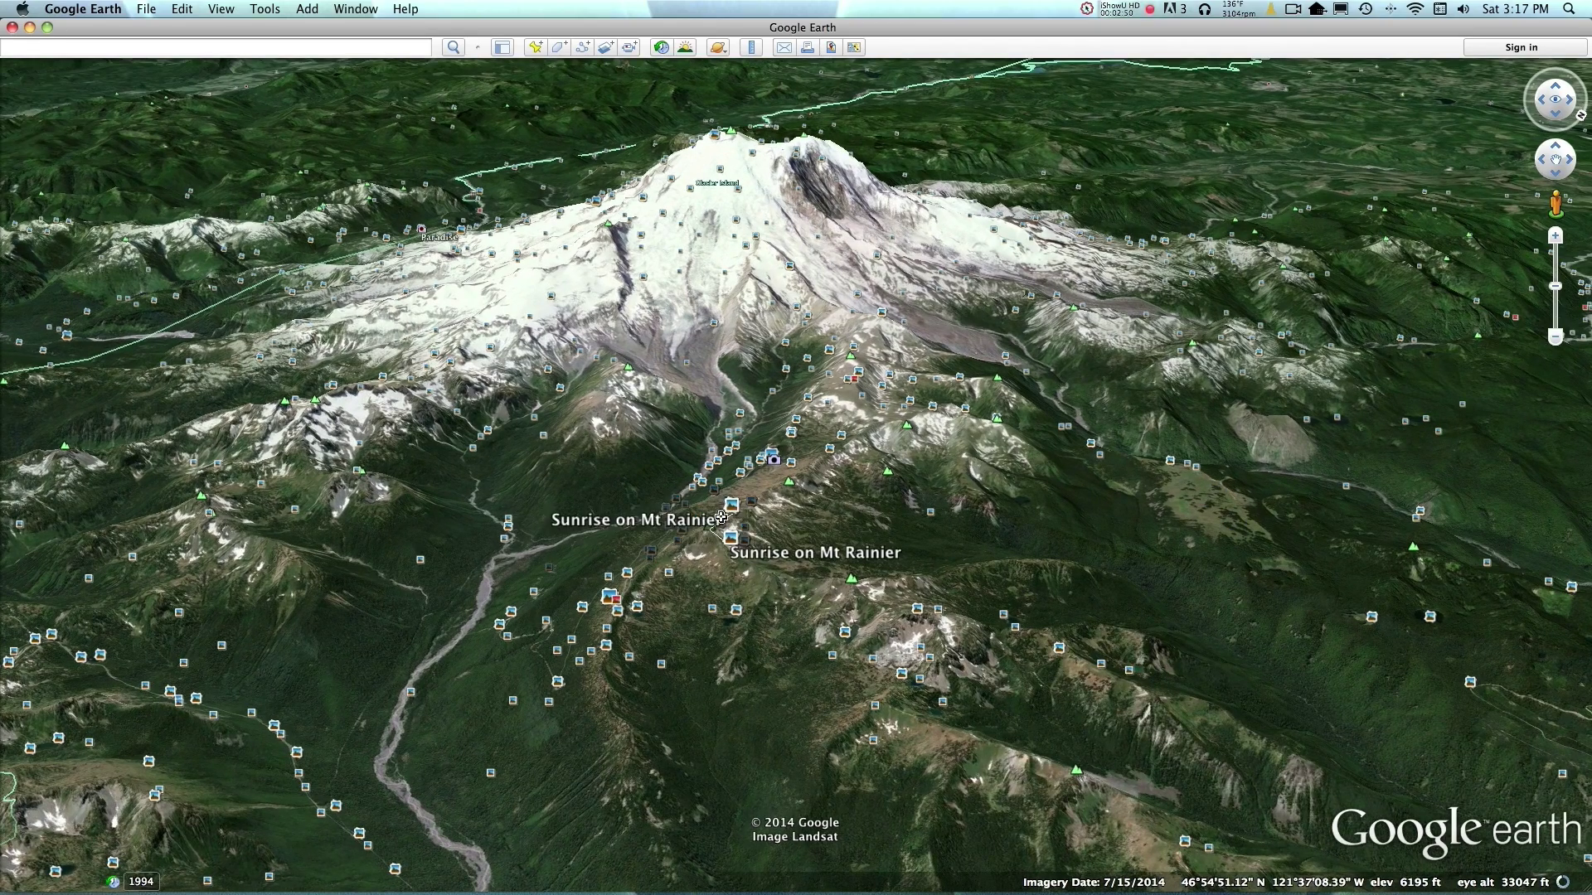
left_click(728, 504)
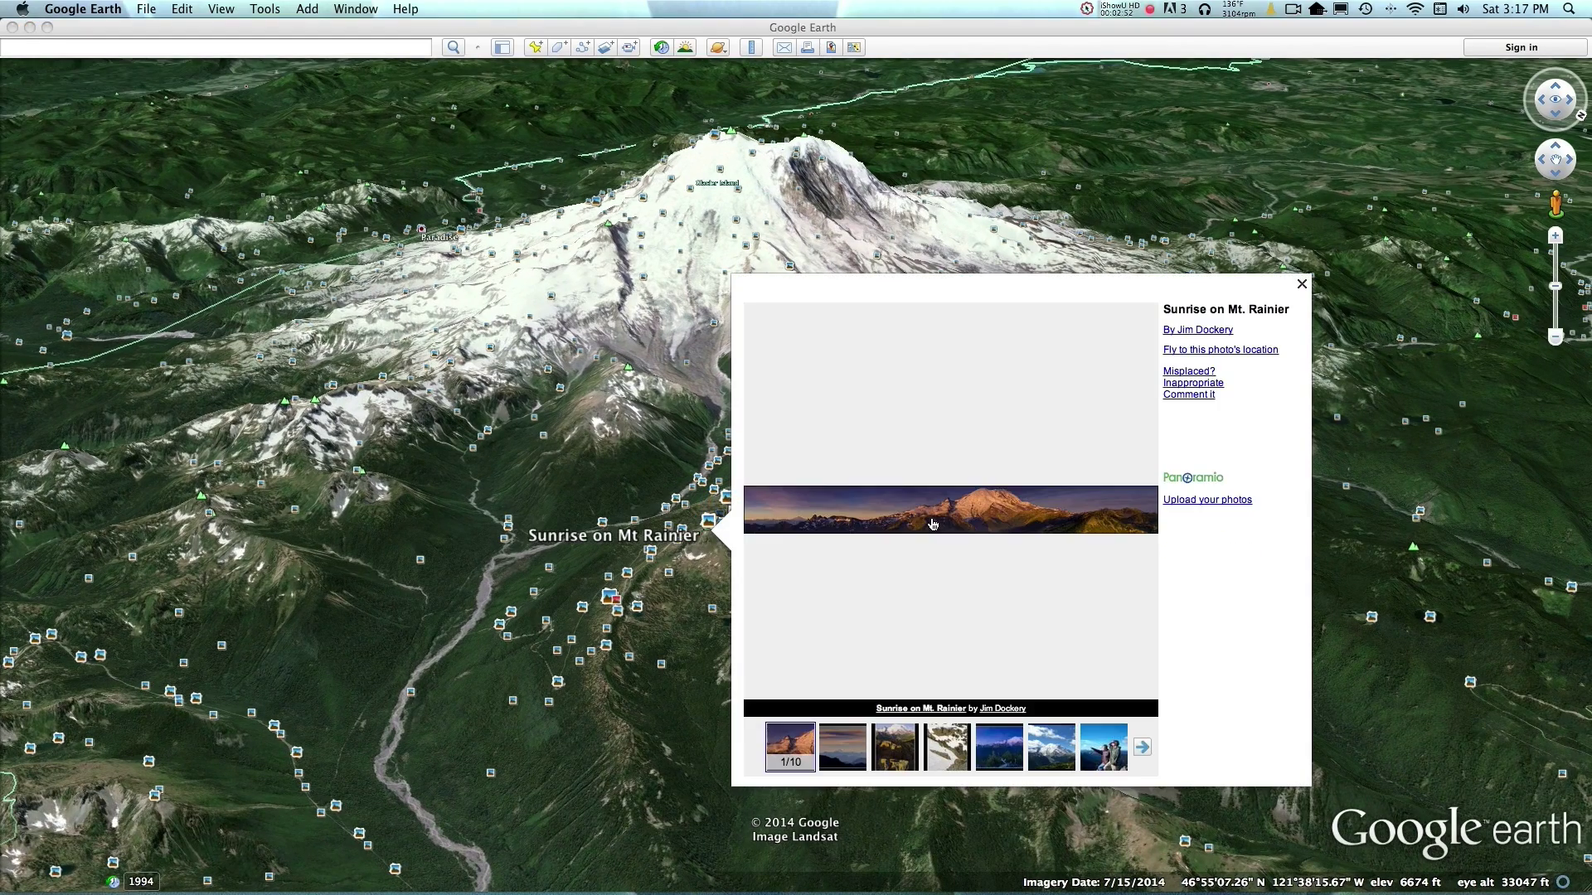
left_click(1301, 285)
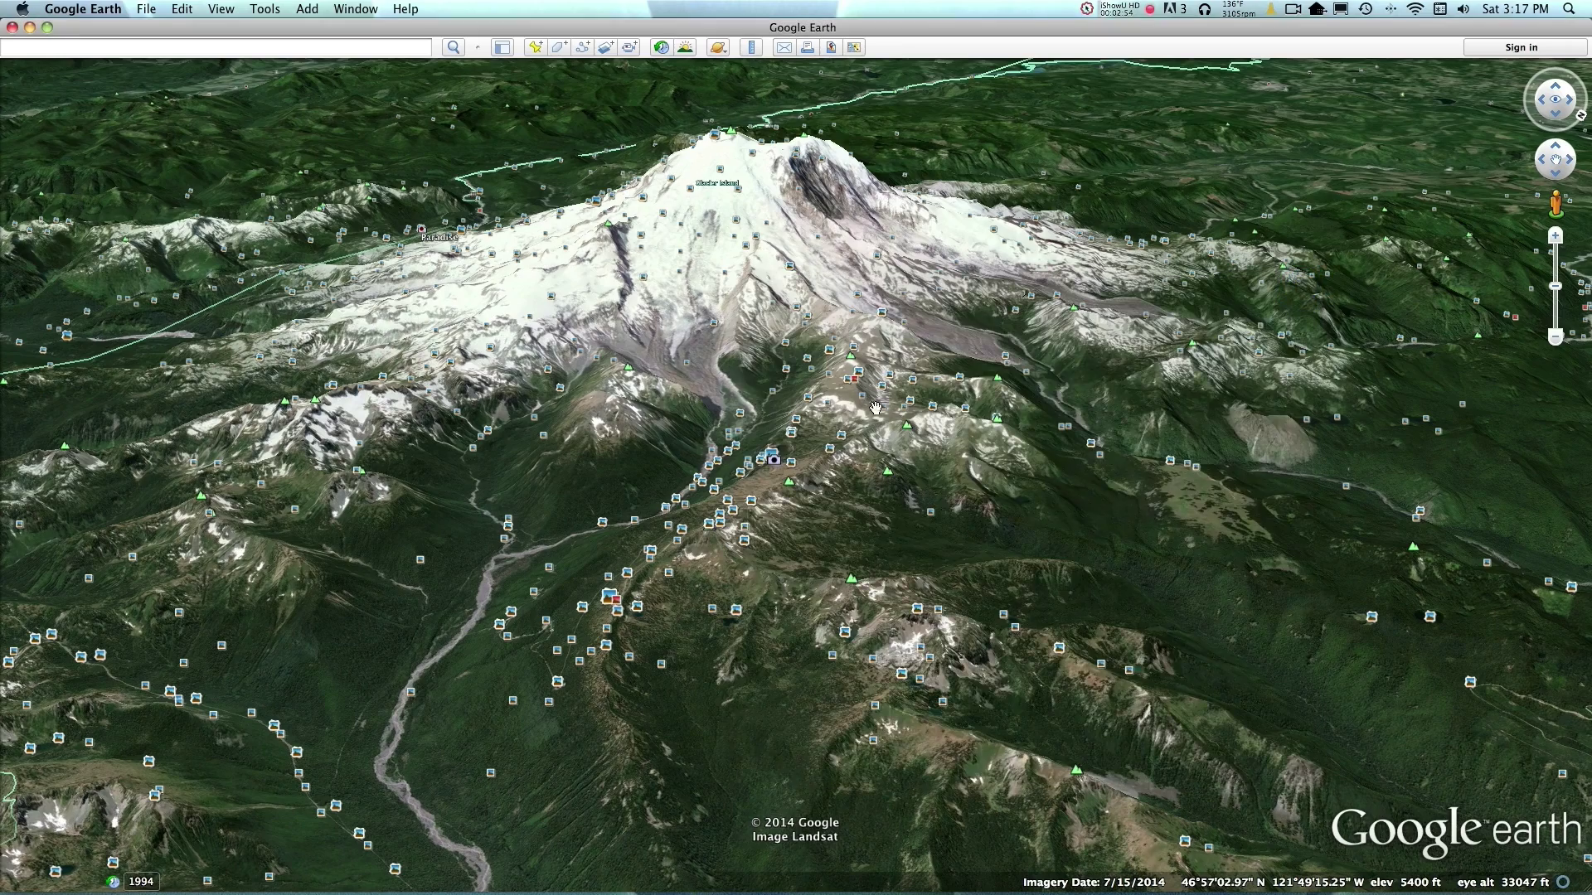
View the "Sunrise Panorama from Dege Pk." and "Rocky Rocks" photos from their ridge markers, closing each photo window.
left_click(737, 515)
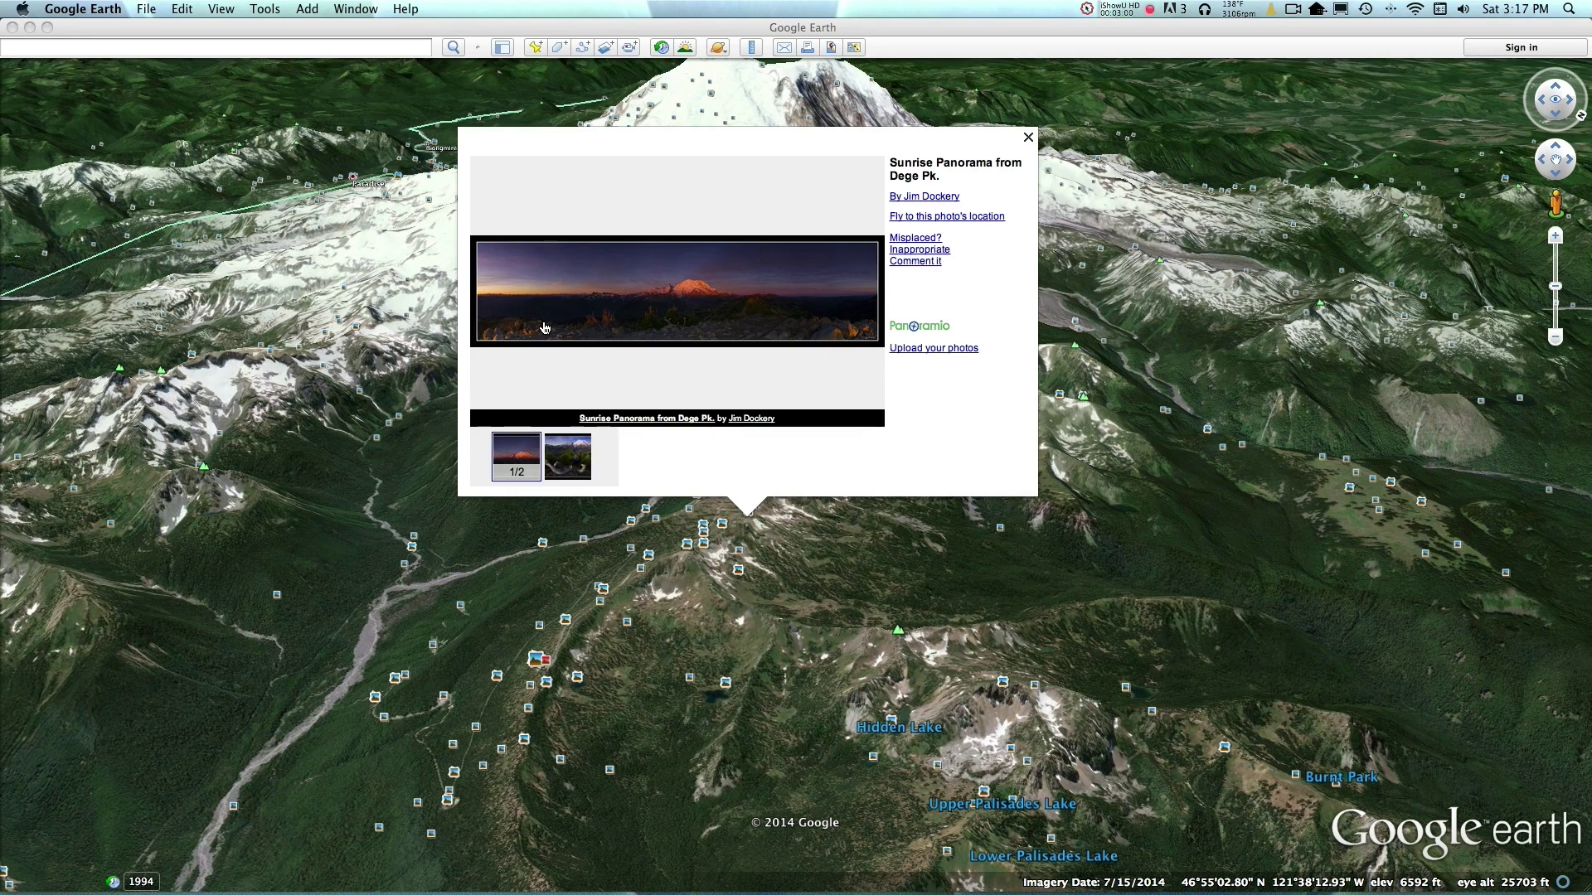
left_click(1028, 137)
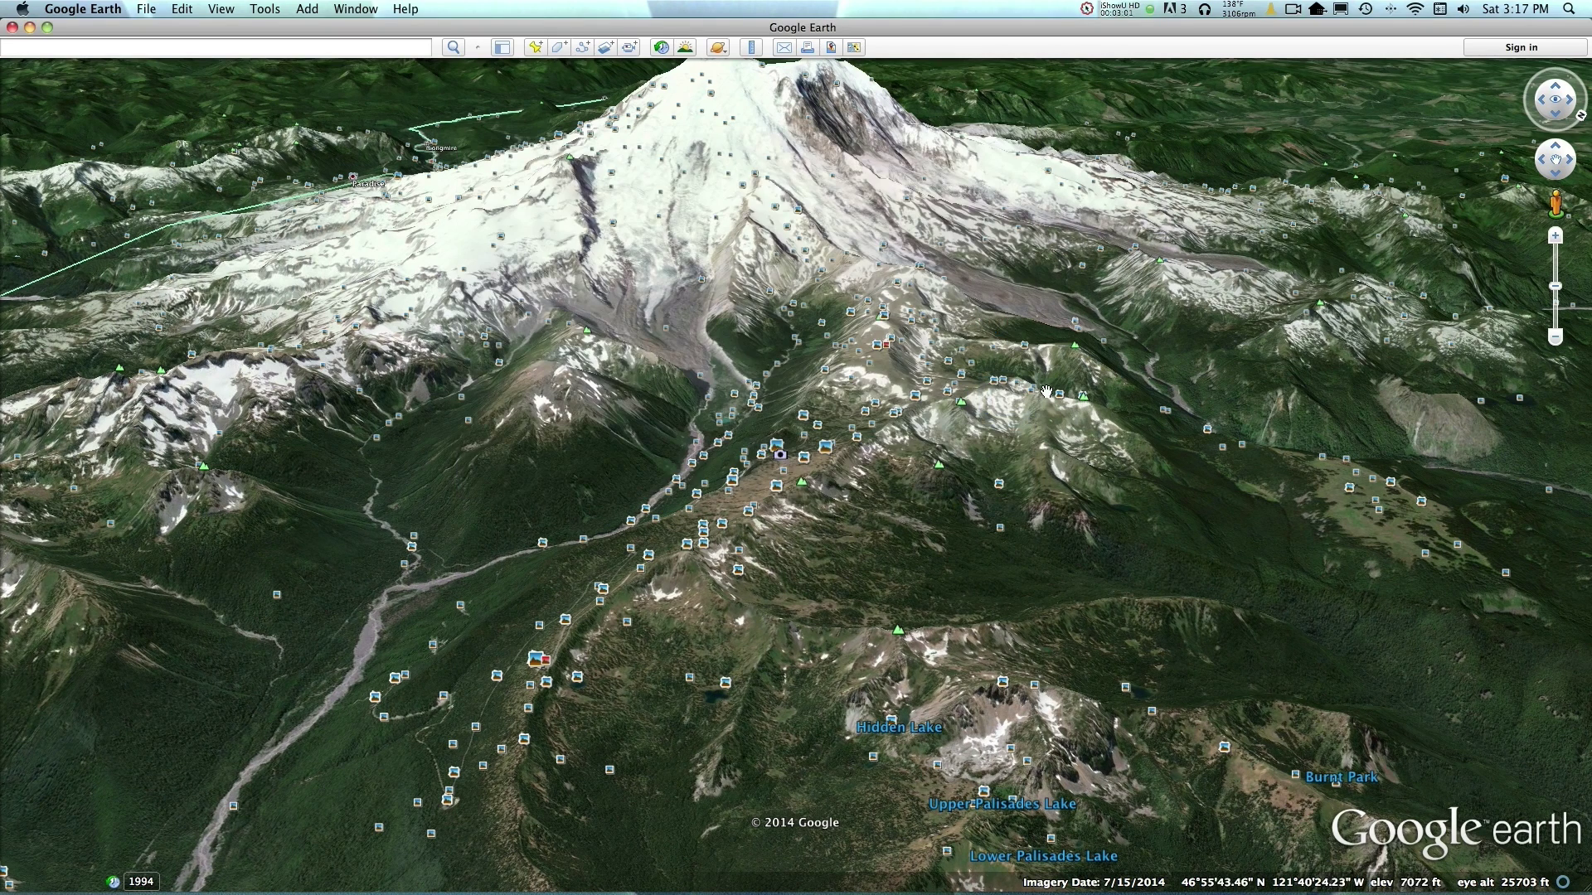
left_click(1059, 395)
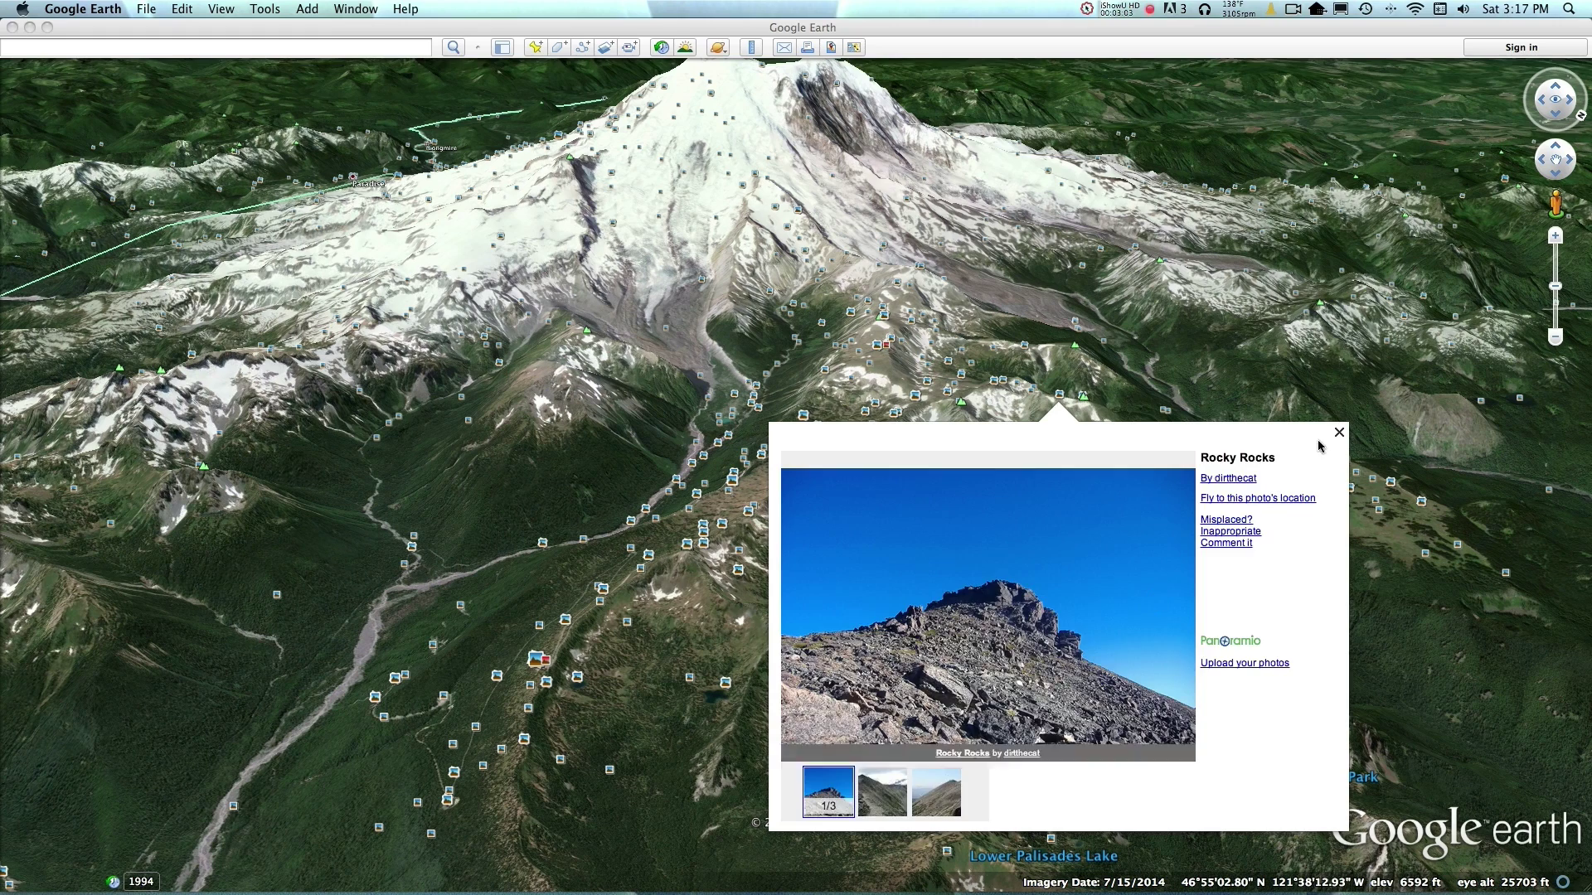
left_click(1077, 406)
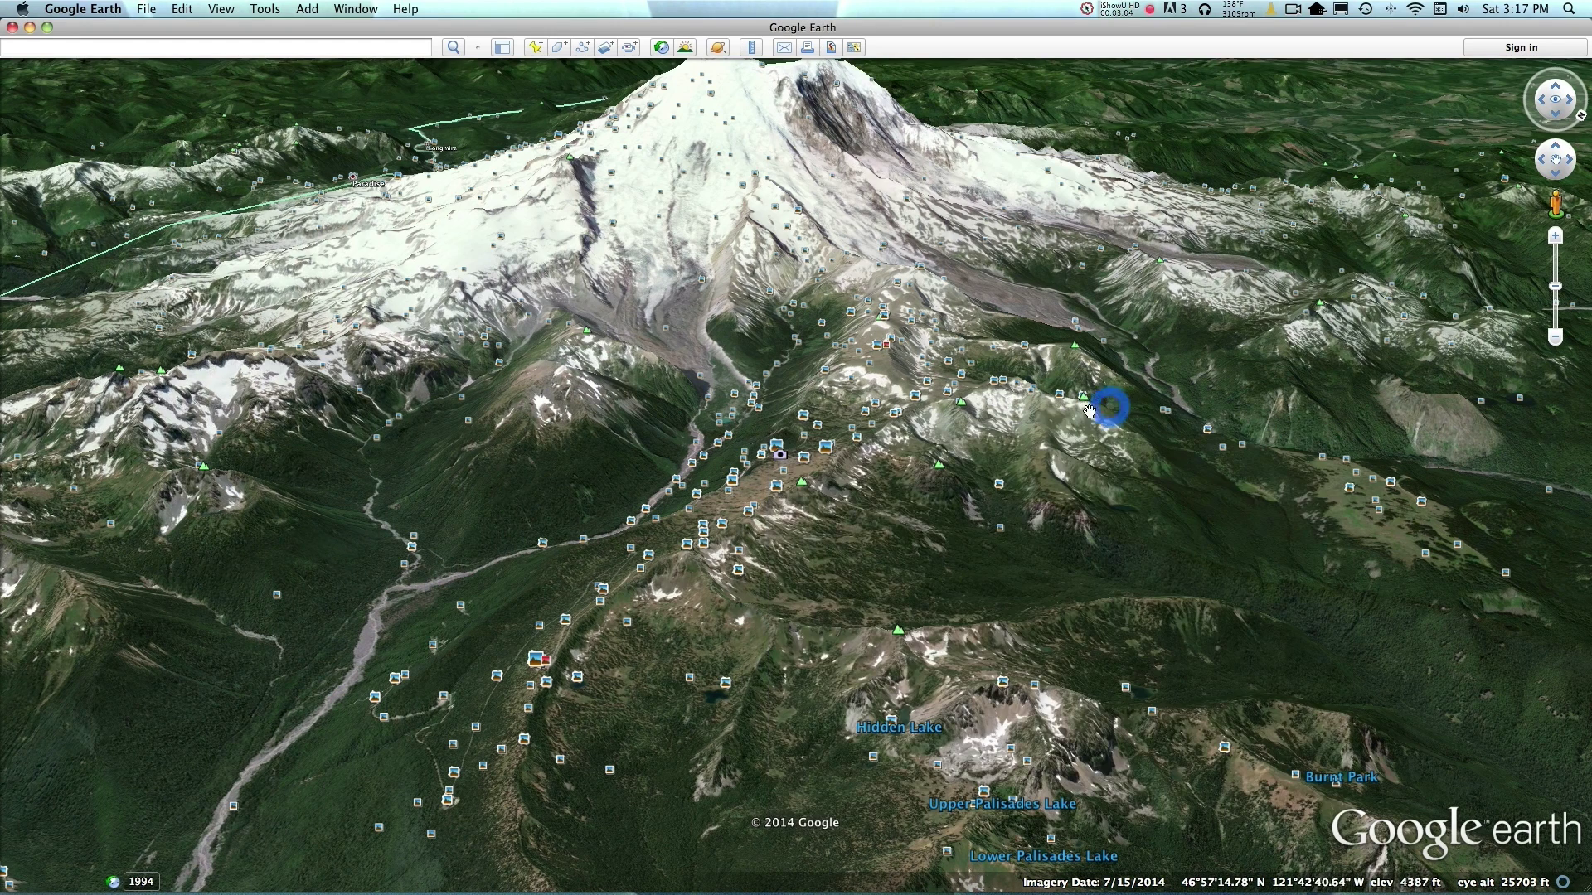
View the sunset photo of Mt. Rainier from Mt. Fremont, open a neighbouring Panoramio marker, and close both photo windows.
left_click(994, 381)
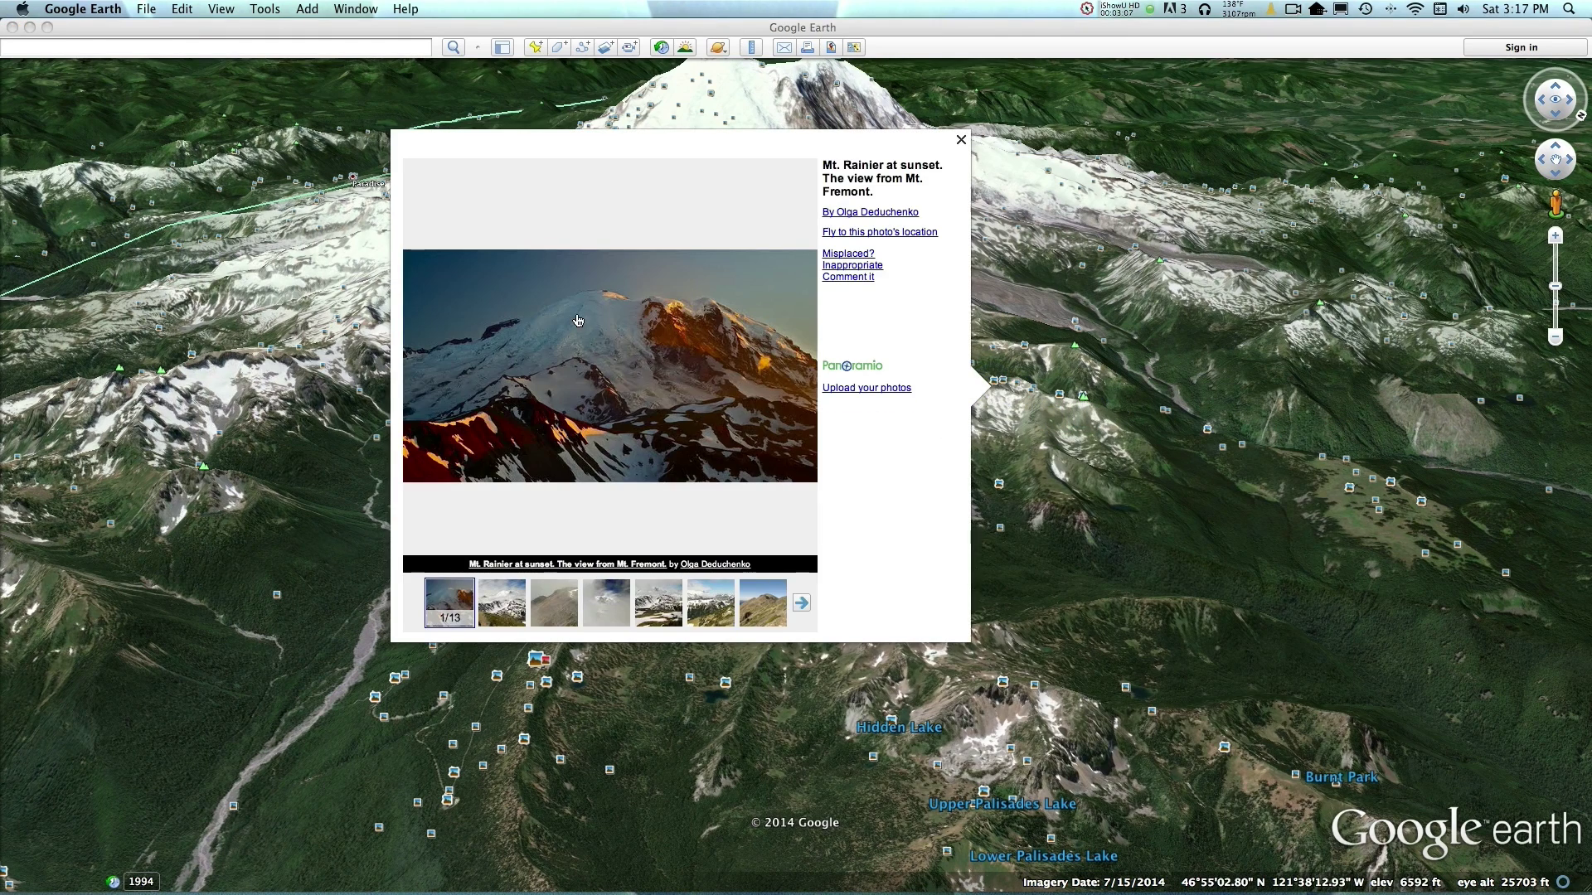
left_click(961, 139)
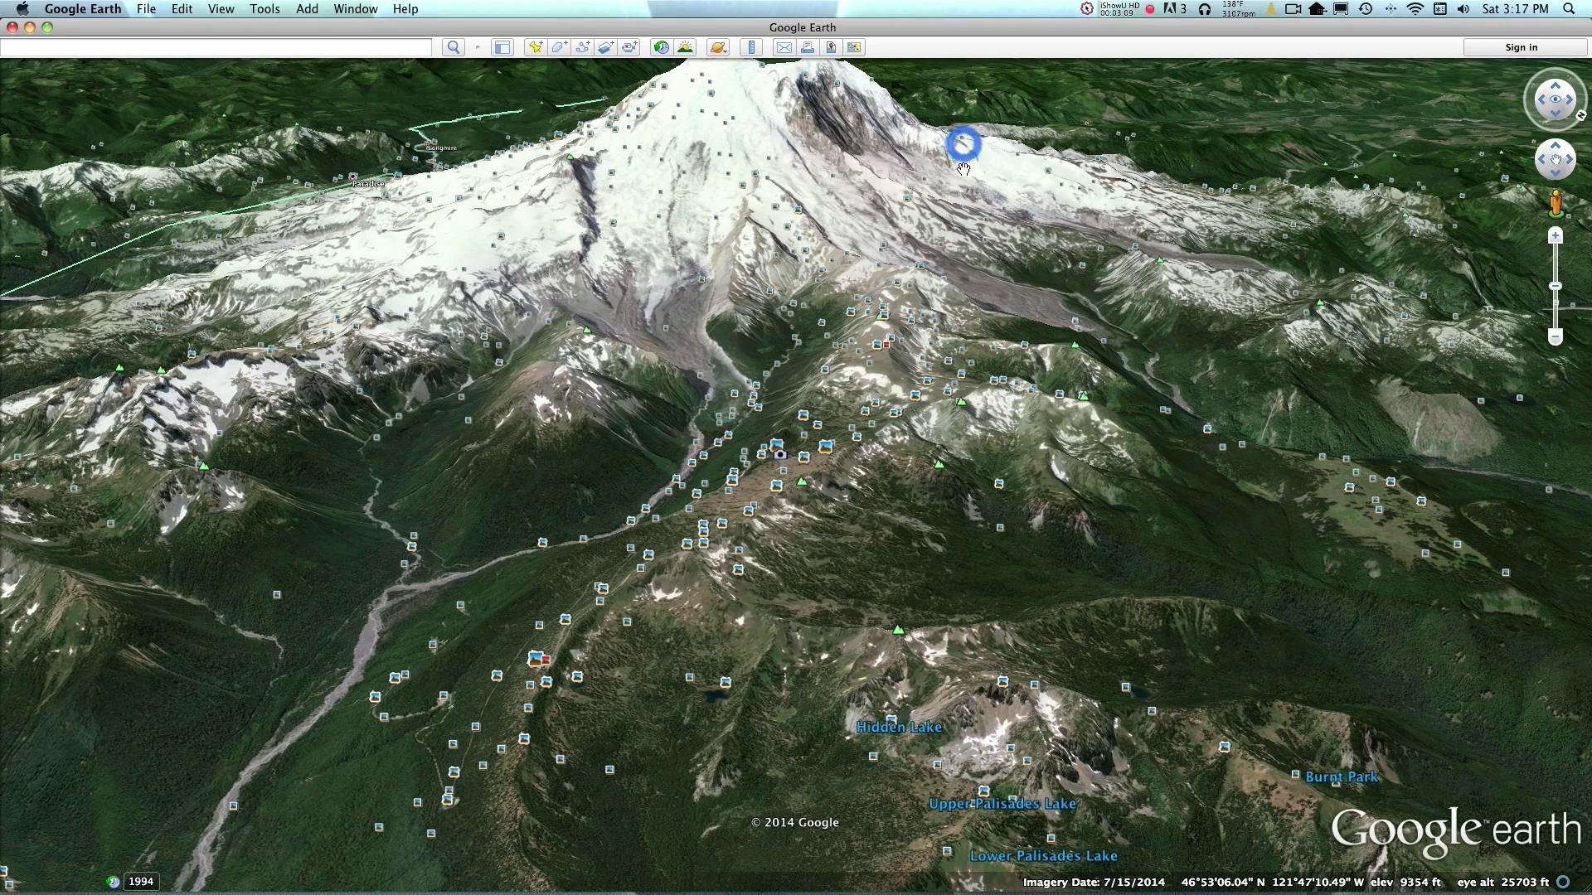
left_click(927, 381)
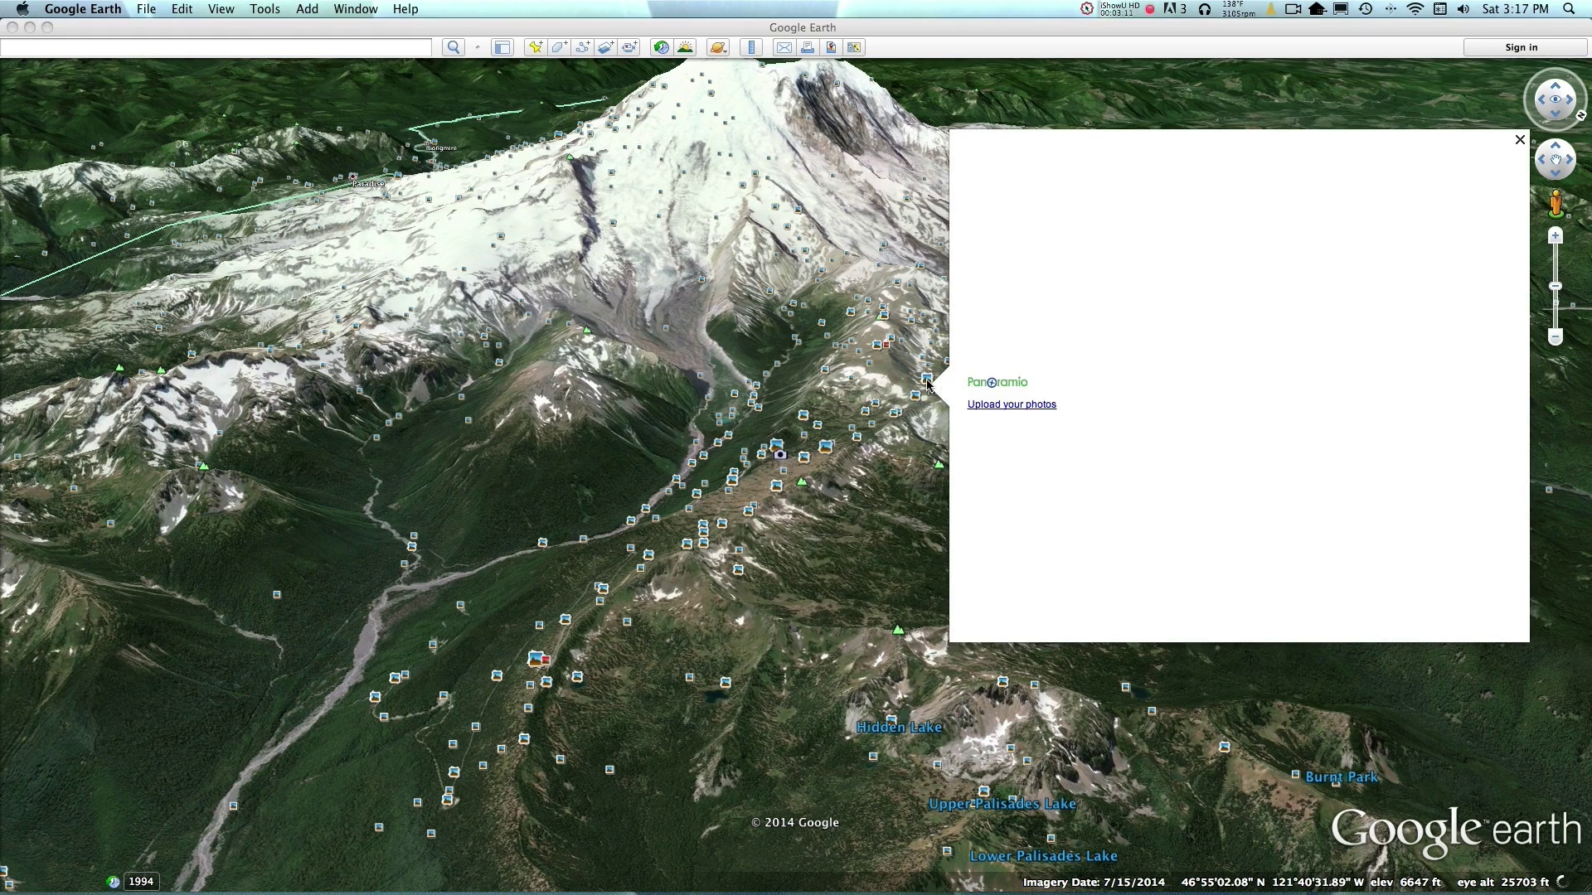
left_click(1520, 141)
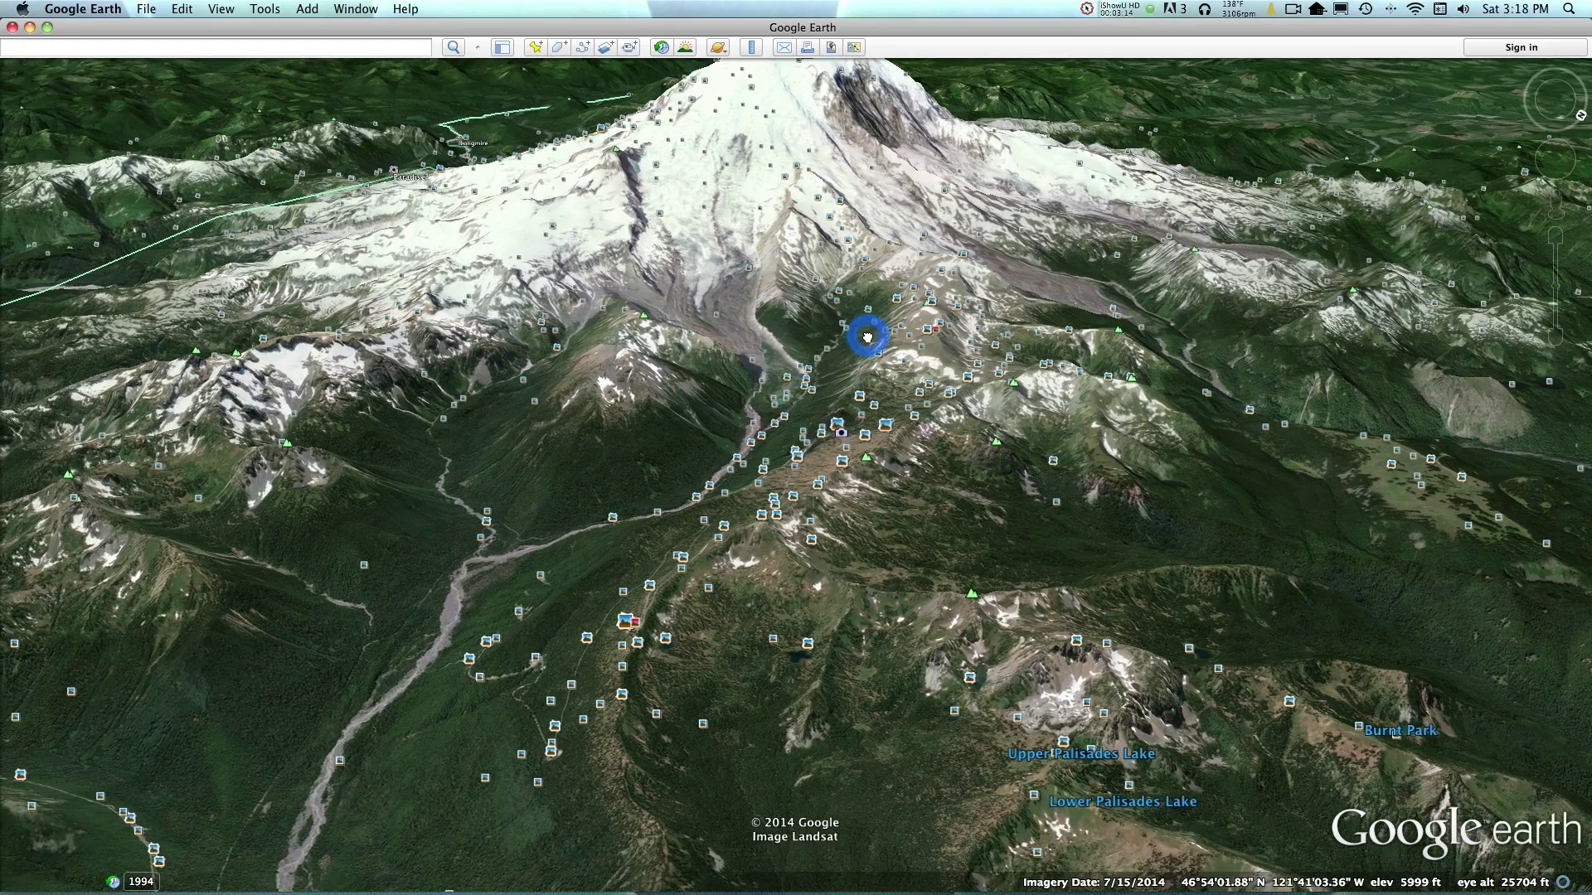
Explore the terrain in front of Mount Rainier, moving from the full mountain view in to the ridges around Shadow Lake.
left_click_drag(819, 351, 872, 500)
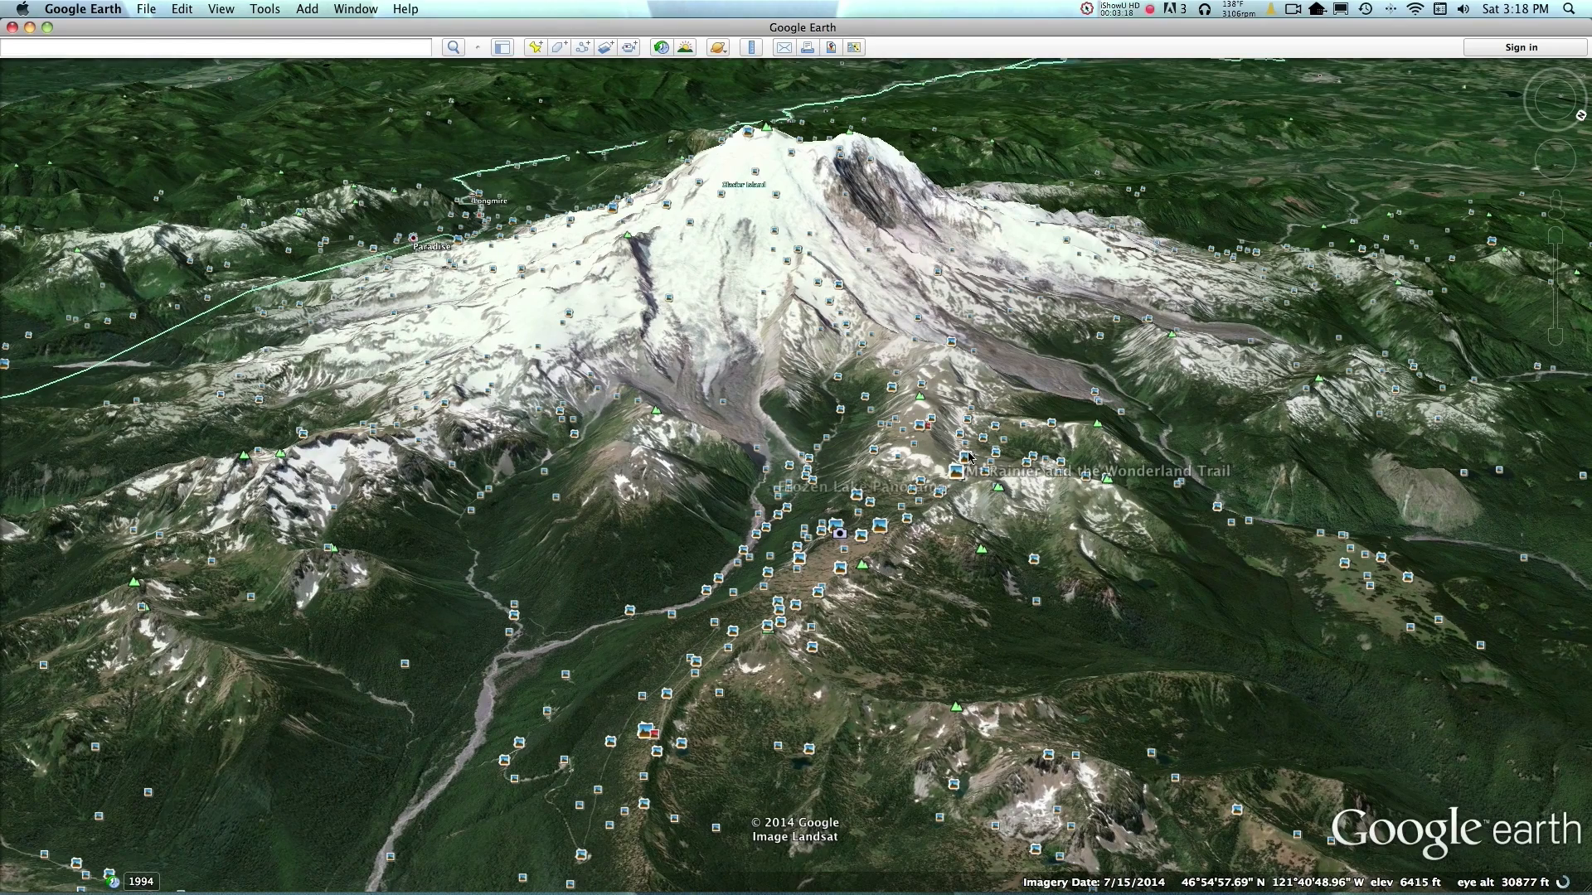
left_click_drag(968, 465, 899, 518)
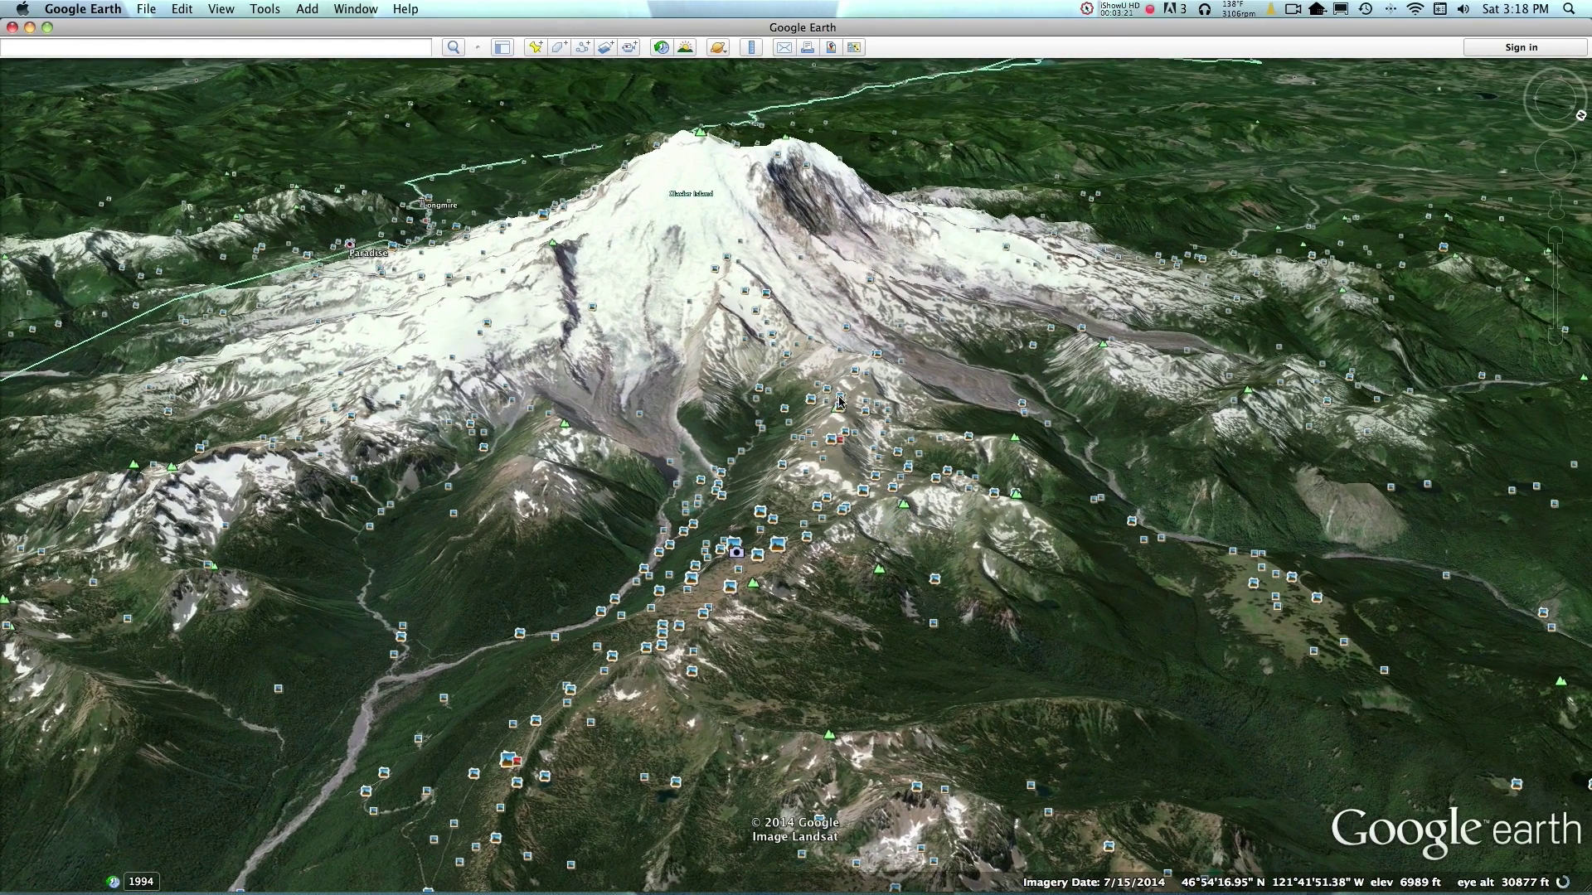
scroll(924, 583, "up", 3)
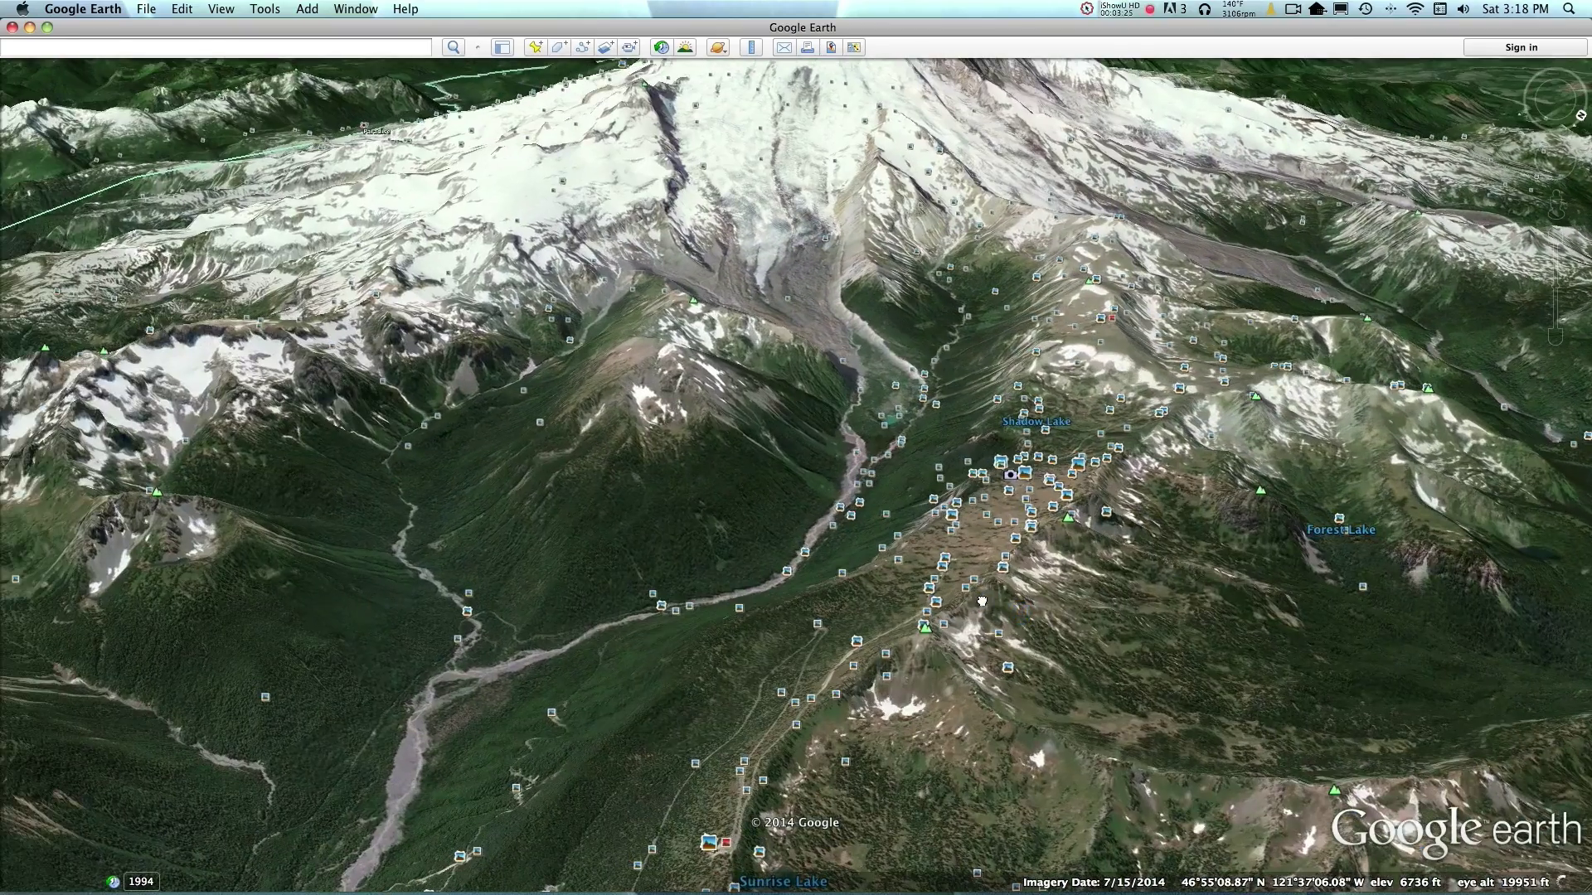
scroll(1023, 560, "up", 5)
left_click_drag(1023, 561, 836, 432)
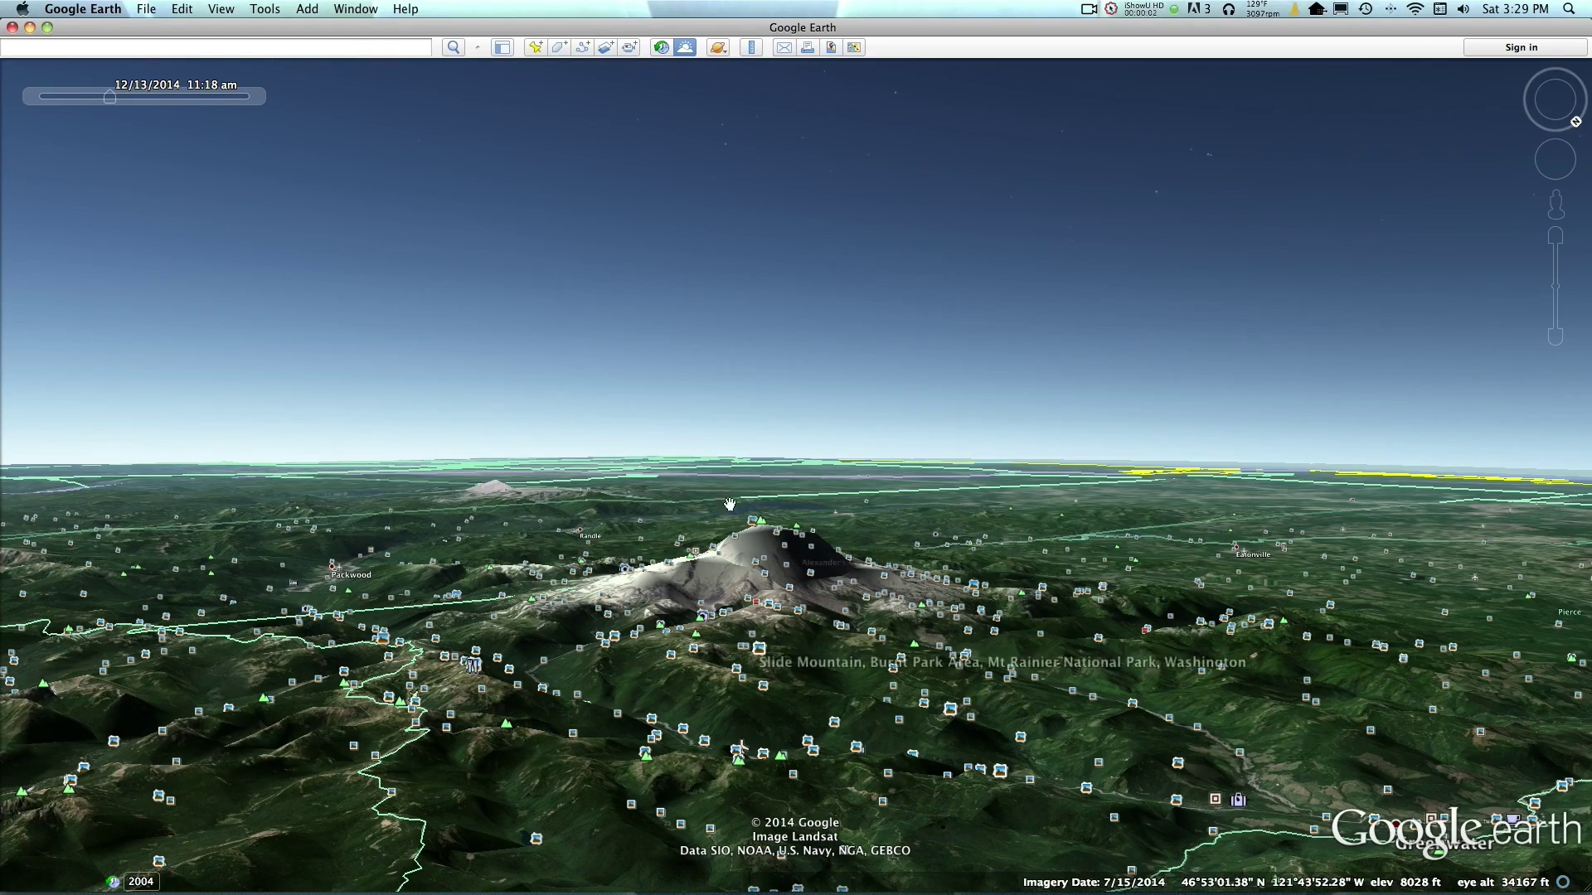
Preview the sunlight on Mount Rainier by moving the time from midday on 12/13/2014 into the night at 12/14/2014 3:10 am and partway back.
mouse_move(112, 98)
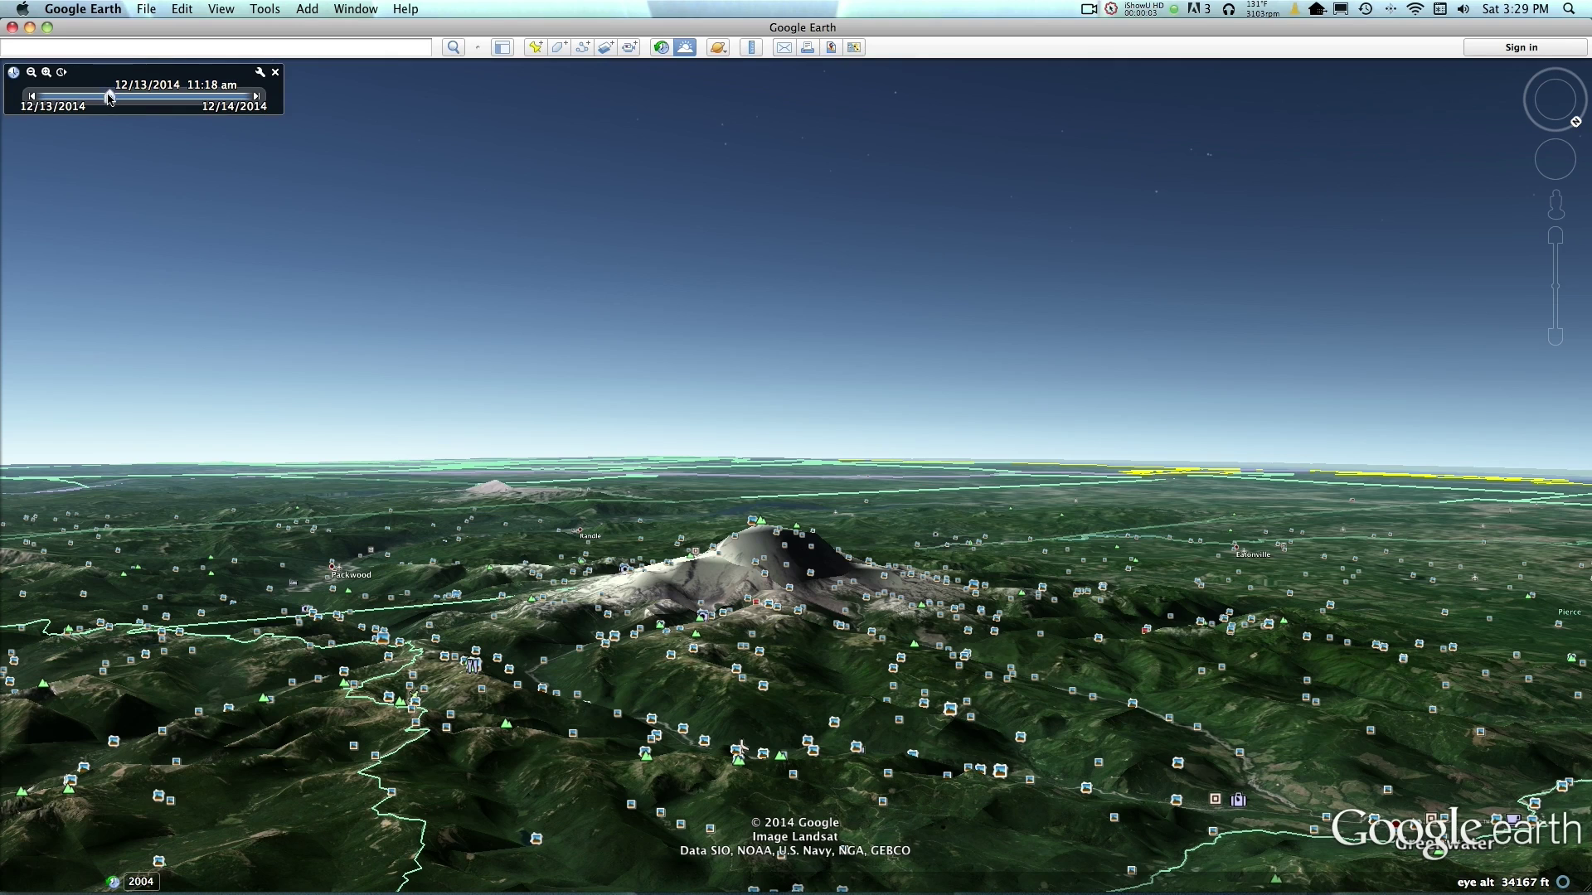
left_click_drag(110, 98, 233, 101)
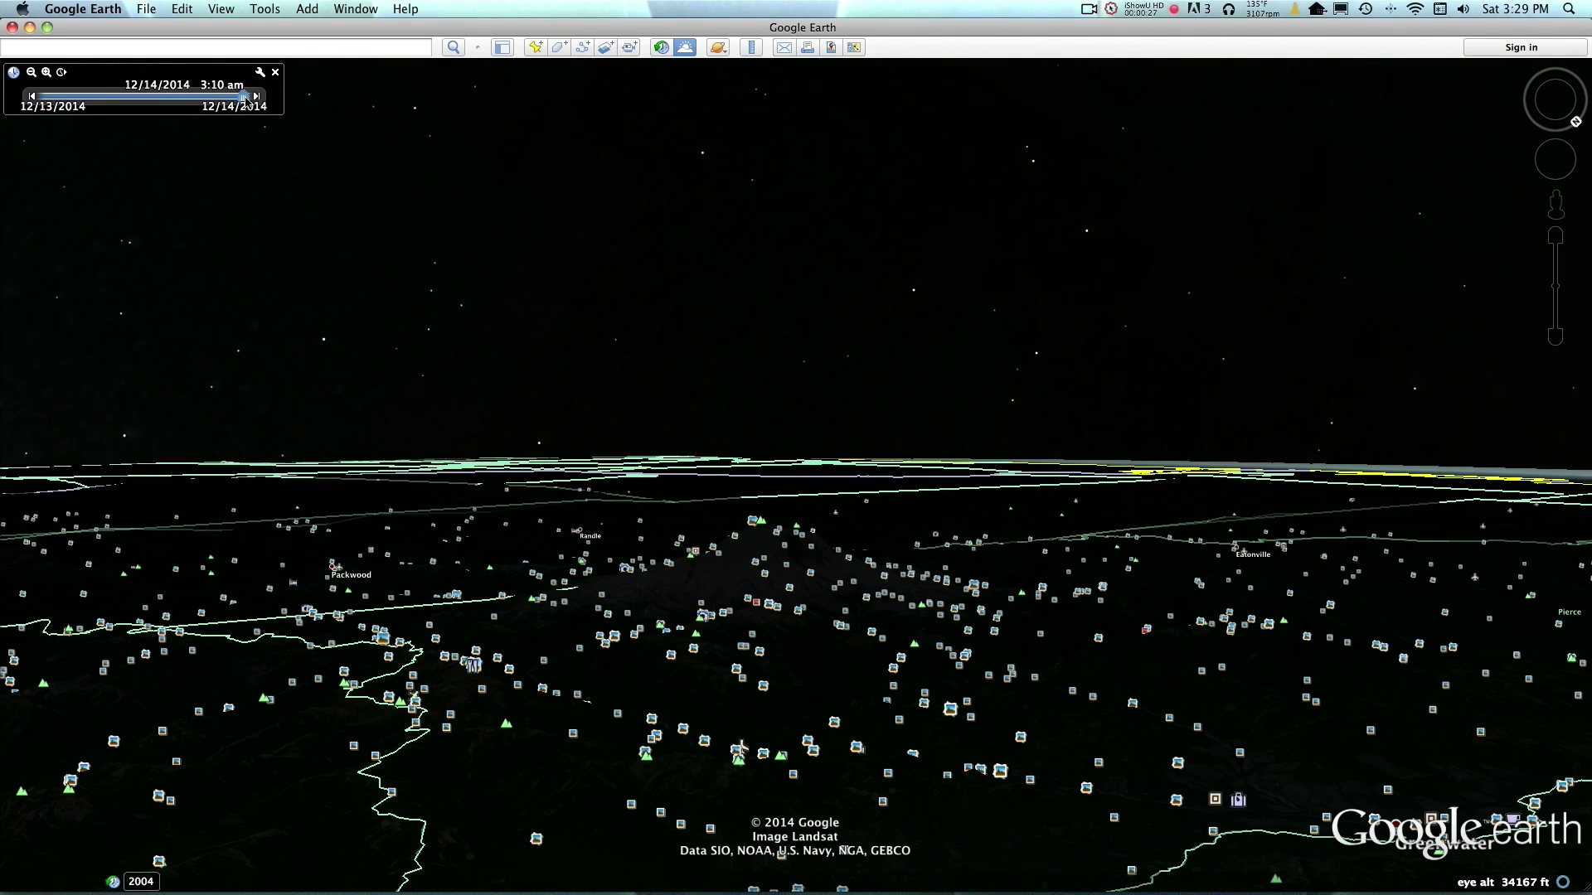
mouse_move(251, 101)
left_mouse_down()
mouse_move(204, 106)
mouse_move(224, 101)
left_mouse_up()
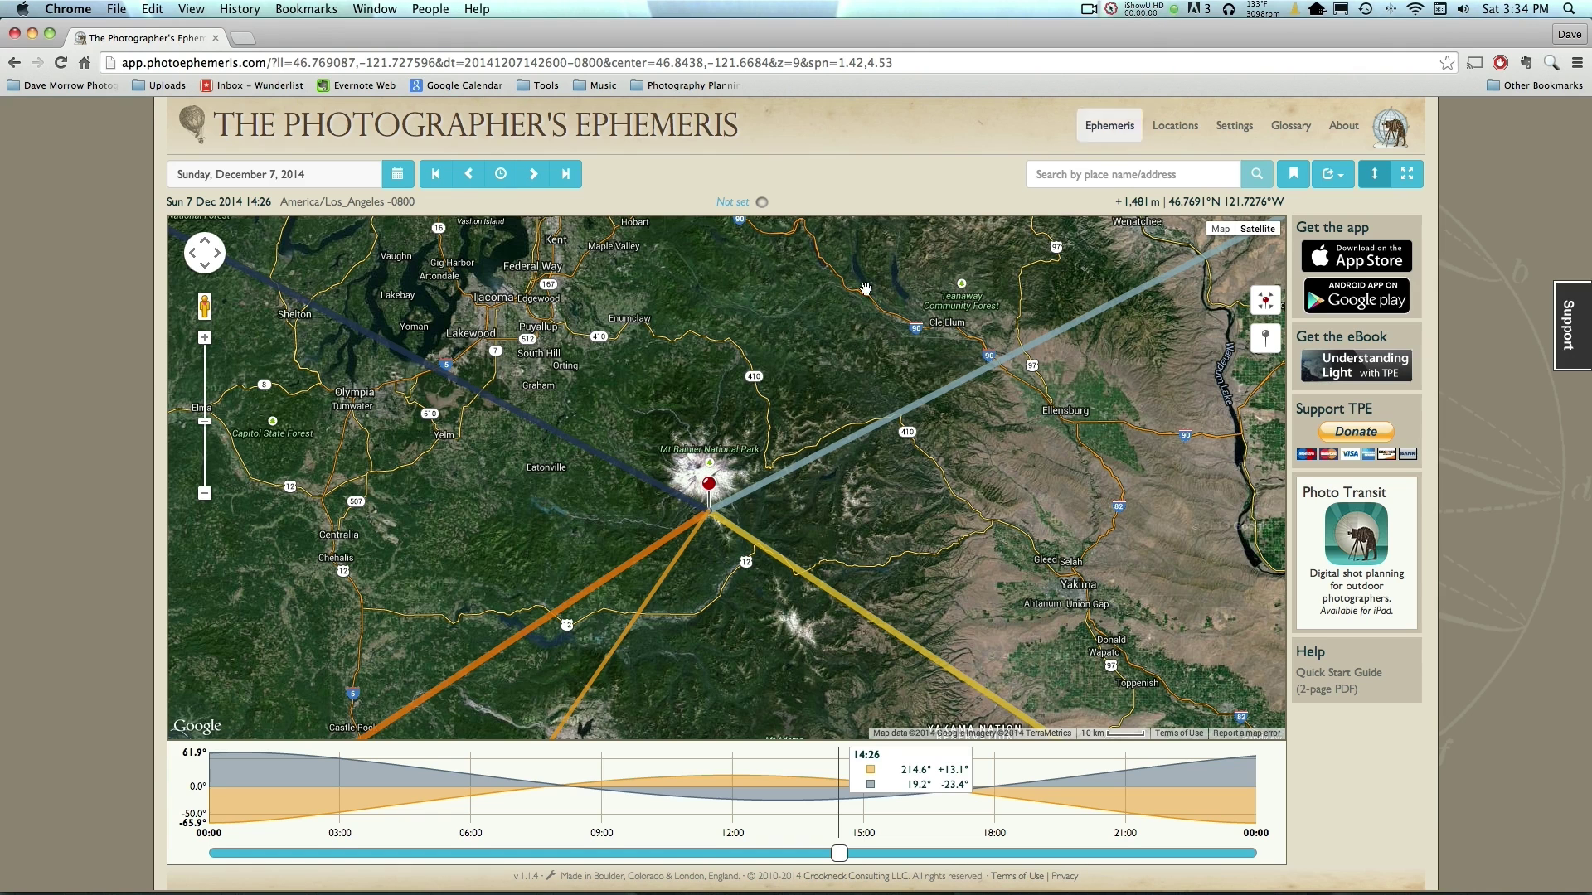
In The Photographer's Ephemeris, search for Mount Rainier National Park, Washington, and expand the map to full width without the altitude chart.
left_click(1159, 176)
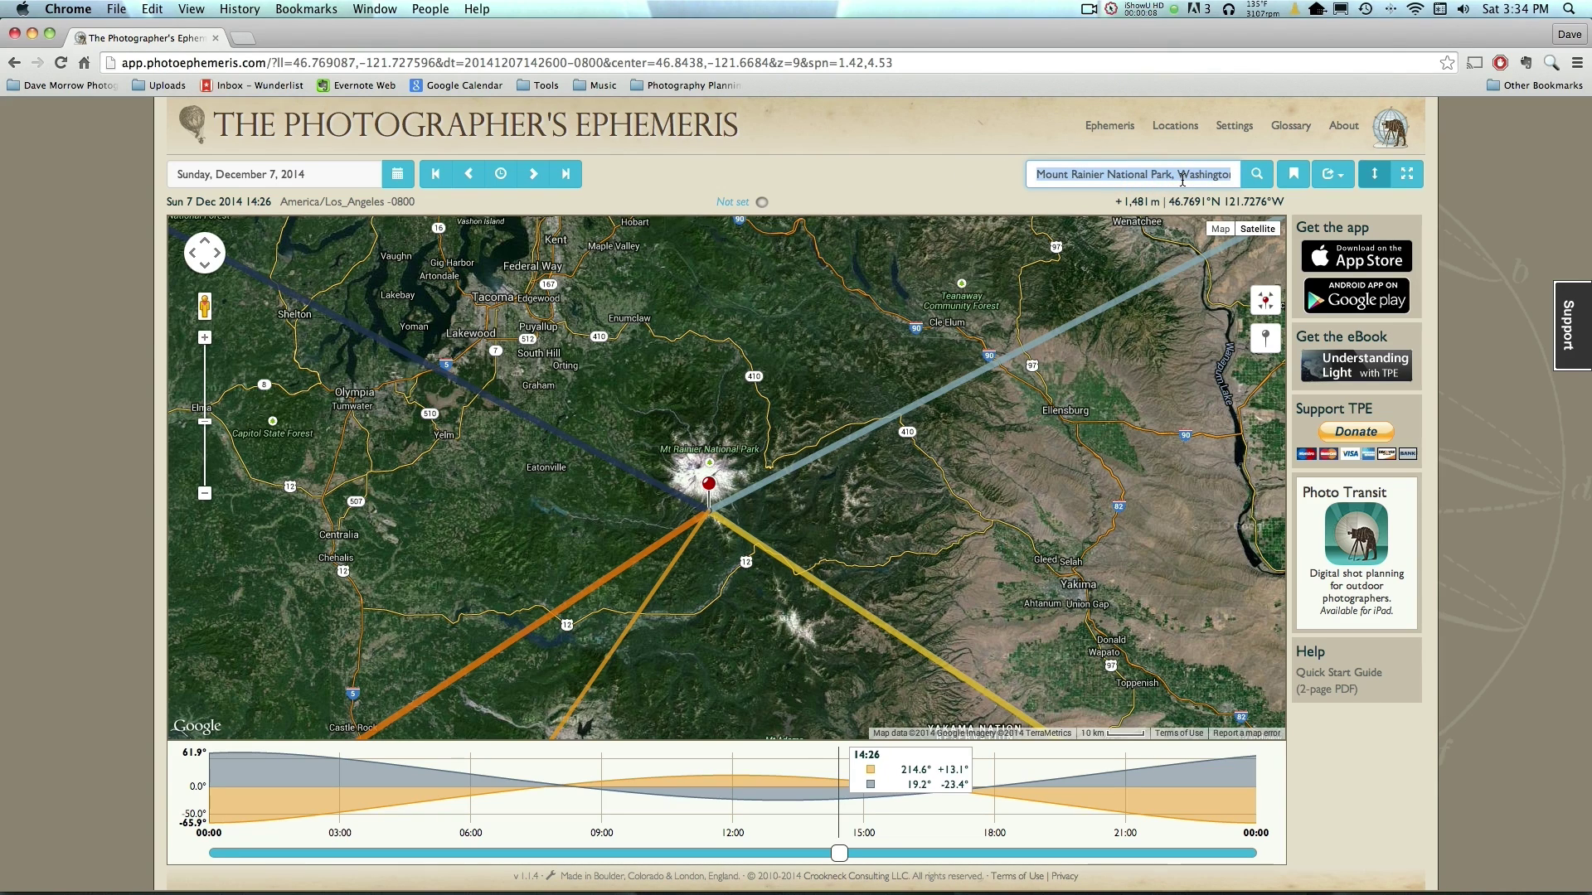
key("Return")
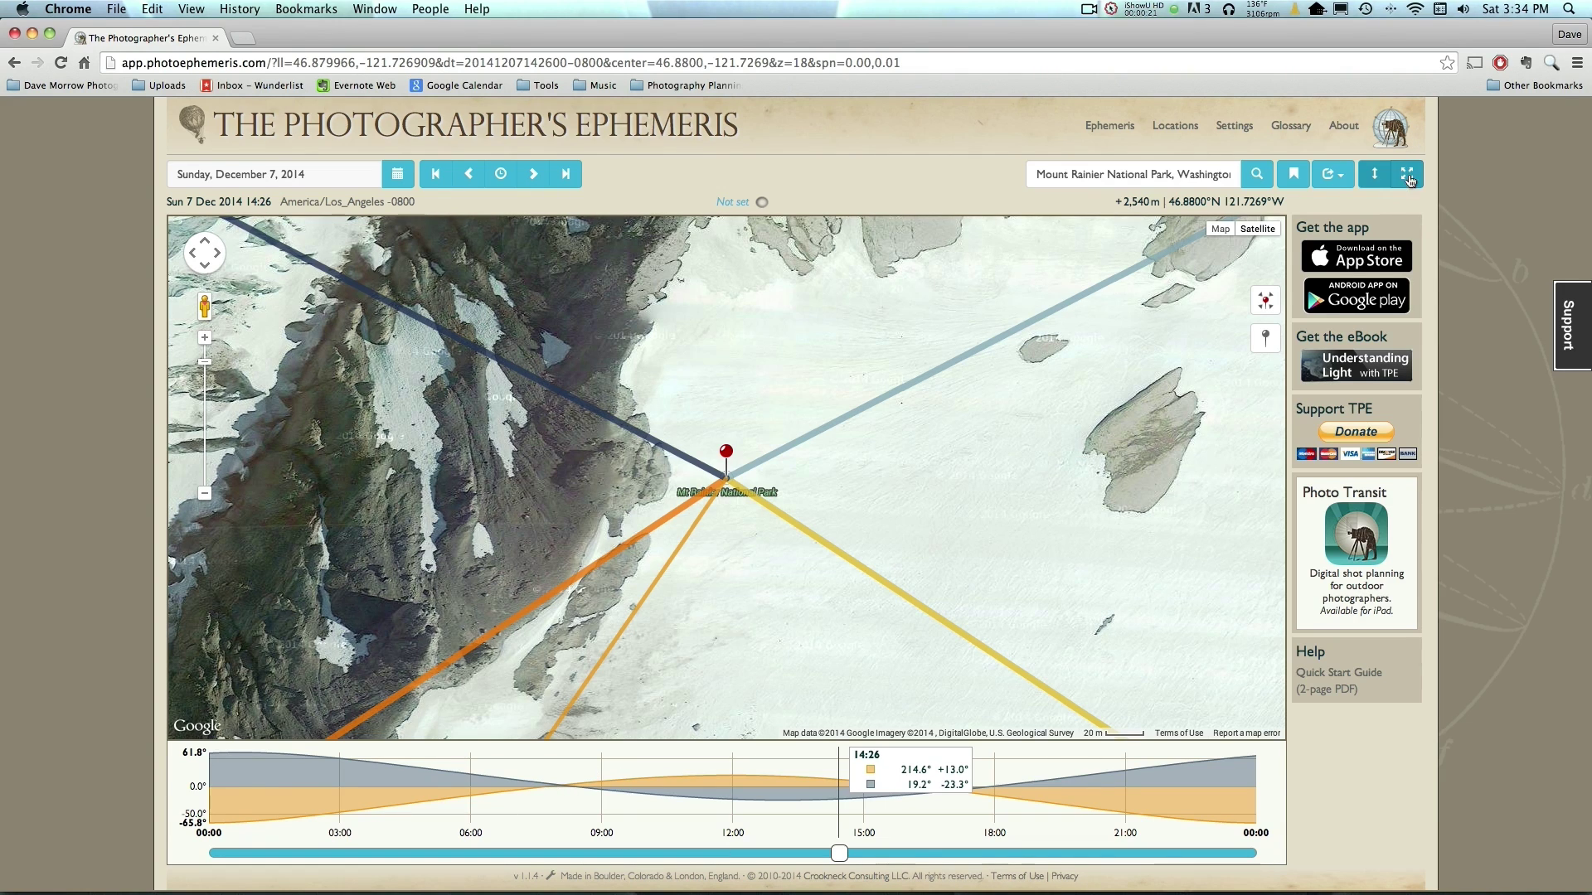
left_click(1375, 176)
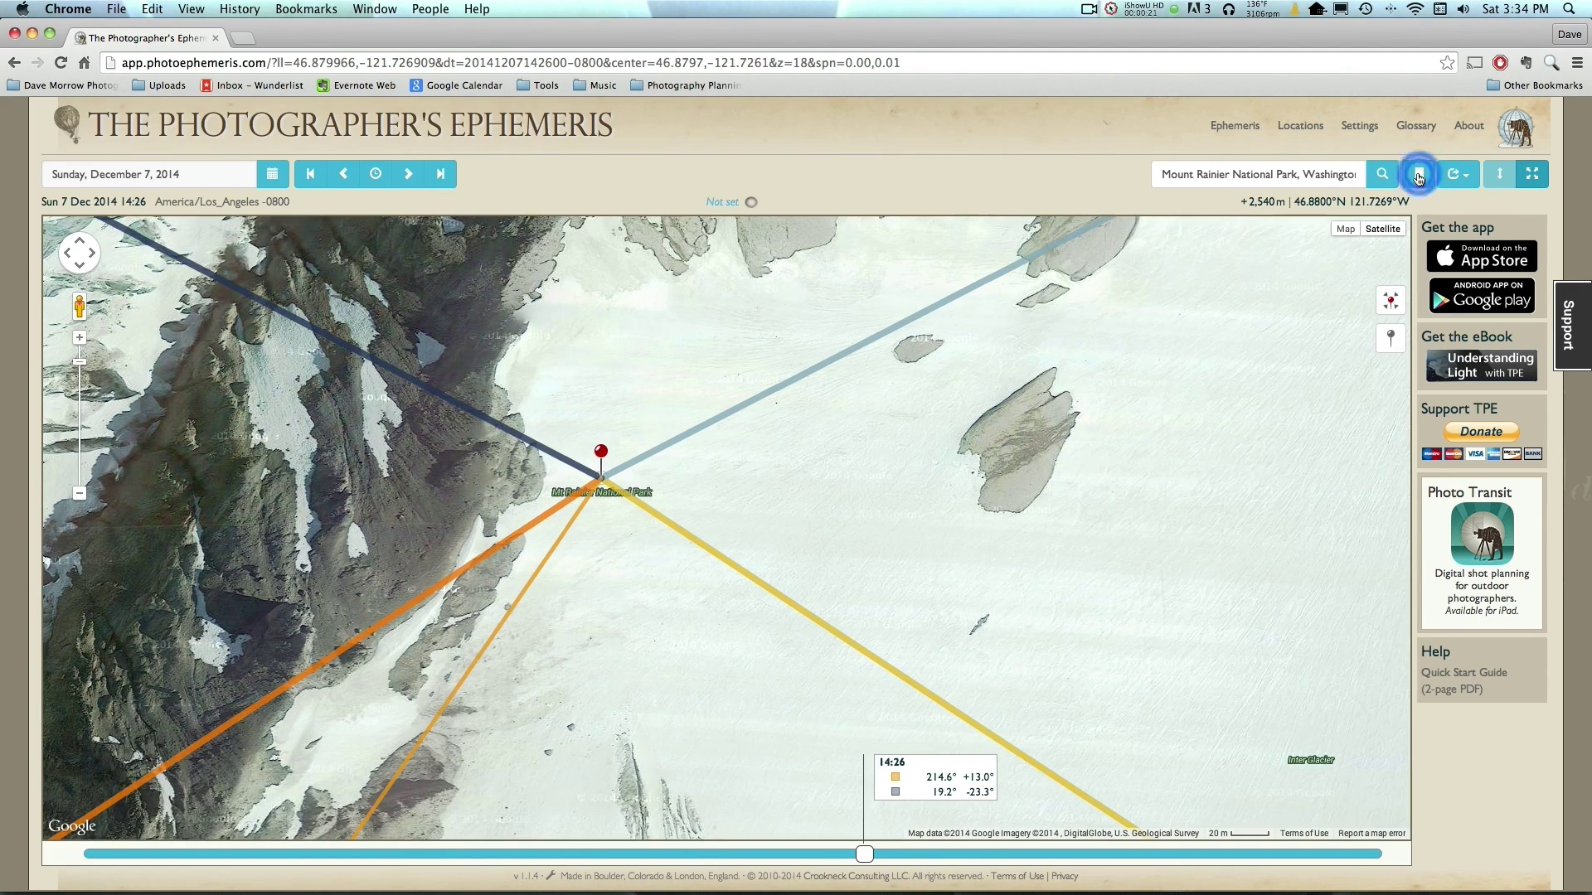
left_click(1498, 176)
left_click(1498, 176)
Zoom the map out to the Washington and Oregon region and move the pin south of Mount Rainier's summit to 46.7823°N 121.7269°W.
scroll(678, 541, "down", 2)
scroll(678, 542, "down", 2)
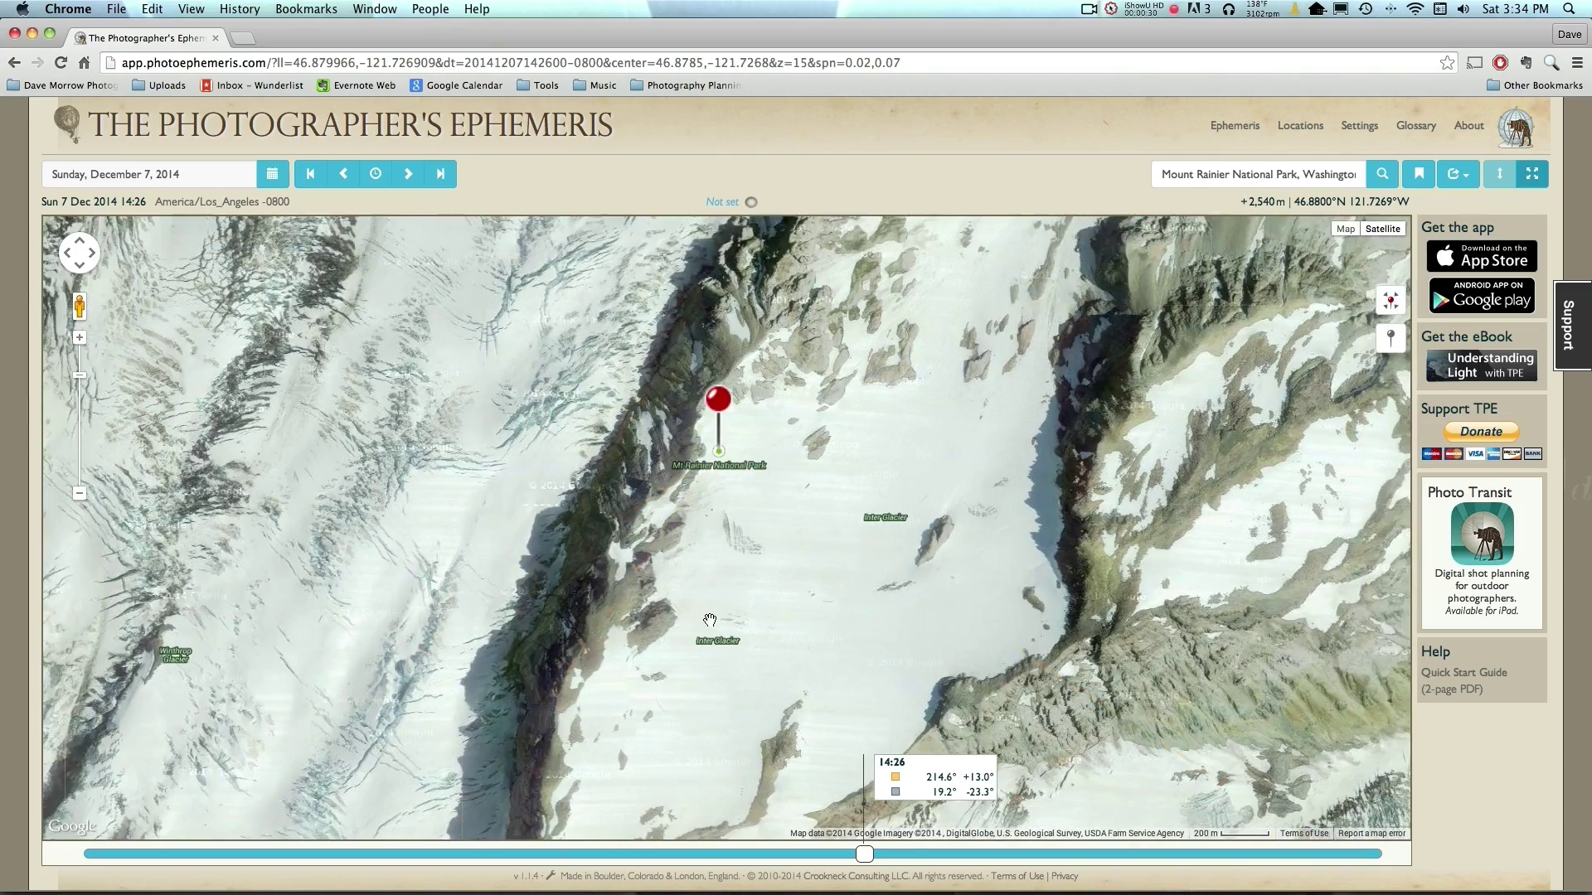
scroll(710, 620, "down", 1)
left_click_drag(709, 620, 723, 472)
scroll(723, 472, "down", 2)
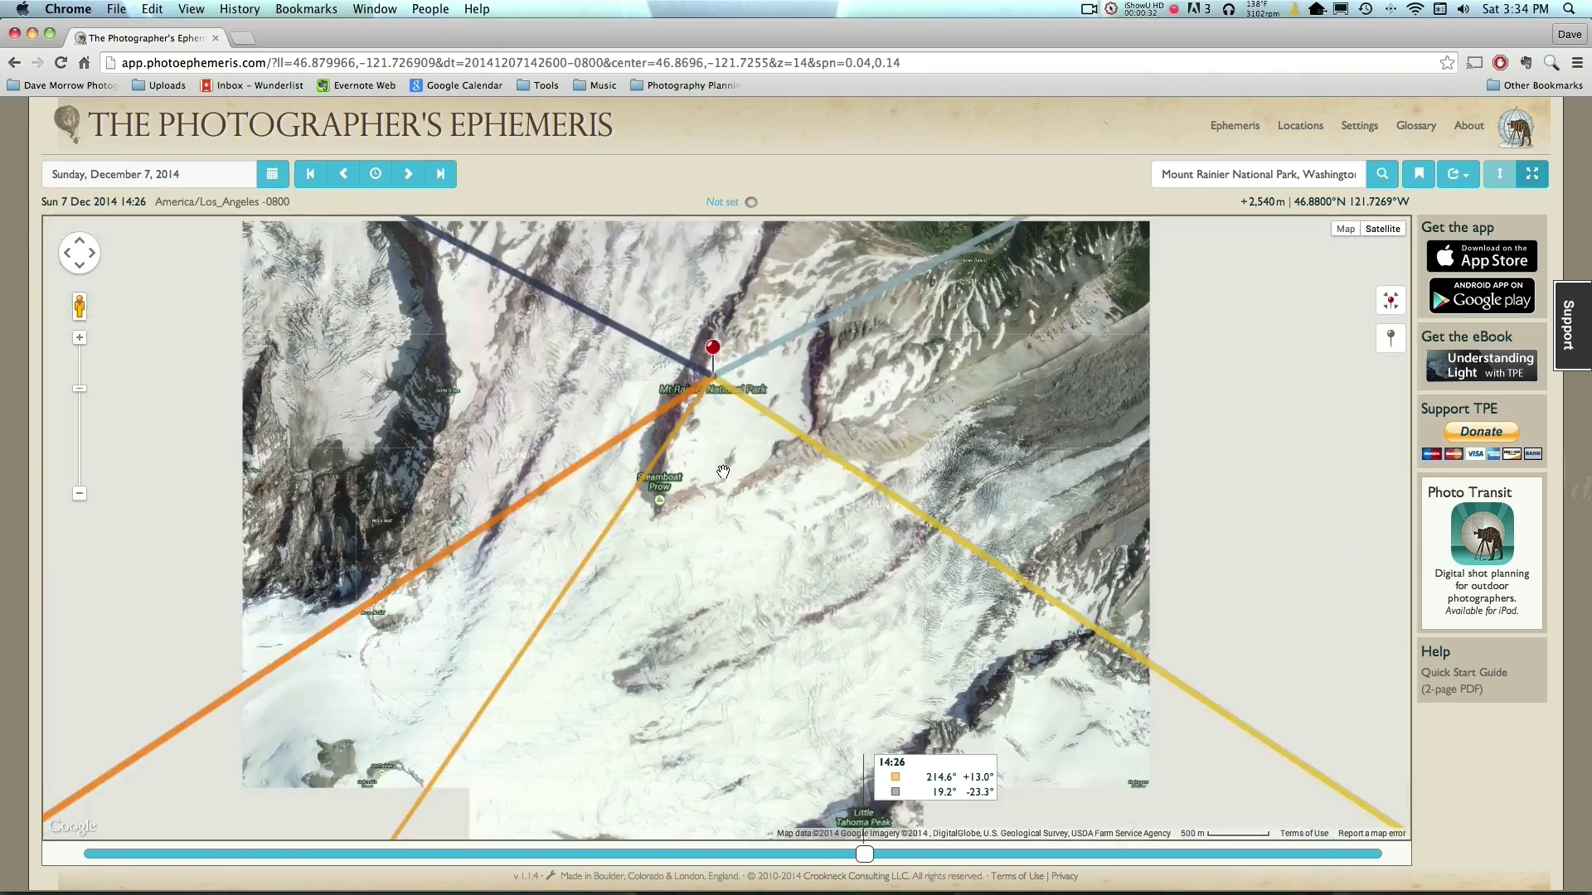
scroll(723, 472, "down", 4)
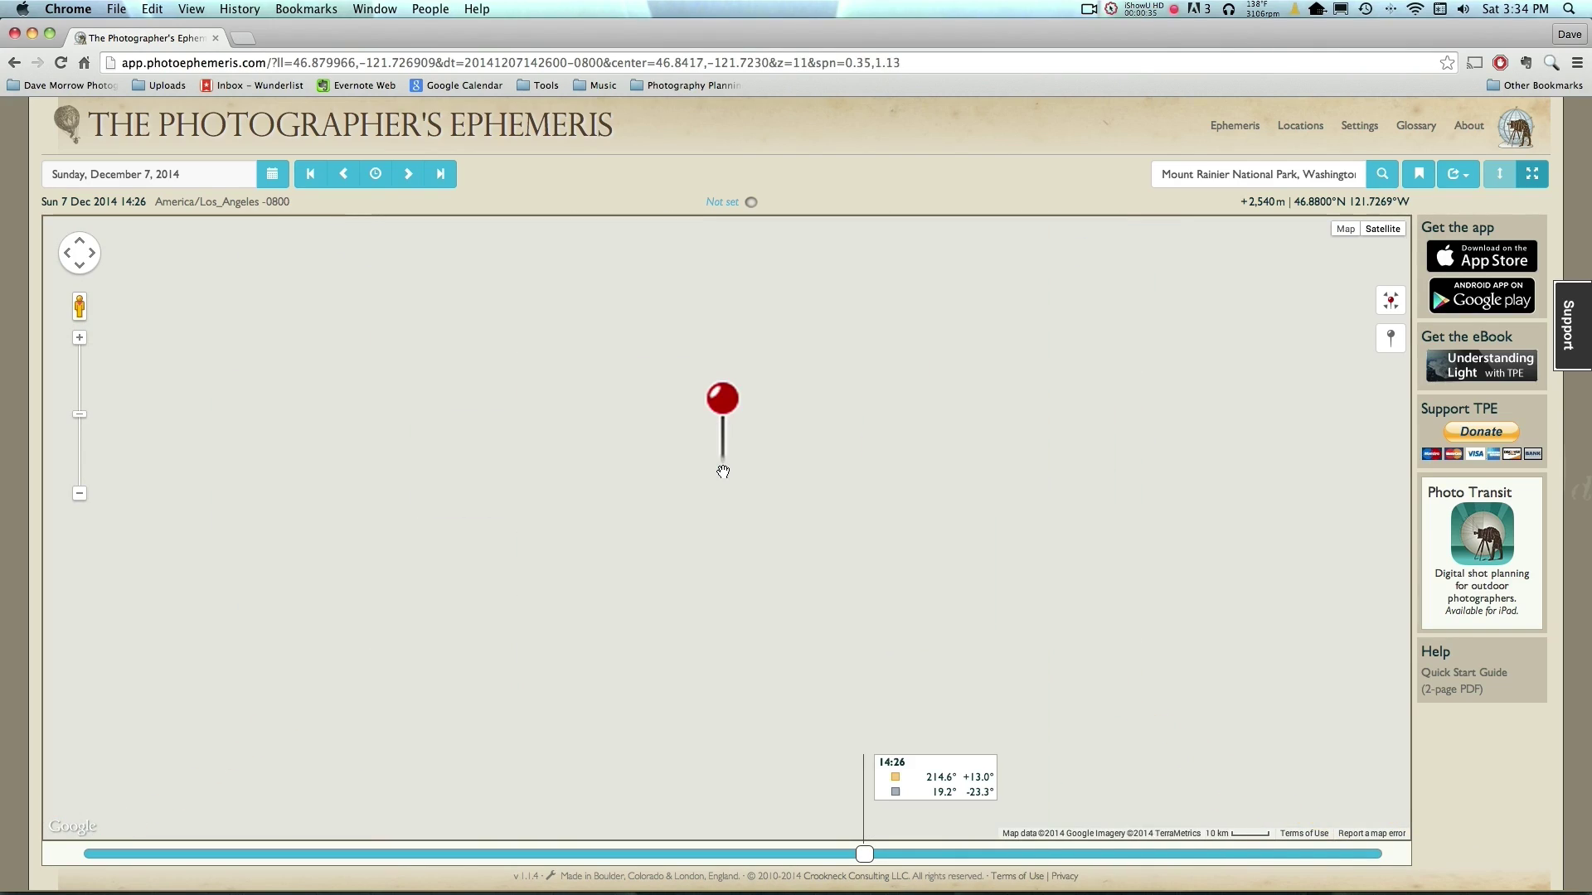
left_click_drag(738, 540, 744, 523)
left_click_drag(729, 432, 728, 470)
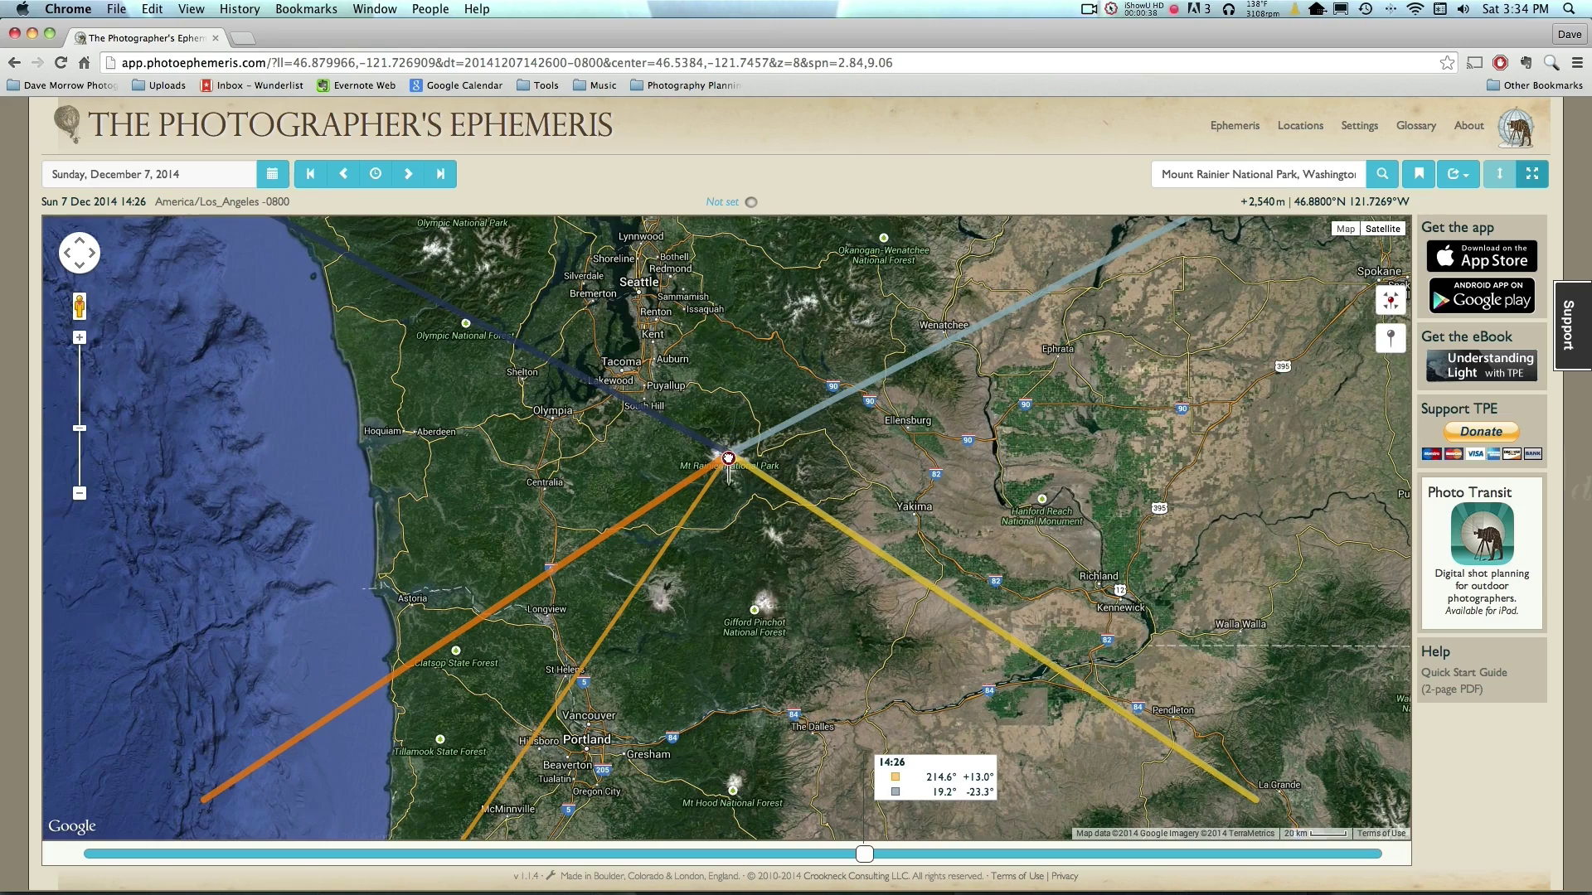
Move the pin south to Stevens Canyon Rd, just north of Pinnacle Peak, at 46.7683°N 121.7279°W.
scroll(740, 490, "up", 1)
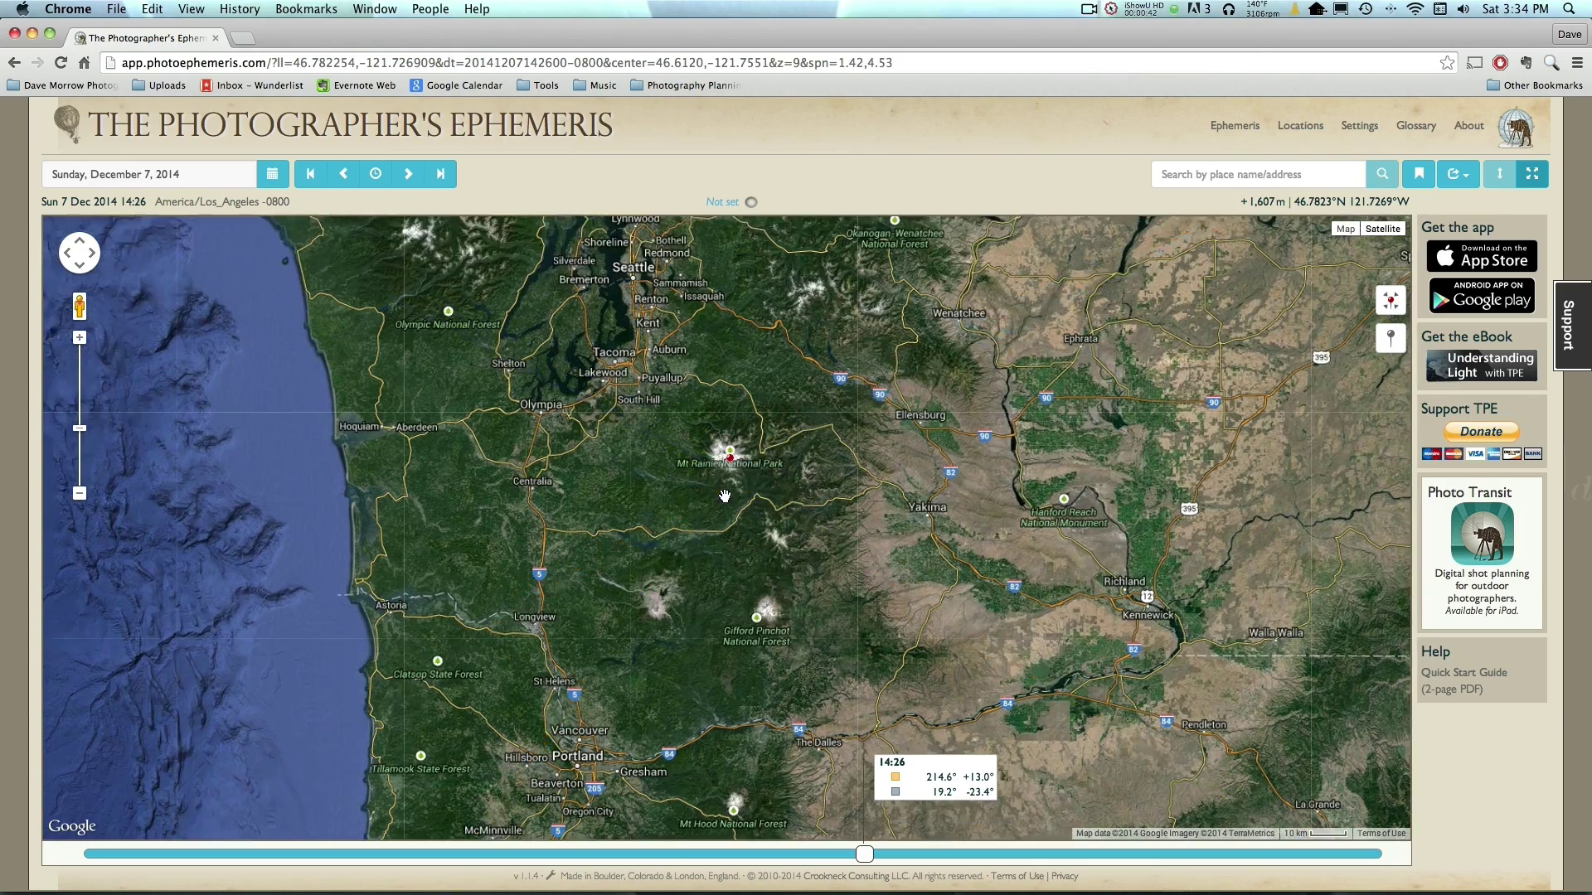
scroll(742, 491, "up", 2)
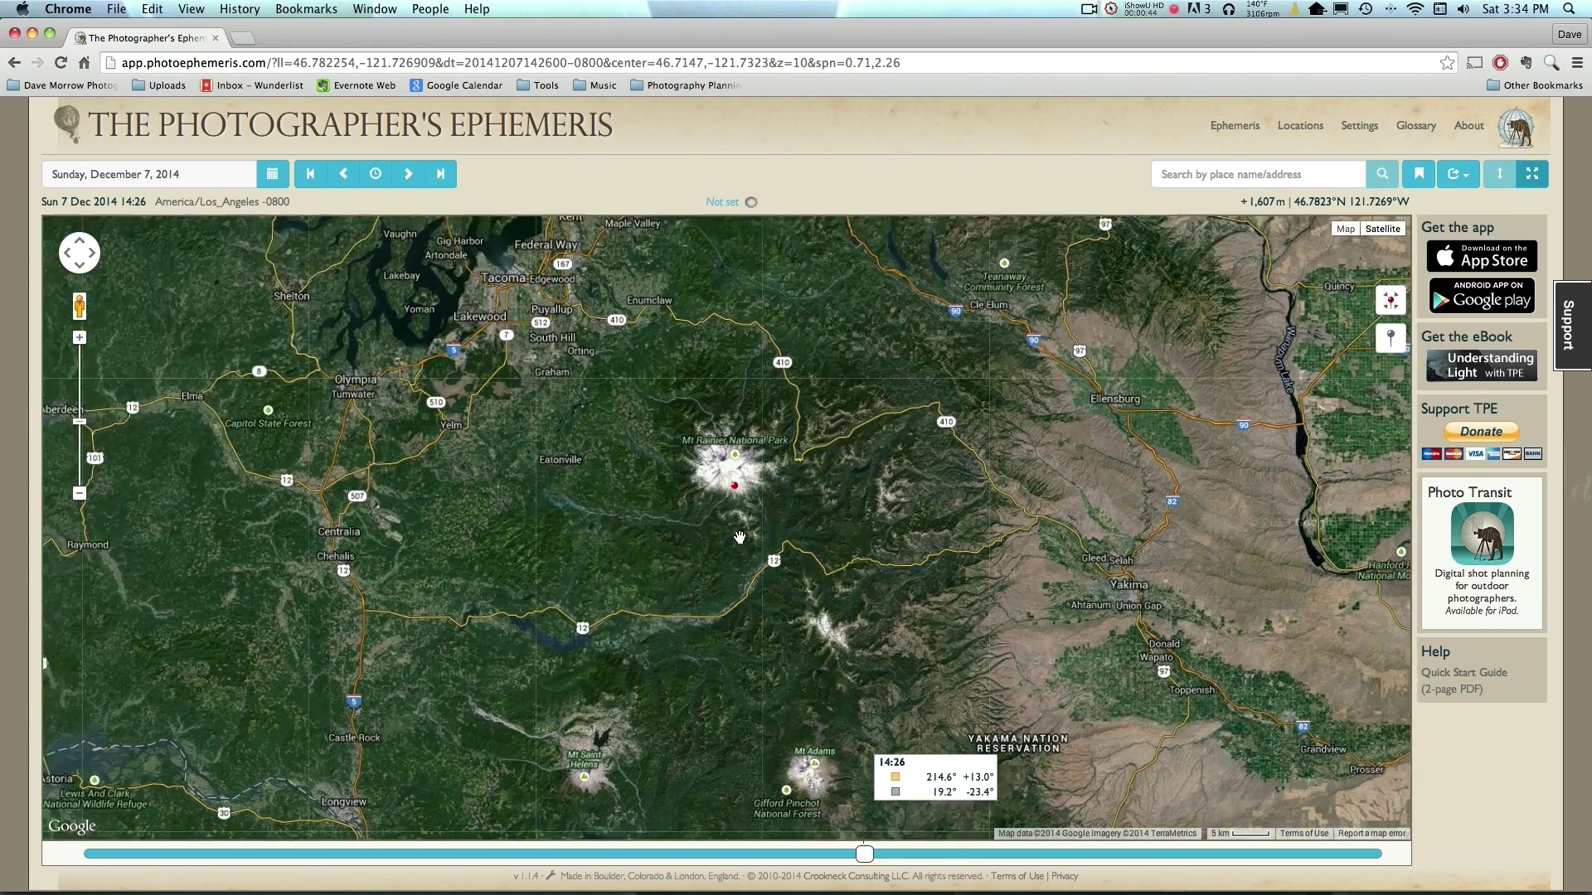
scroll(739, 537, "up", 2)
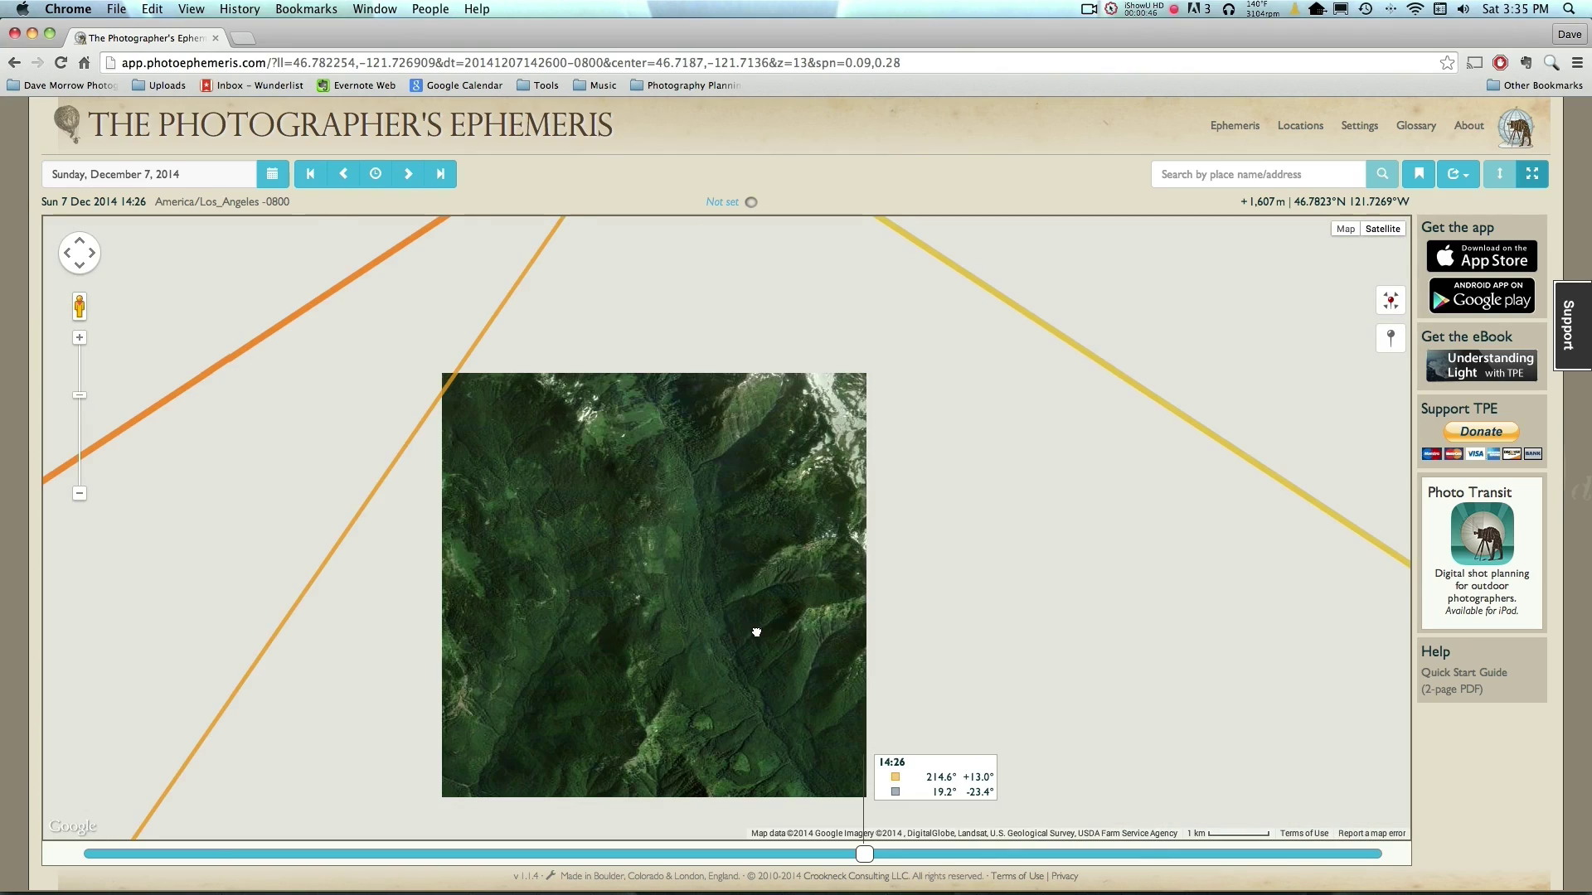
left_click_drag(754, 327, 790, 452)
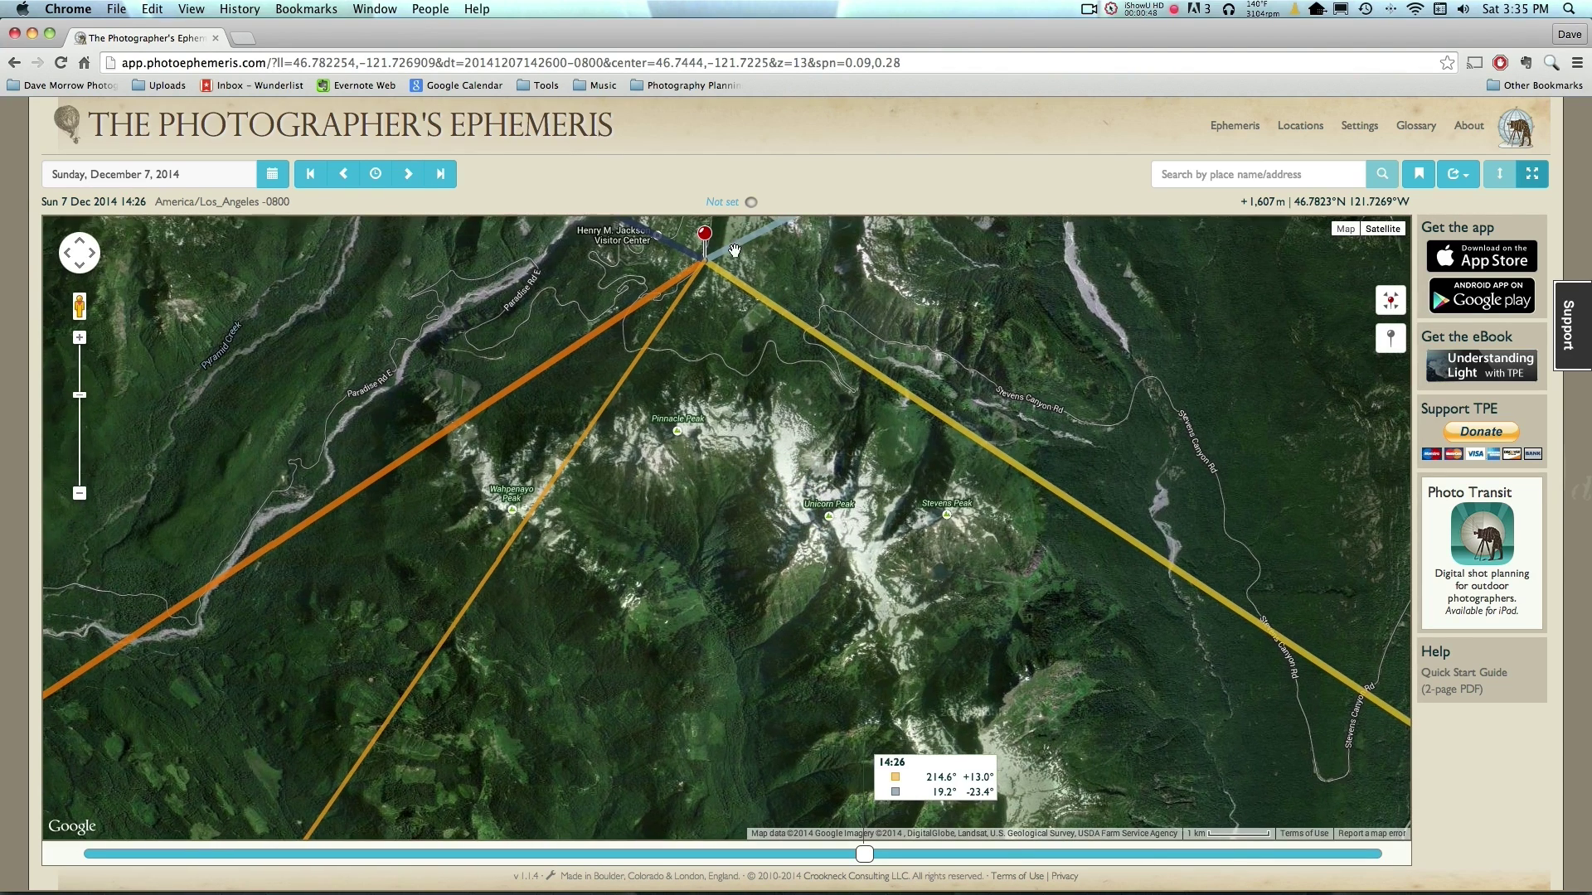
left_click_drag(704, 236, 700, 346)
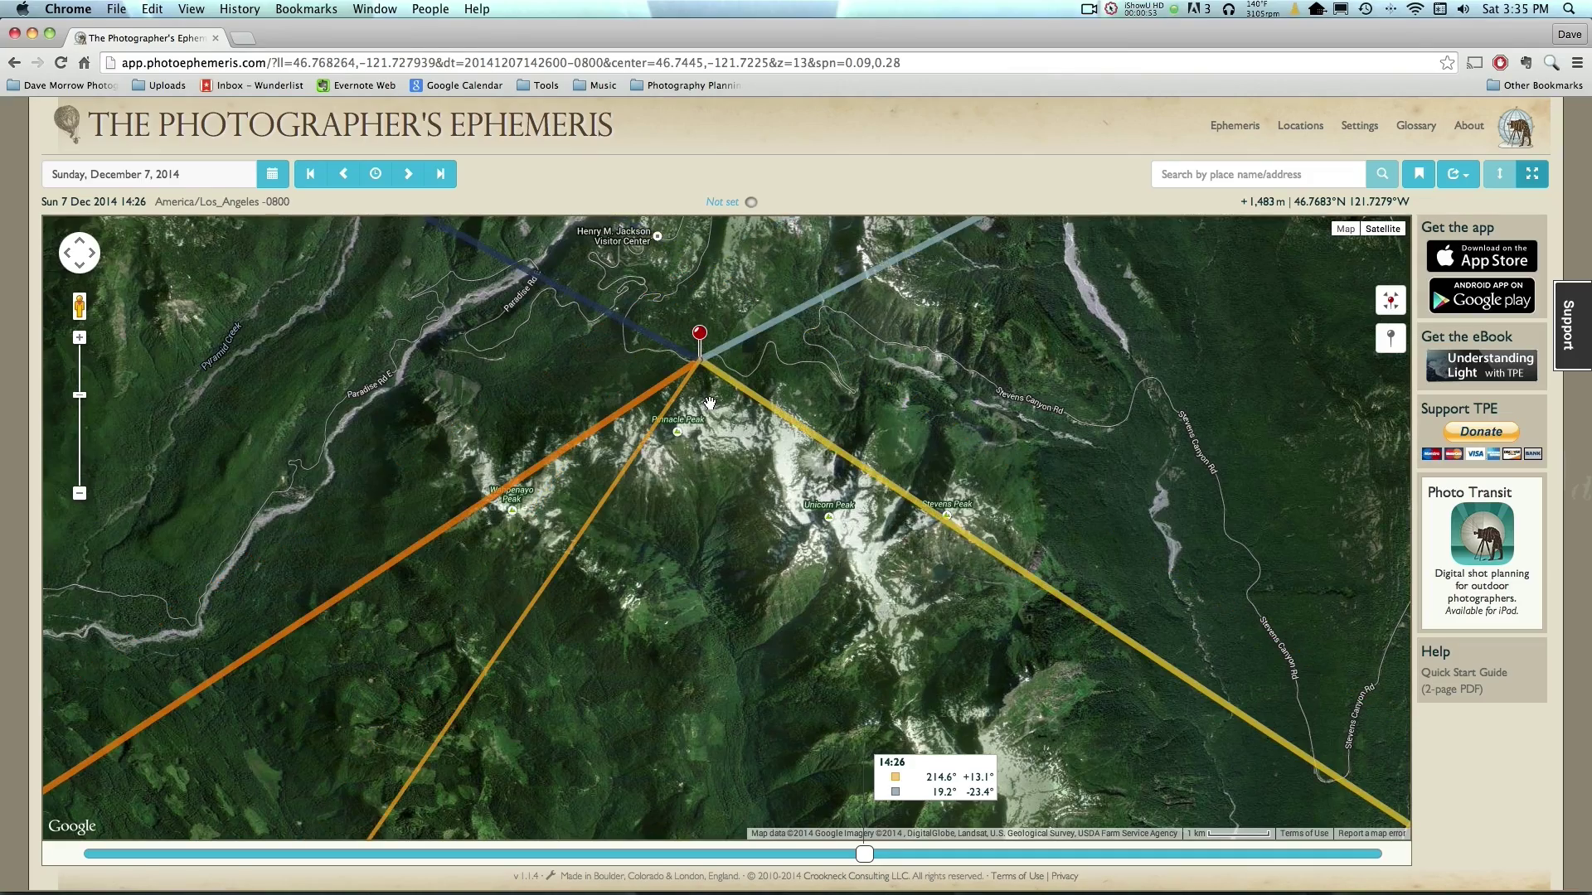
Place the pin precisely on the southern shore of Reflection Lakes beside Stevens Canyon Rd, at 46.7686°N 121.7285°W.
left_click_drag(708, 403, 747, 473)
scroll(747, 473, "up", 3)
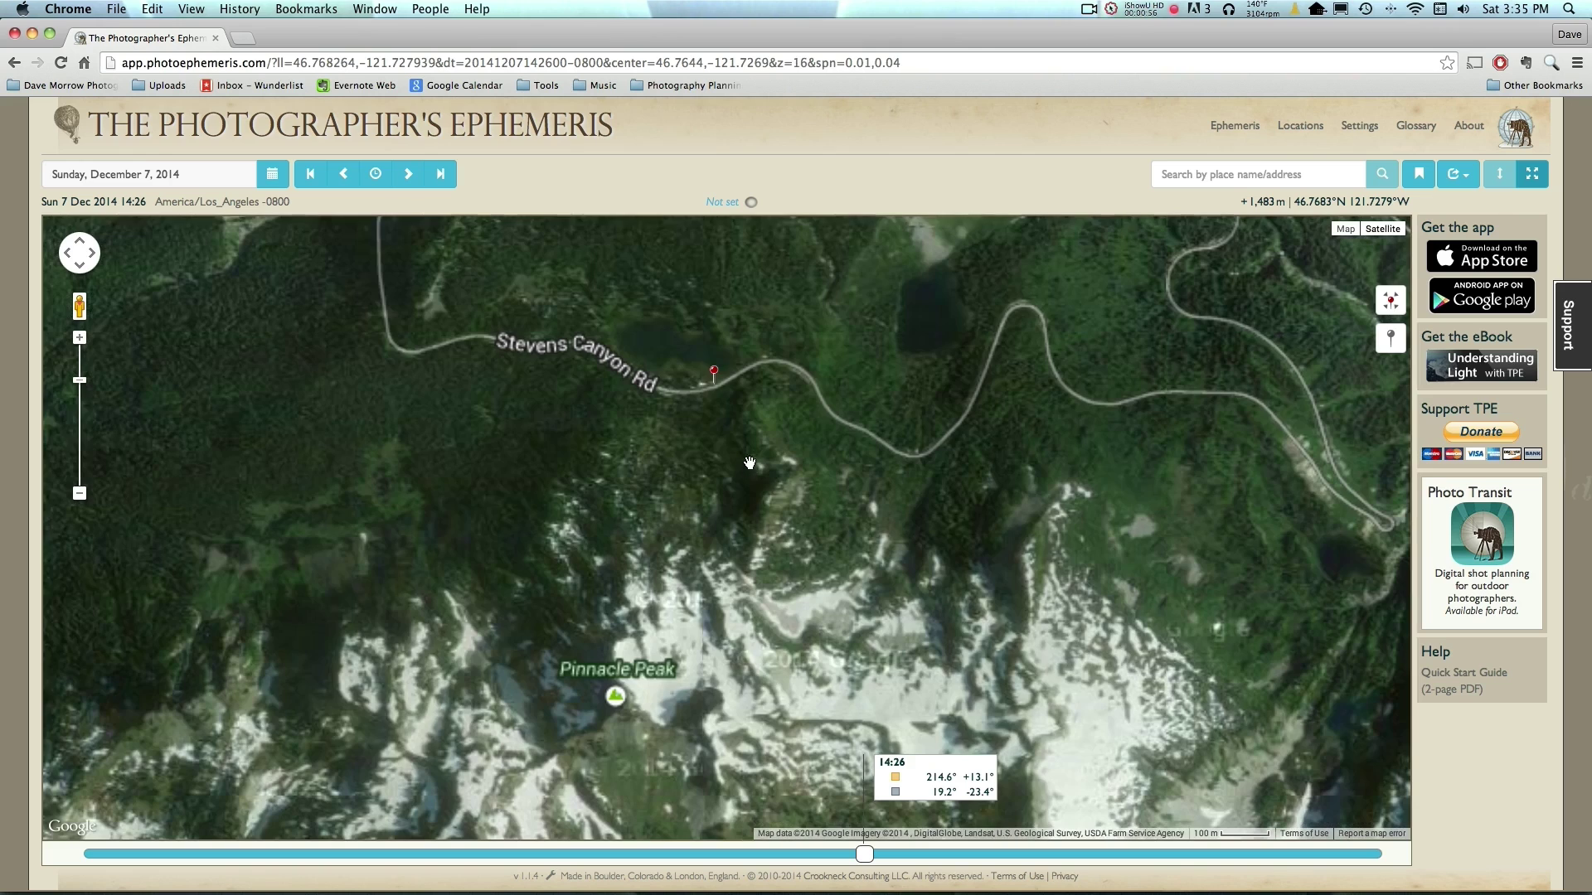
scroll(742, 445, "up", 1)
left_click_drag(795, 582, 752, 529)
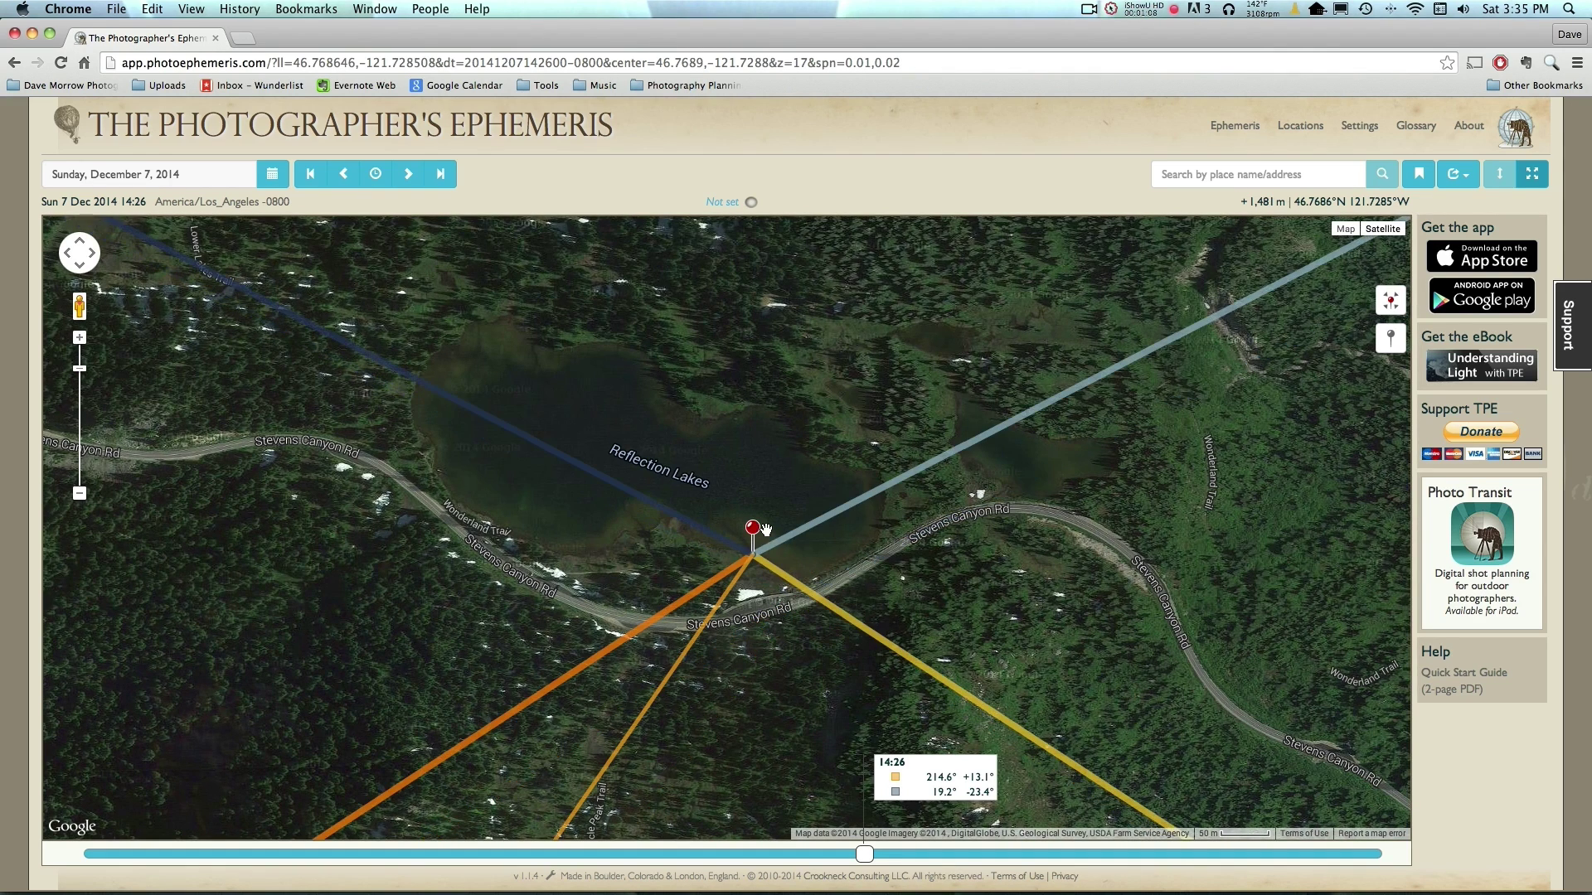
Zoom out to show Mount Rainier's slopes north of the Reflection Lakes pin, and restore the standard layout with the sun and moon altitude chart.
scroll(787, 713, "down", 2)
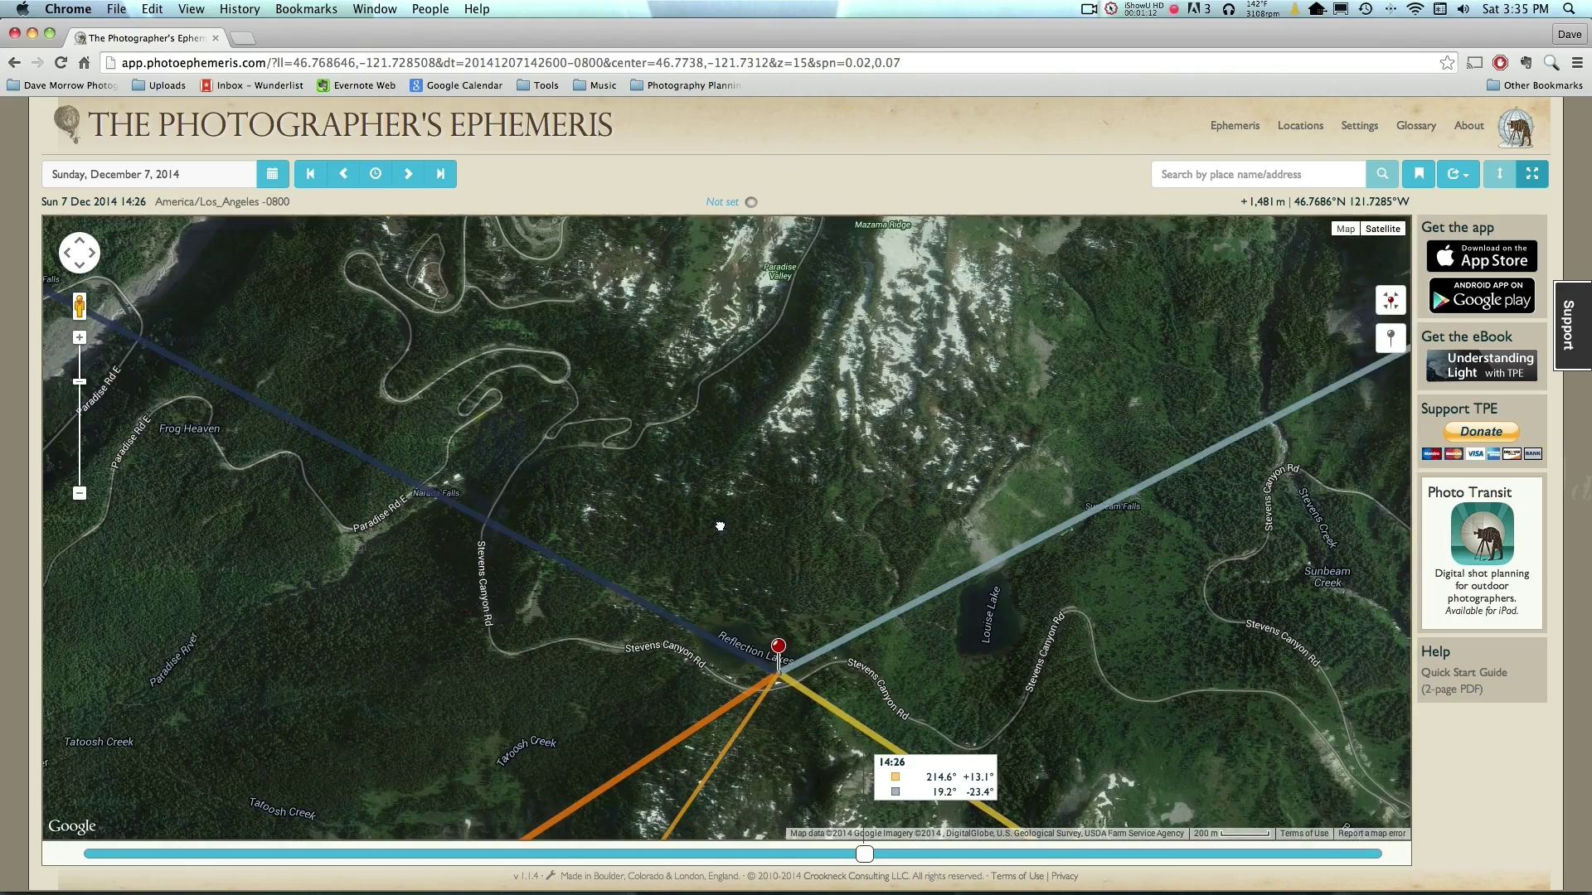
left_click_drag(719, 526, 642, 313)
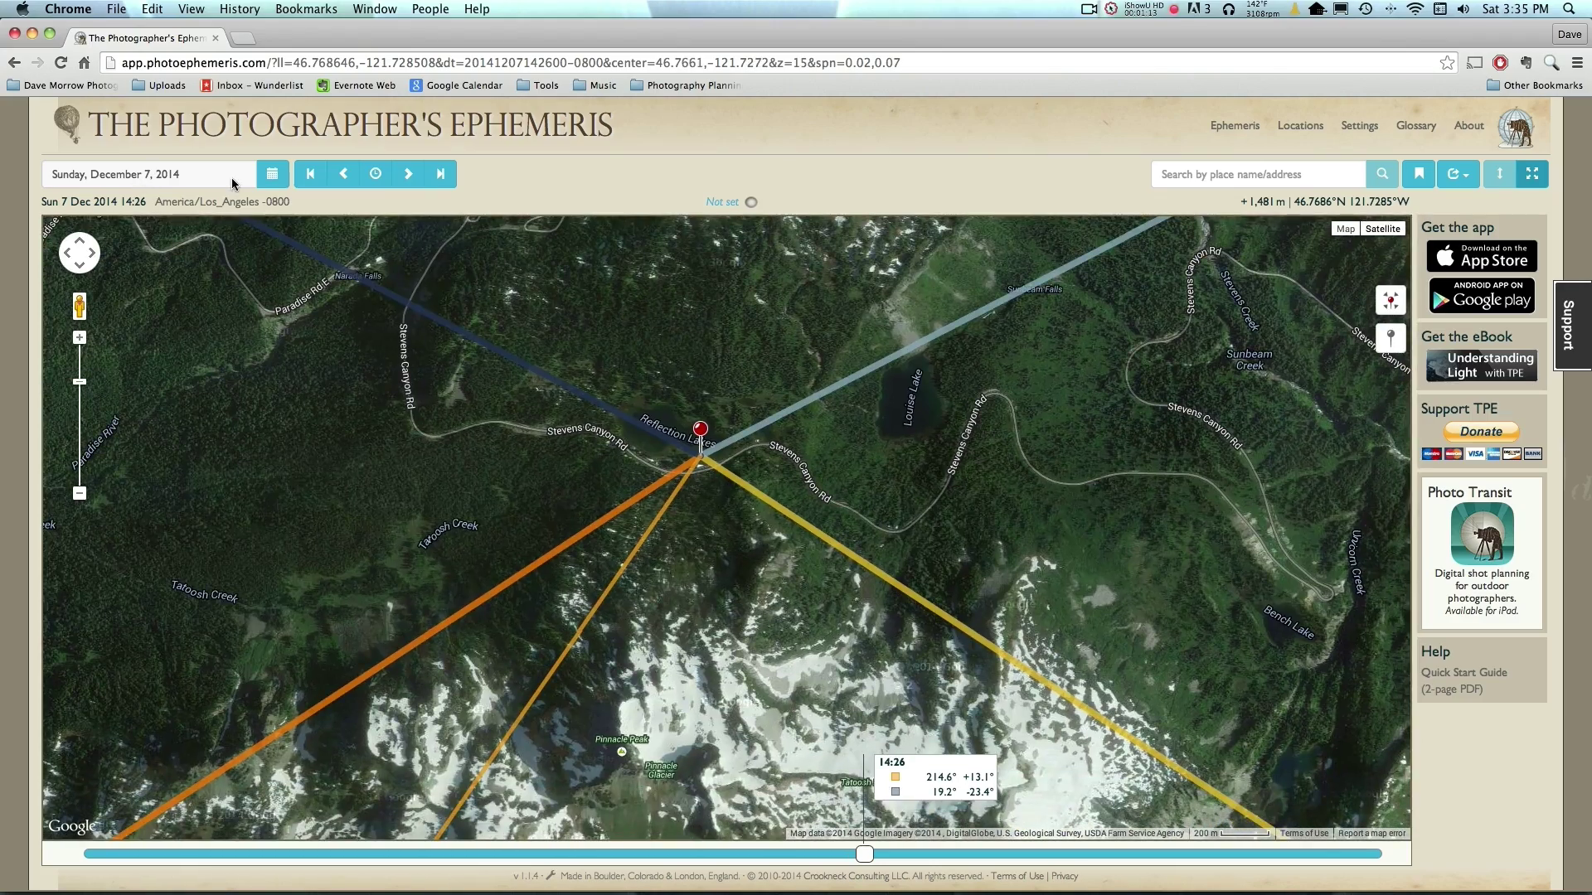
left_click_drag(650, 318, 721, 395)
scroll(721, 395, "down", 1)
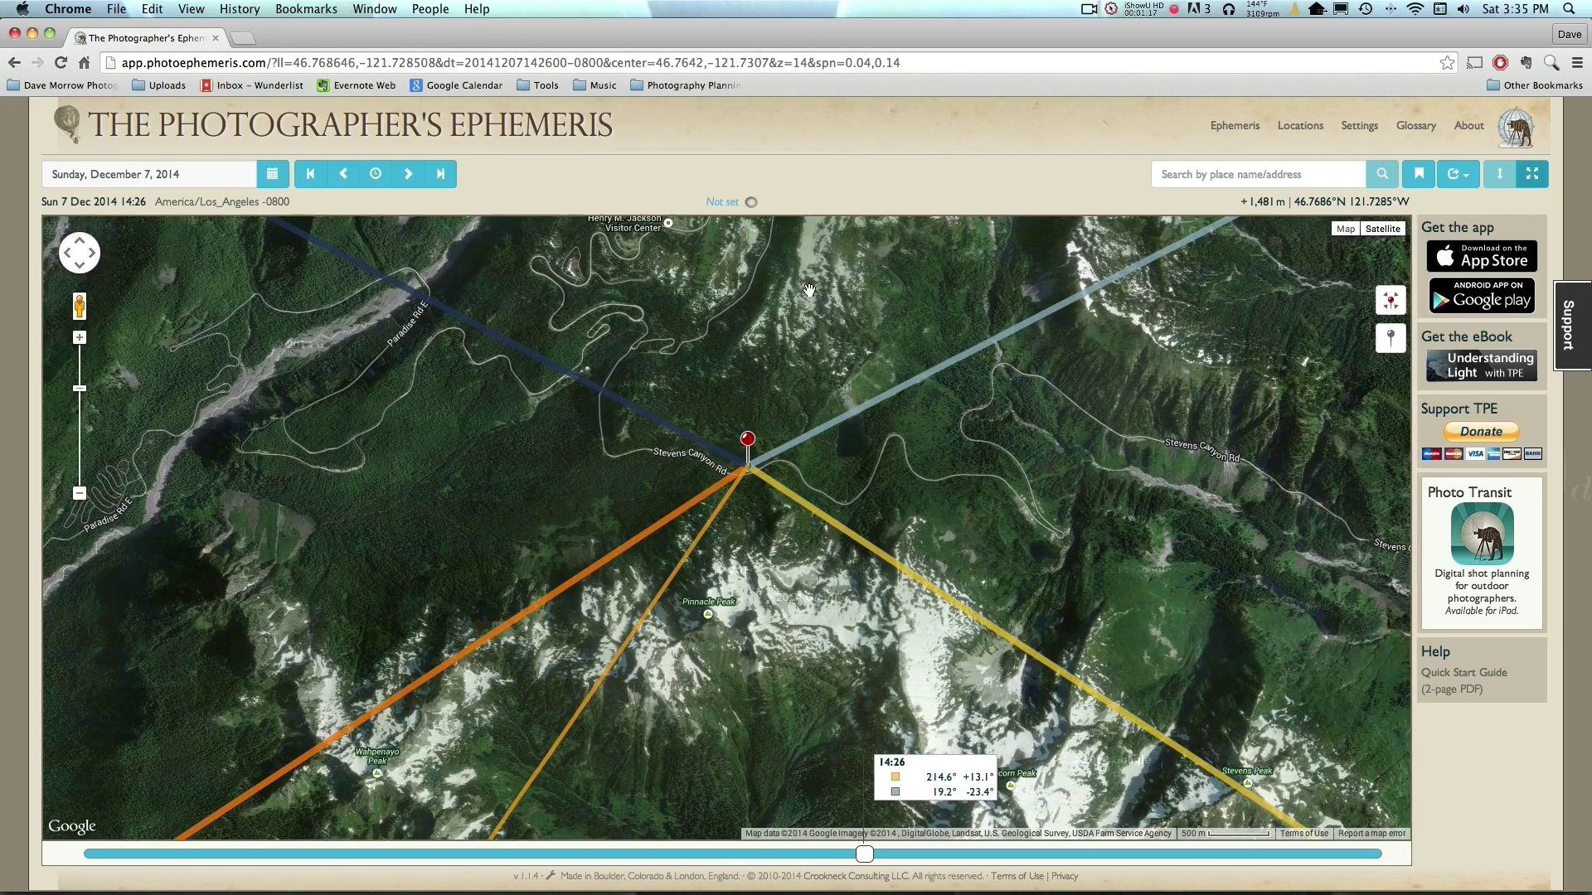
left_click_drag(808, 290, 801, 390)
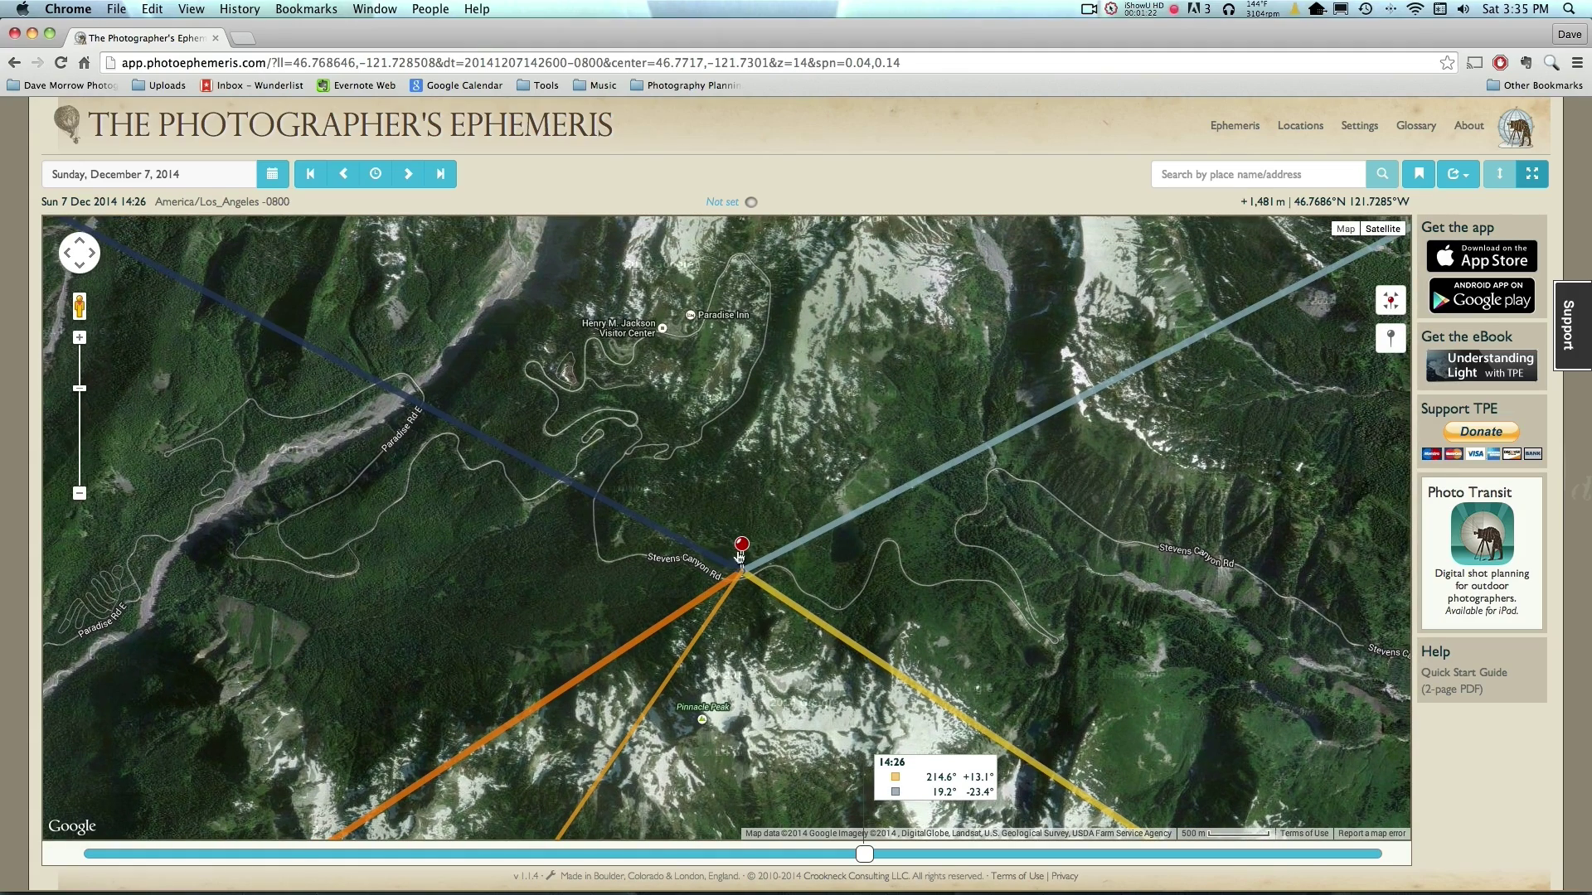
scroll(728, 493, "down", 1)
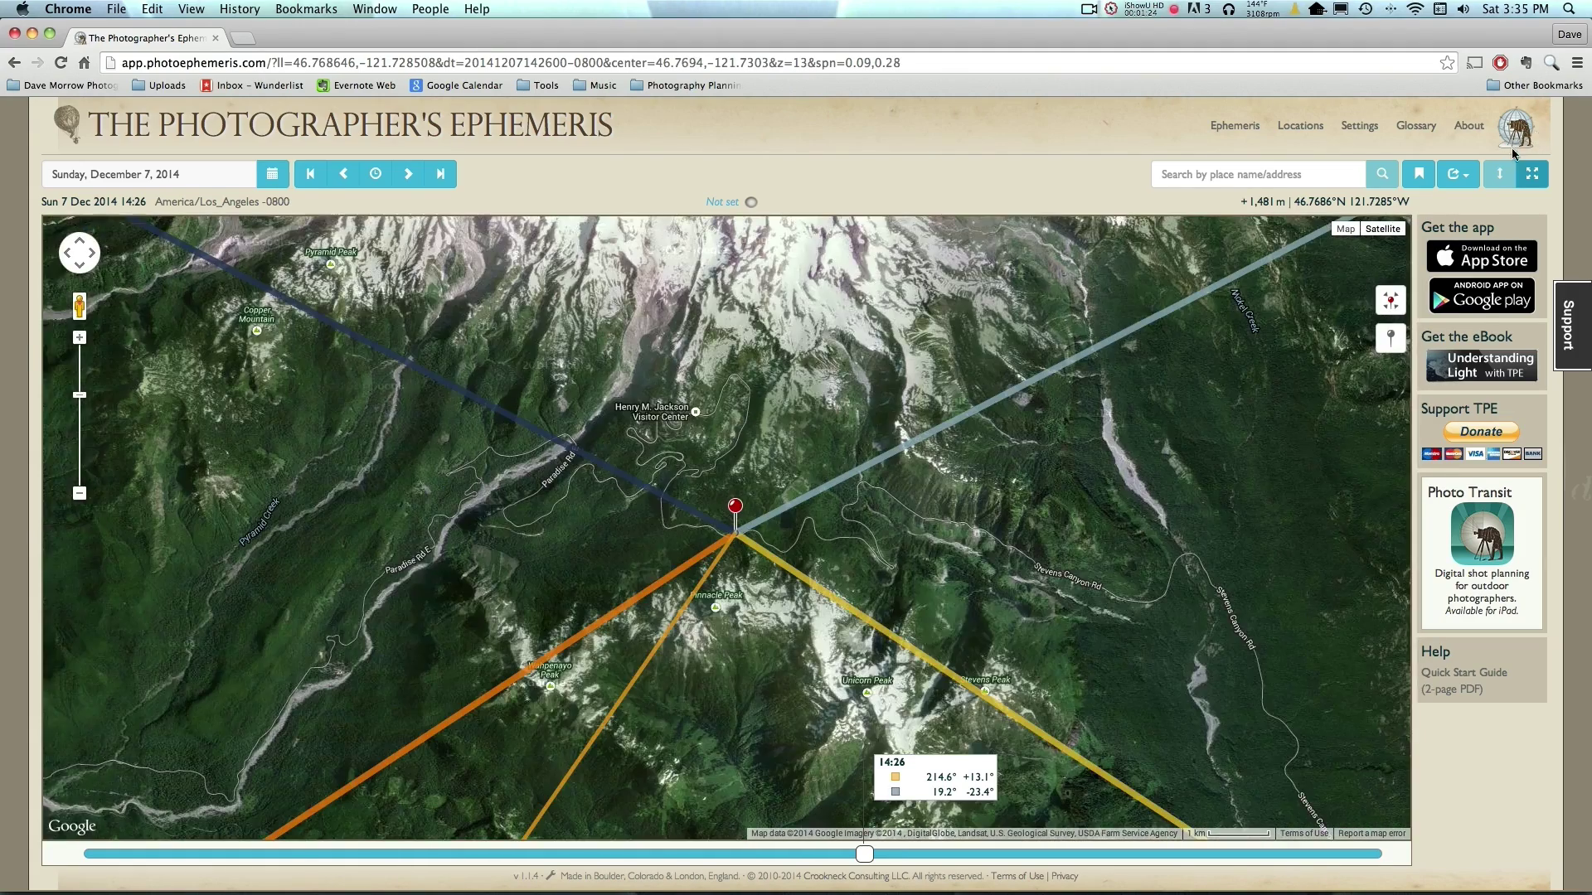
left_click(1498, 174)
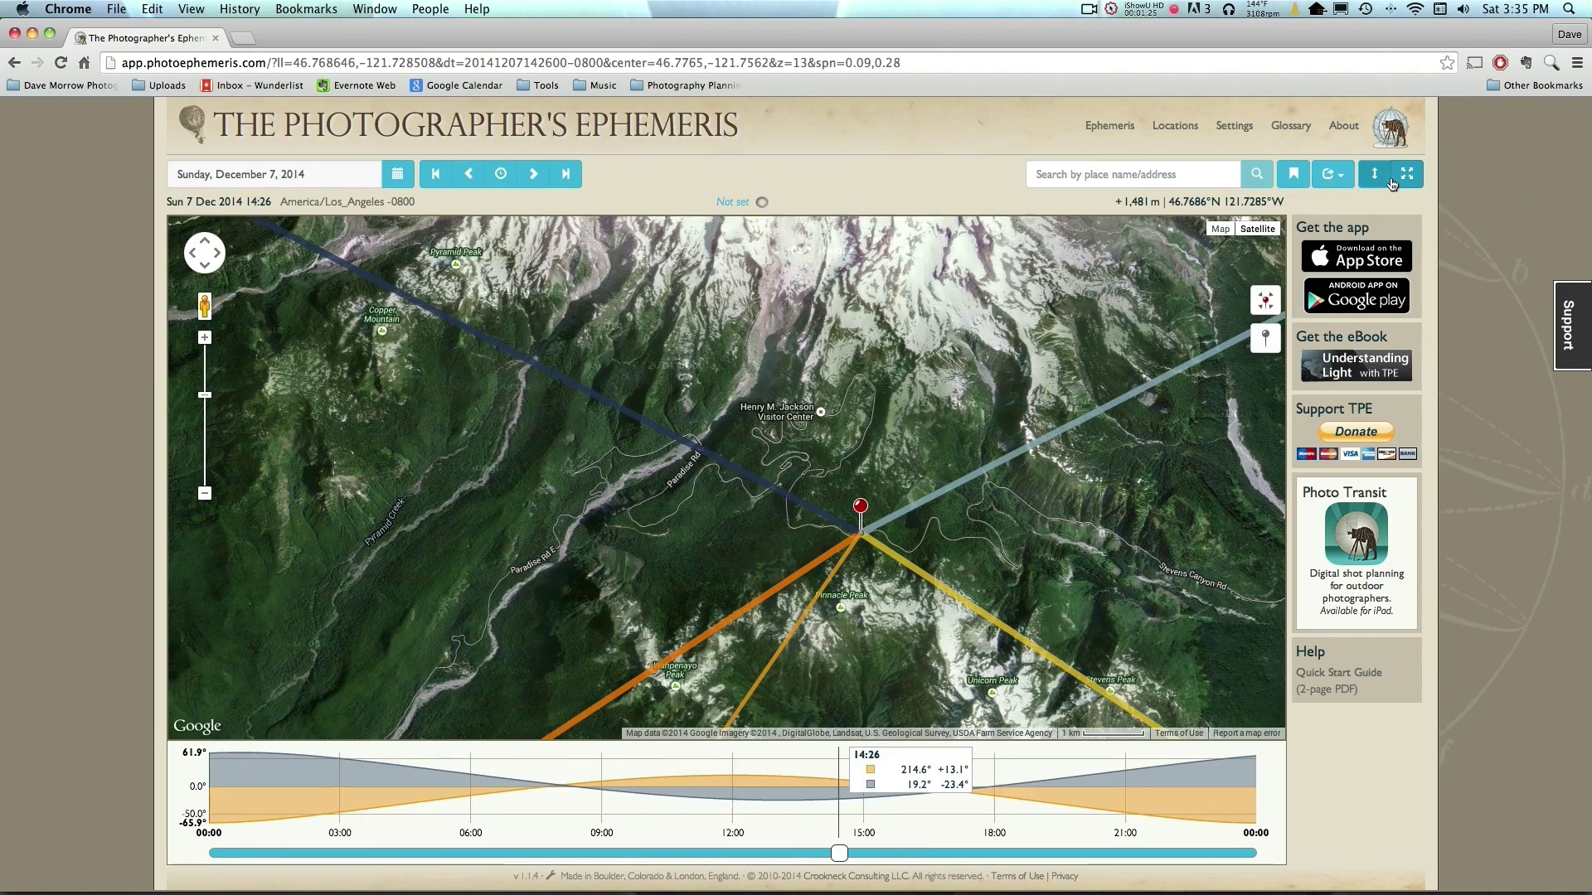
Show the row of sunrise, sunset, moonrise, moonset and twilight times between the map and the altitude chart.
left_click(1383, 174)
left_click(1532, 174)
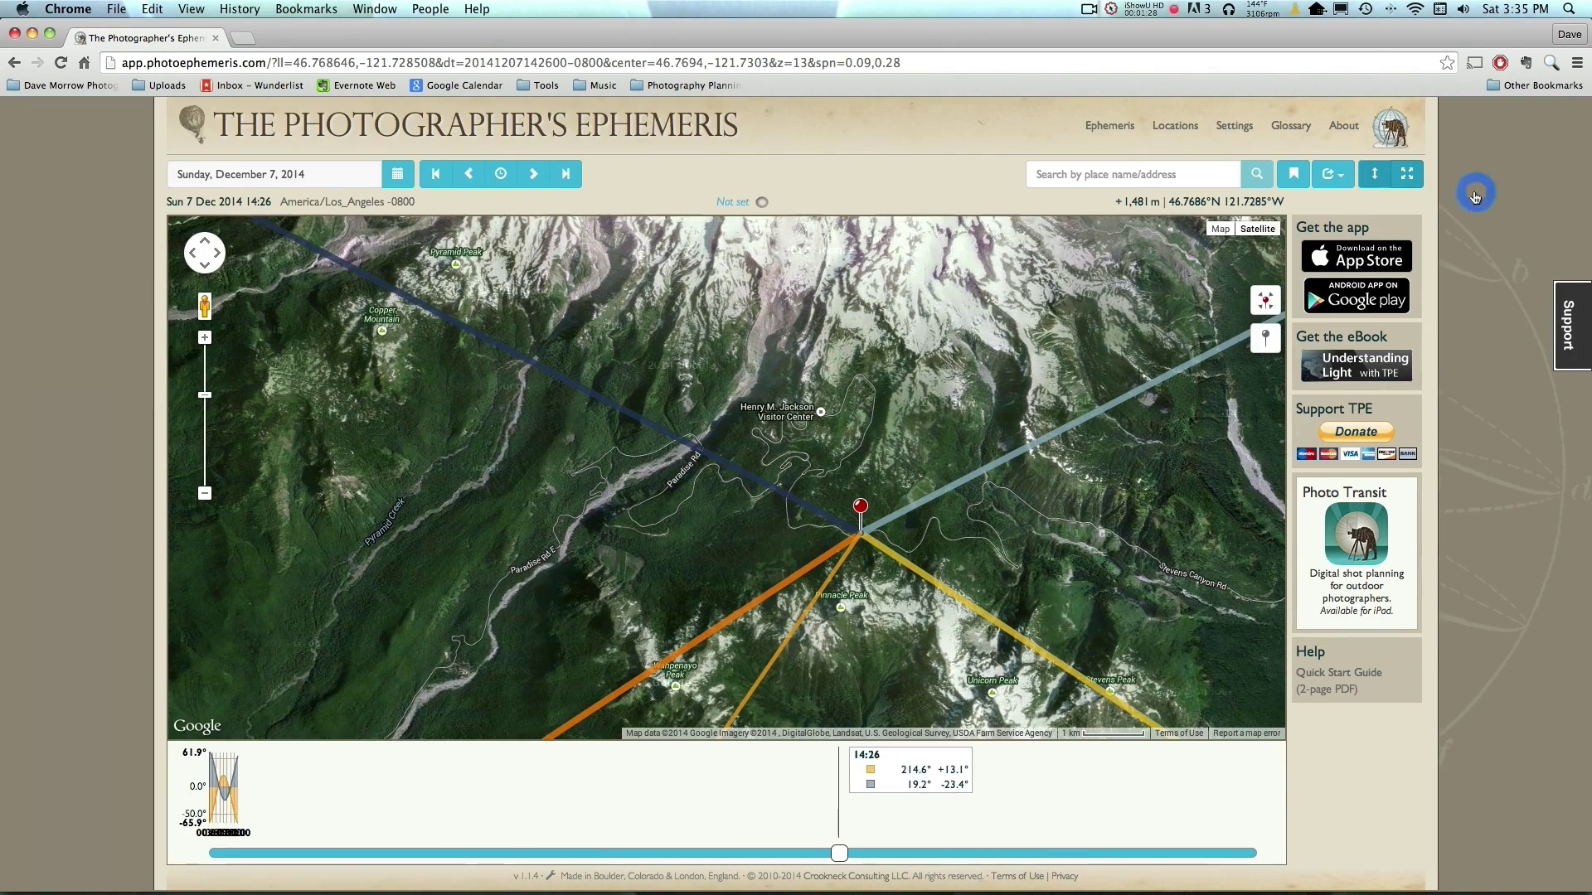
left_click(1375, 177)
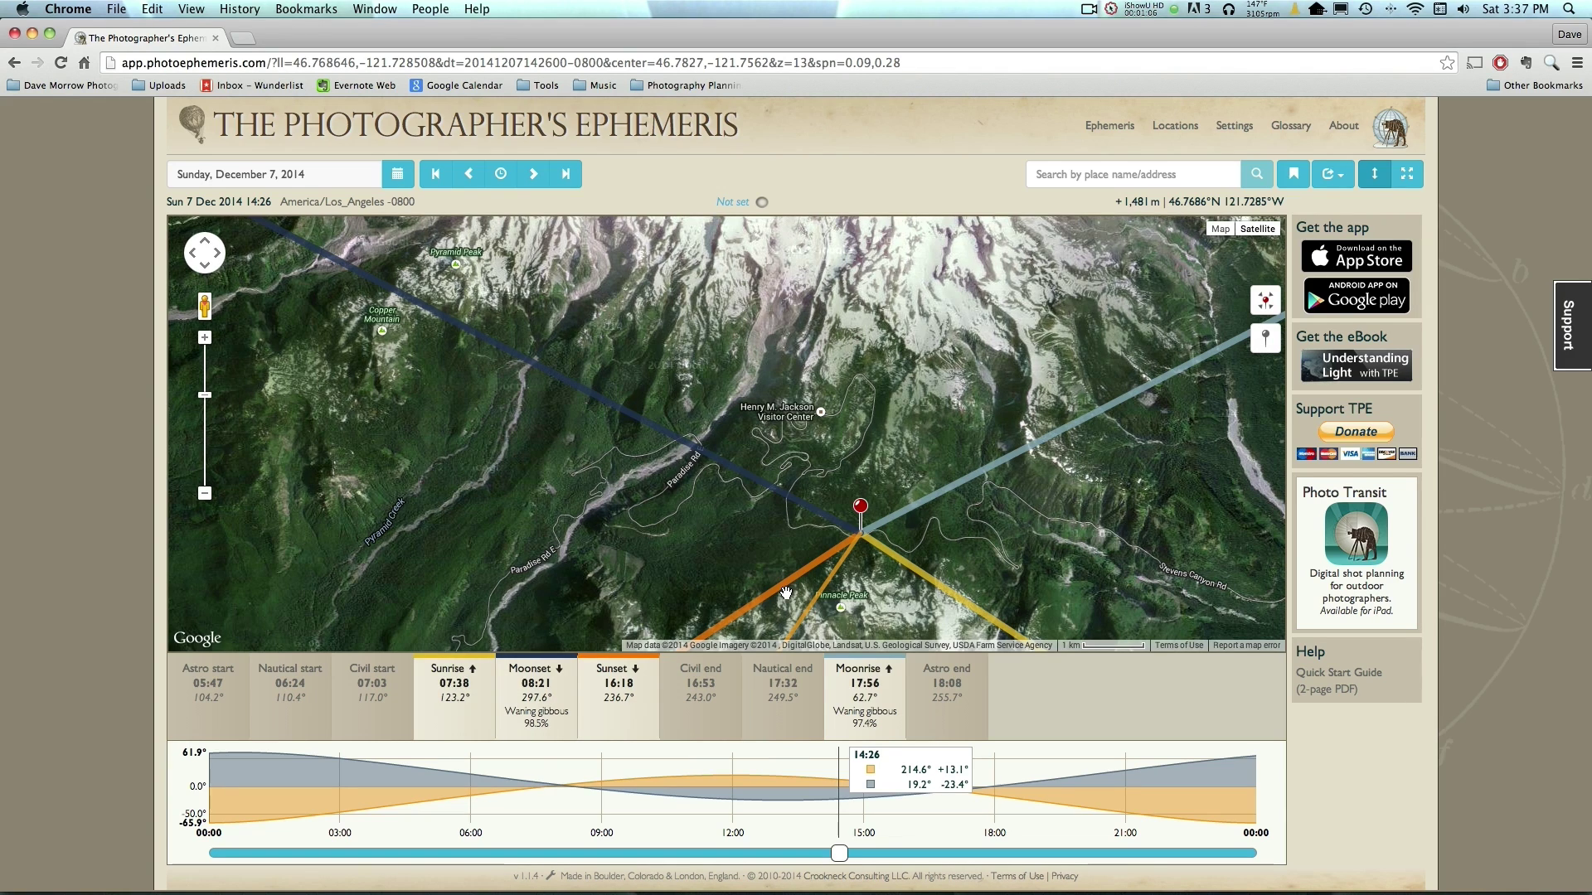
Jump the time to sunrise on December 7 and inspect the sunrise and sunset directions over the peaks south of Reflection Lakes.
left_click(450, 705)
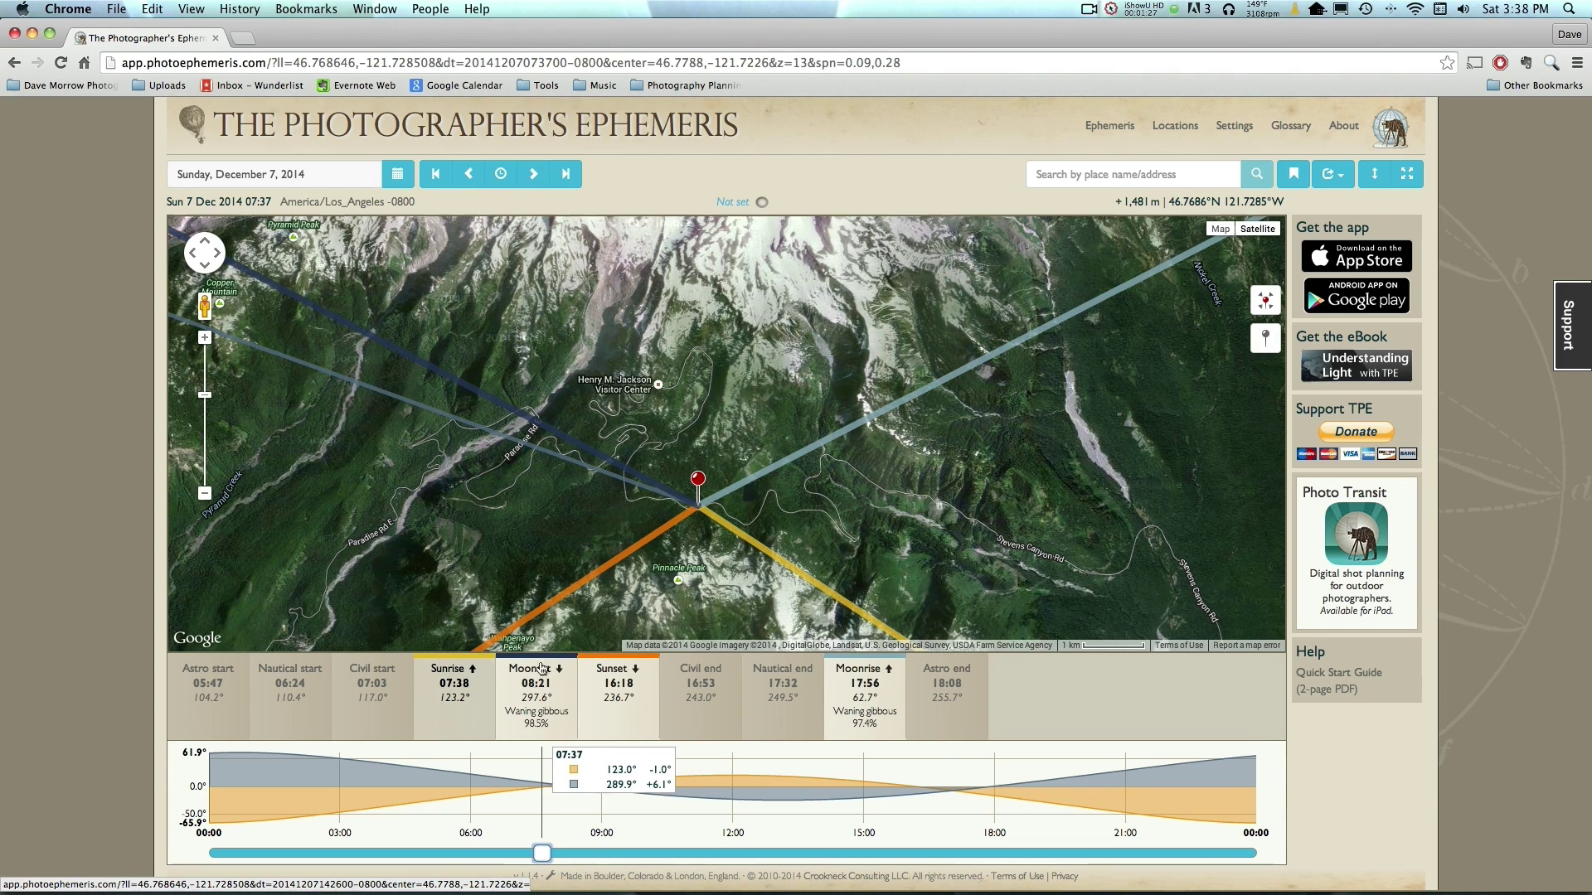
left_click_drag(759, 468, 765, 363)
left_click_drag(872, 454, 841, 445)
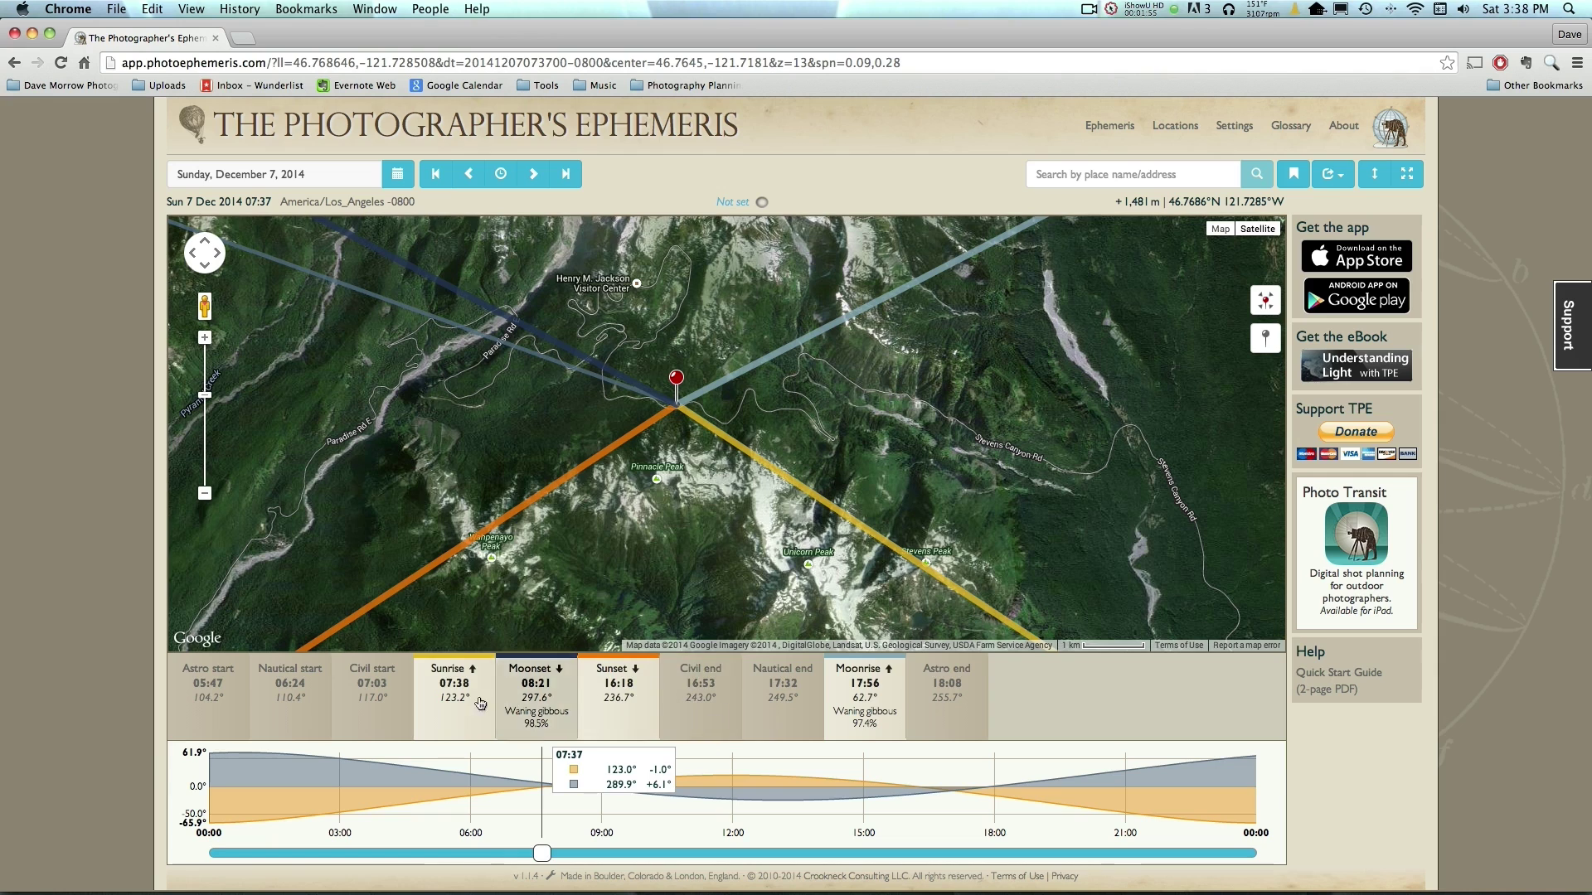
left_click_drag(676, 466, 675, 503)
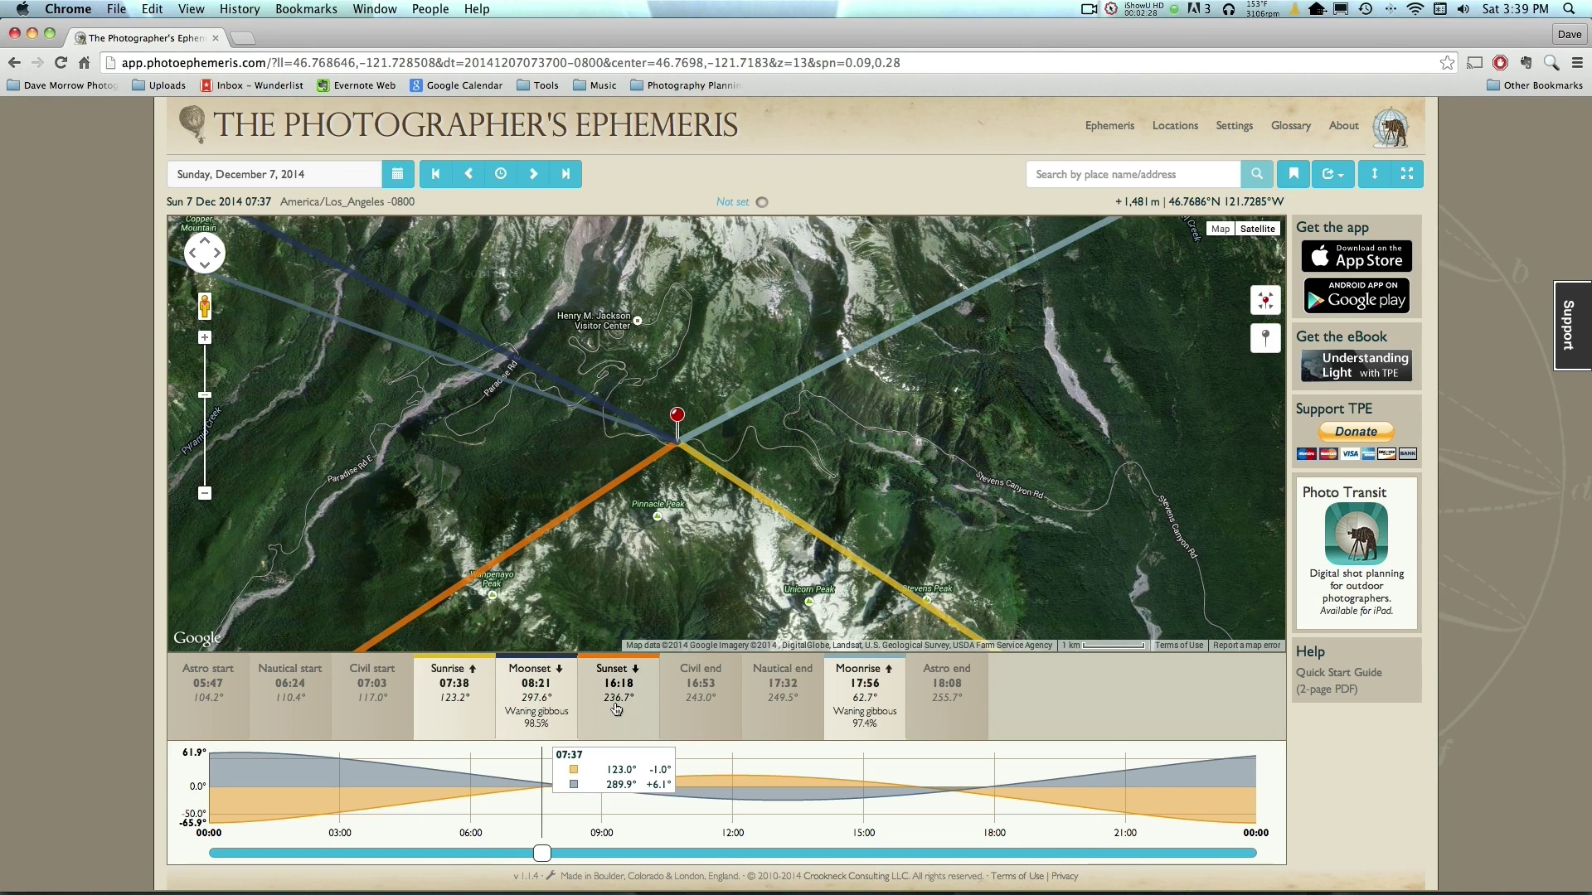
Shift the time around sunrise through 07:58, 07:31 and 08:39 to examine the sun's changing direction and altitude.
mouse_move(541, 853)
left_mouse_down()
mouse_move(602, 848)
mouse_move(537, 848)
mouse_move(561, 840)
left_mouse_up()
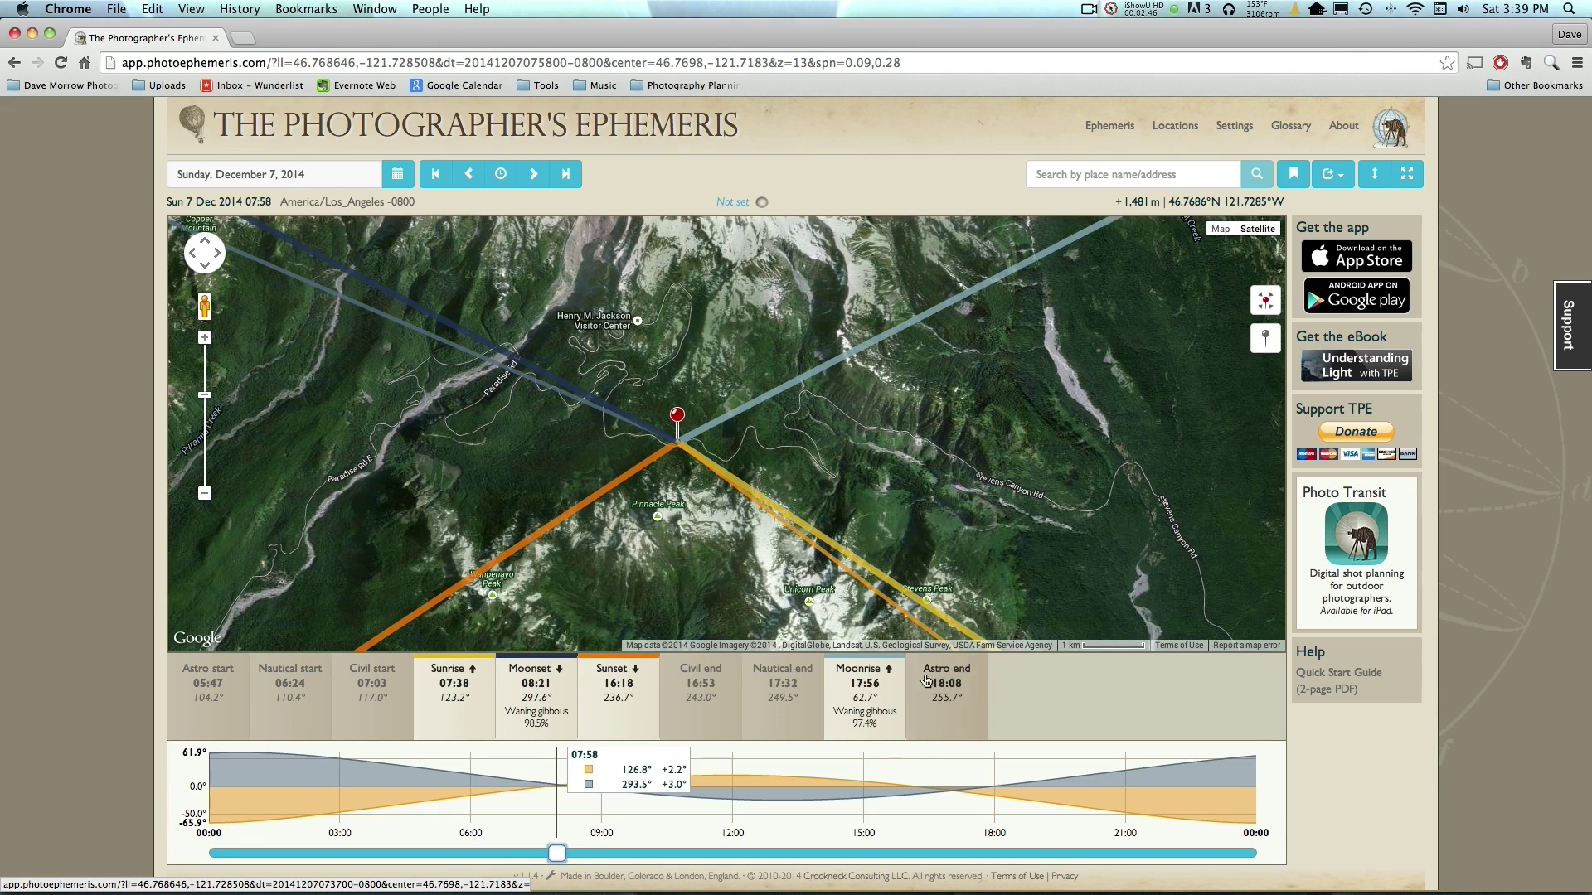
left_click_drag(556, 853, 537, 853)
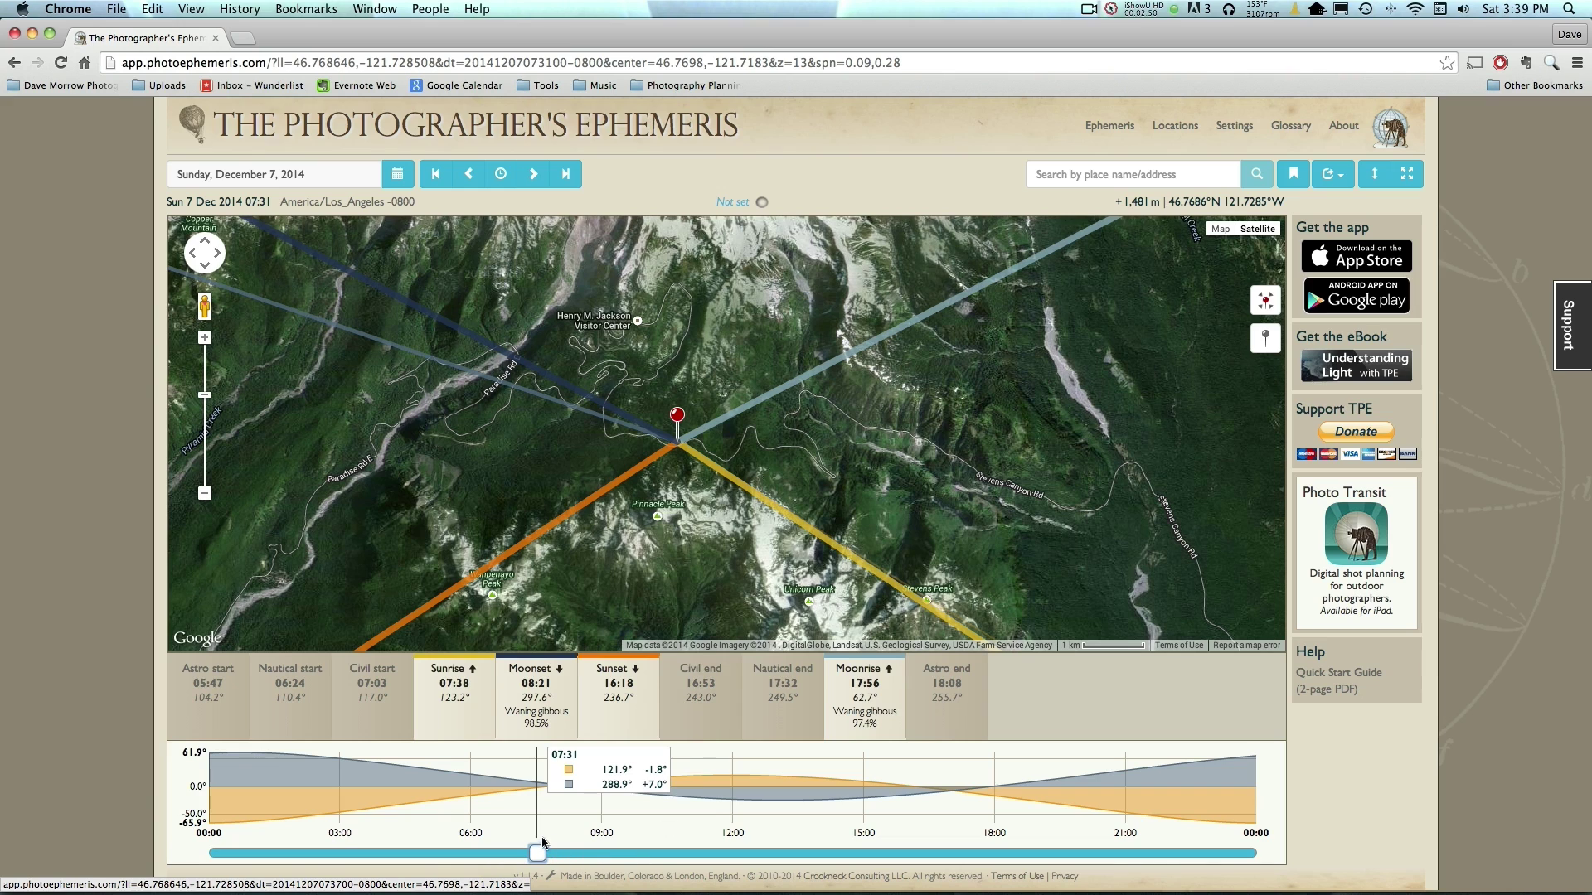
left_click_drag(537, 853, 586, 853)
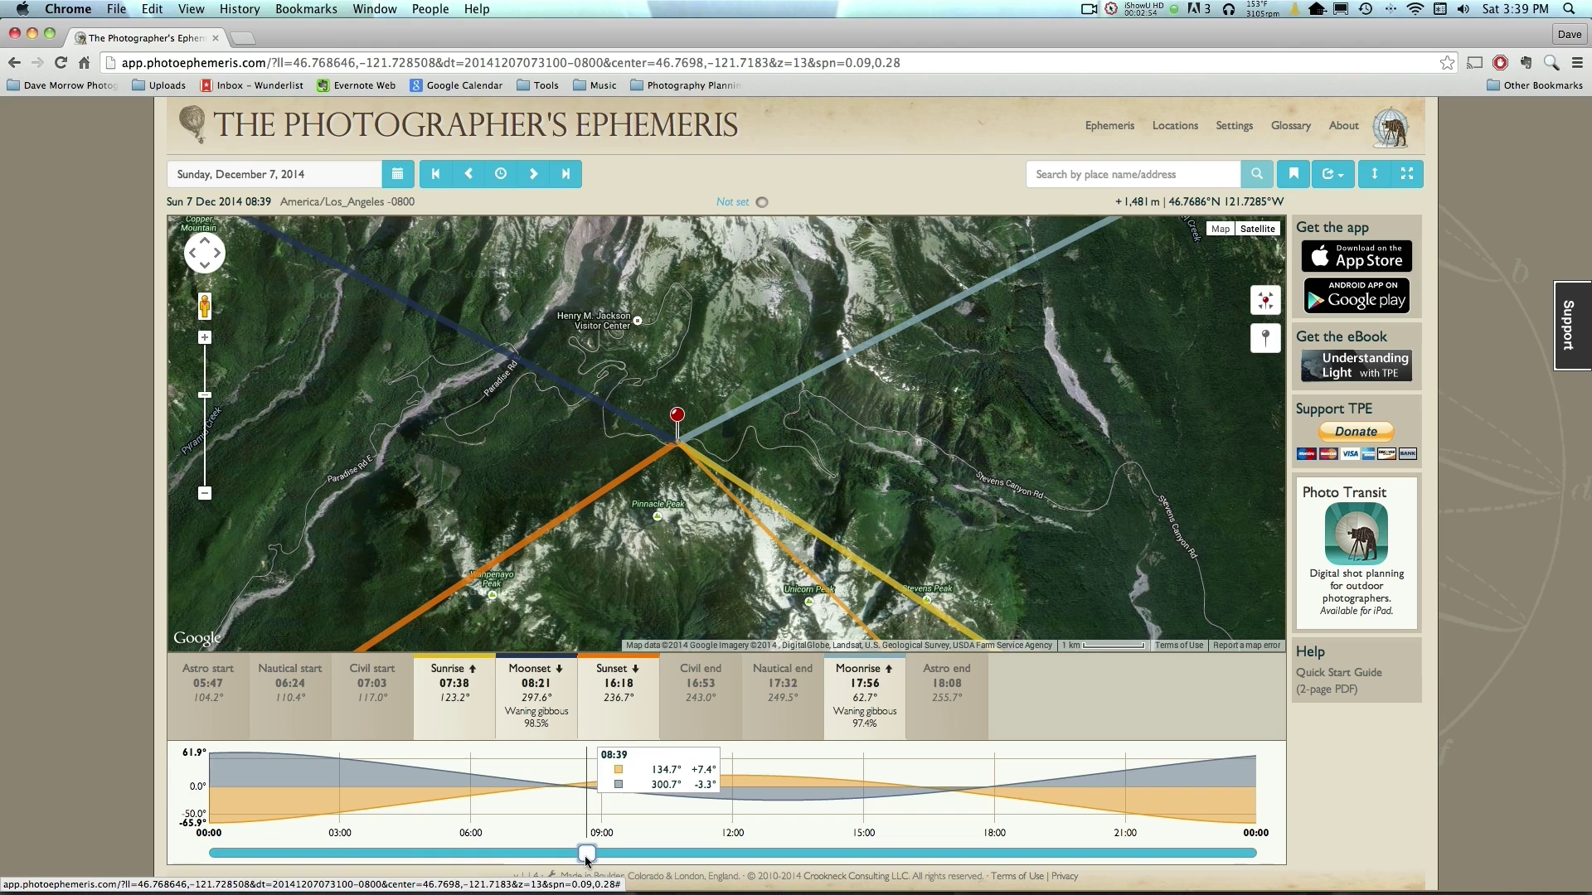
double_click(604, 754)
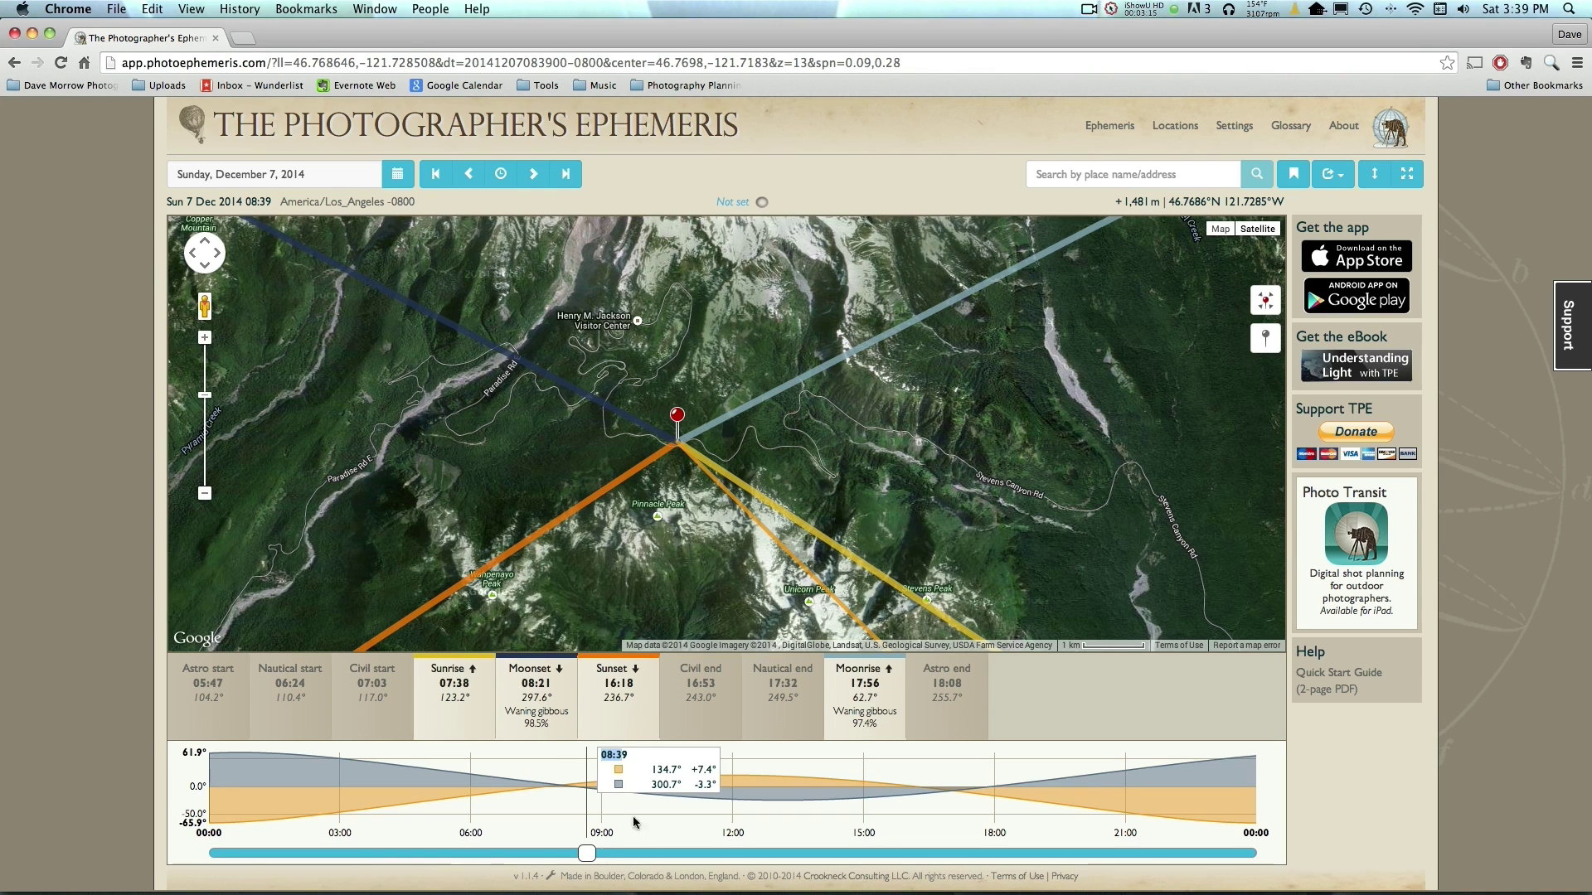
left_click(706, 786)
Advance the time through 09:23, 12:09, 12:30 and 13:36 to 16:17 to follow the sun's direction and altitude until sunset.
left_click_drag(586, 854, 620, 855)
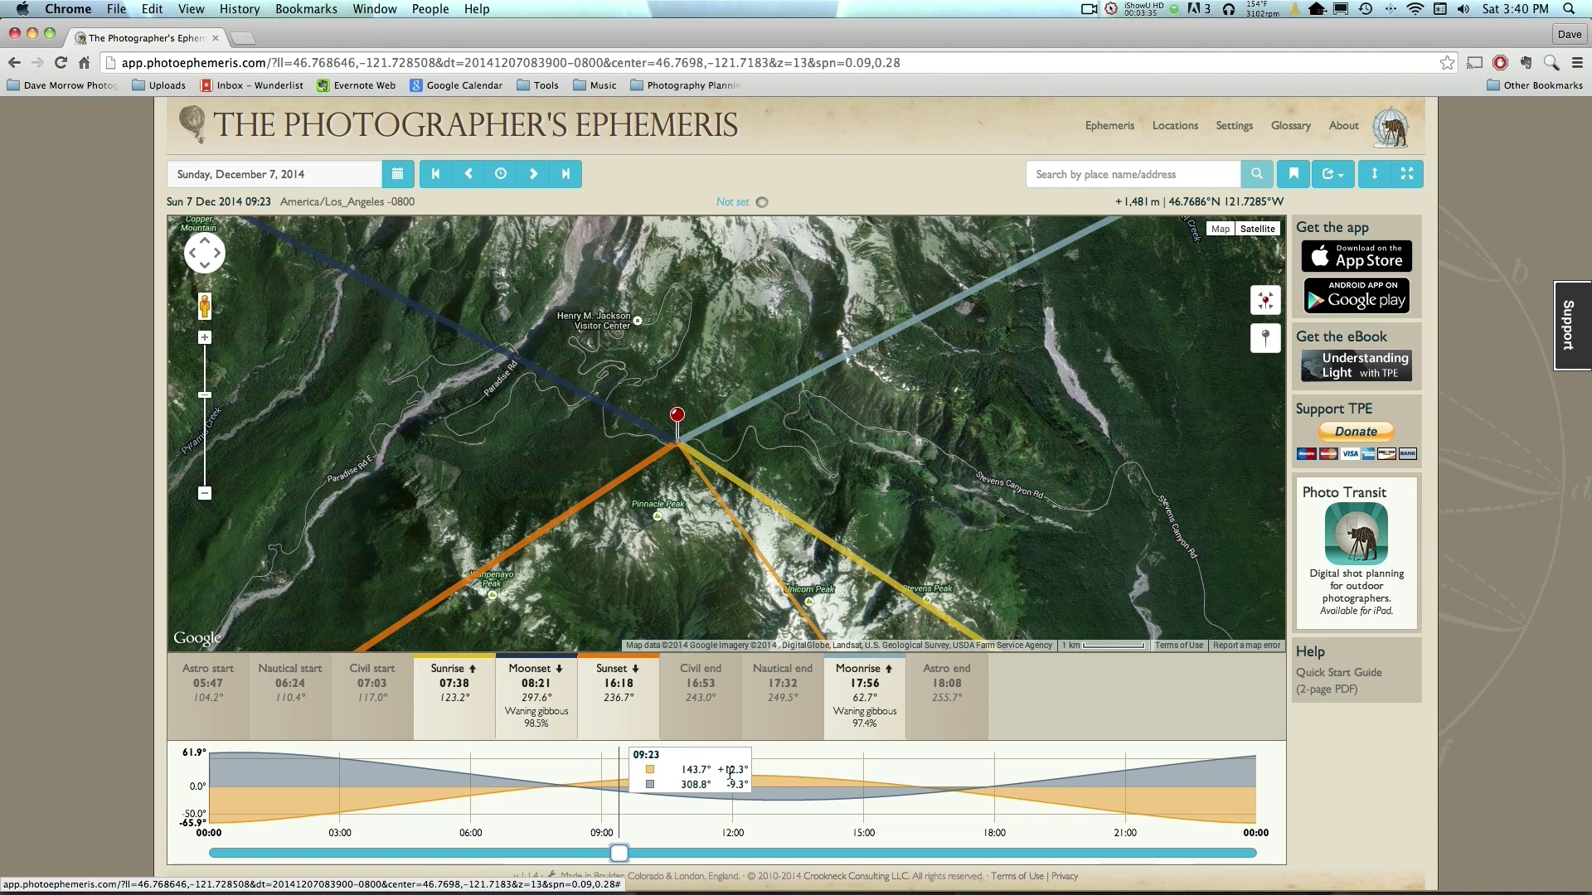
left_click_drag(620, 855, 739, 851)
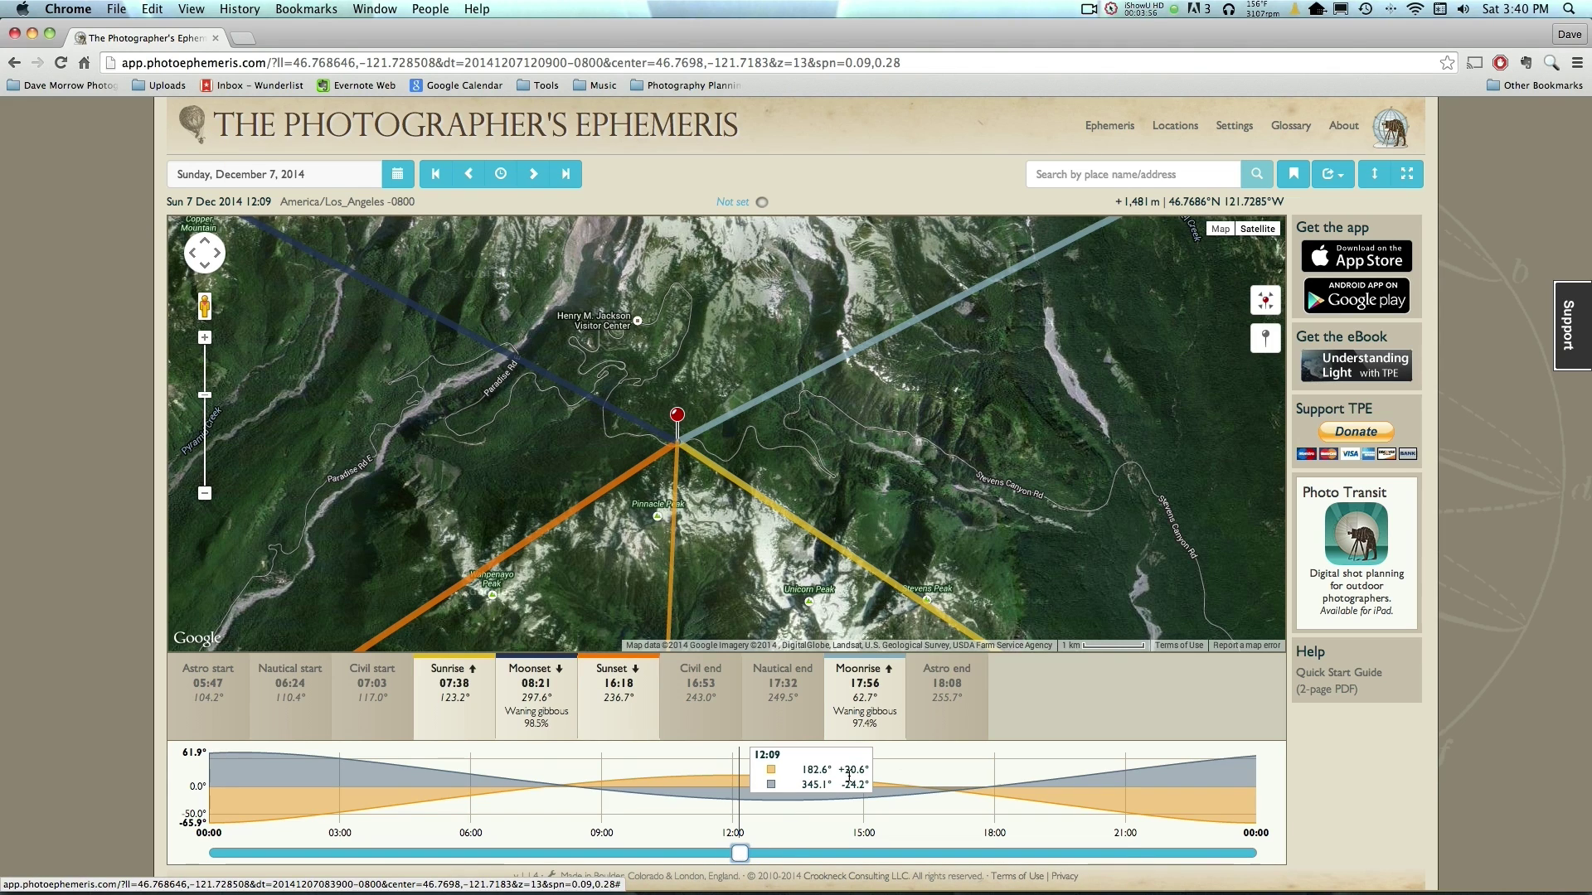
left_click_drag(734, 859, 753, 857)
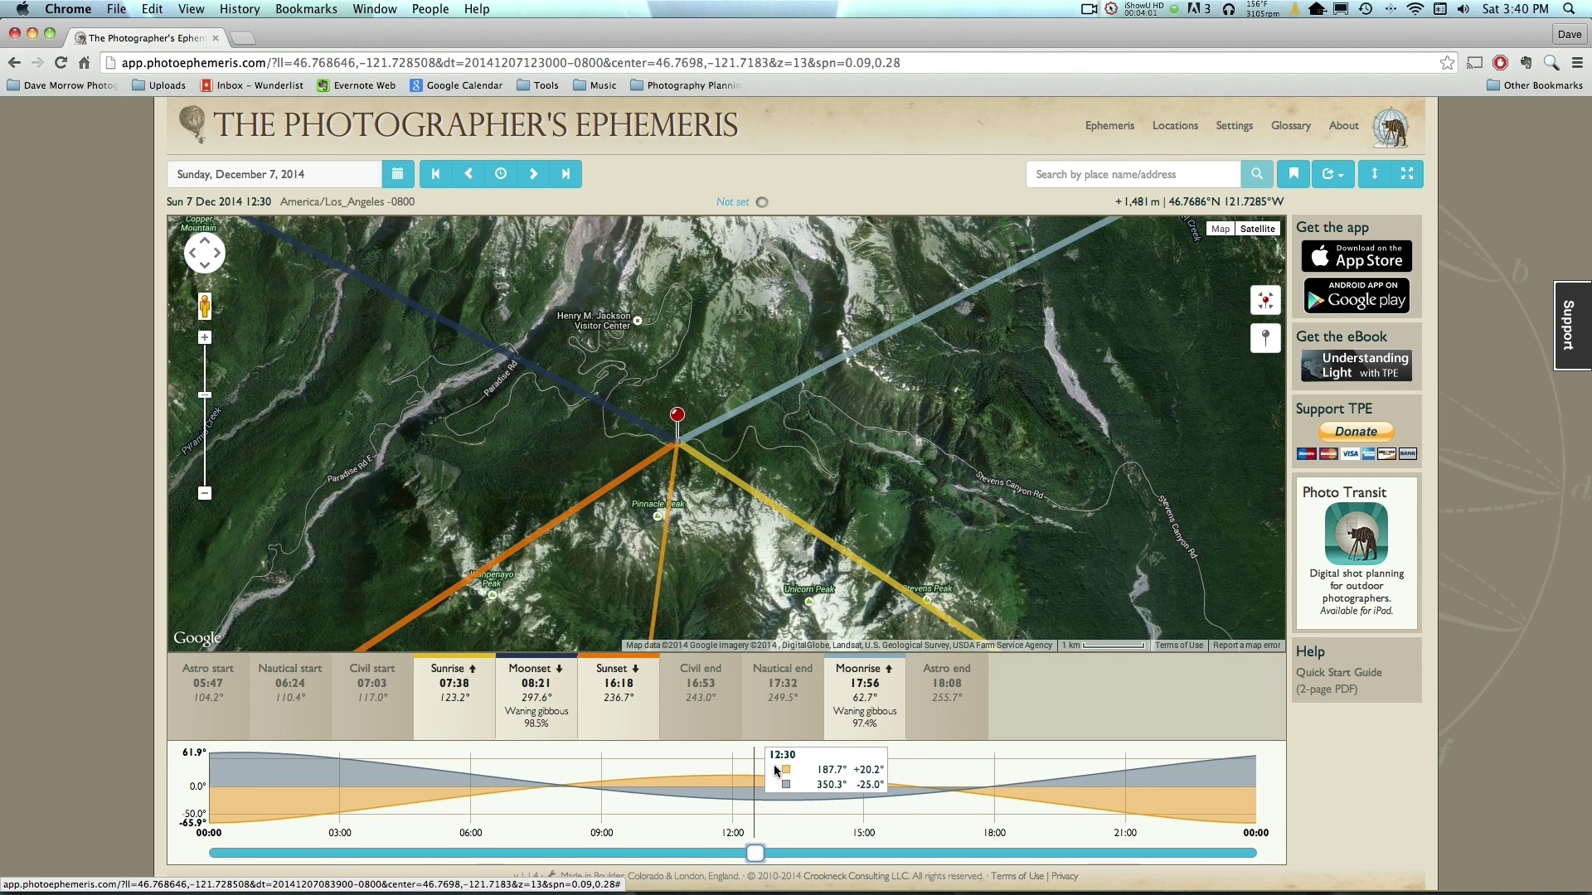
left_click_drag(753, 859, 804, 853)
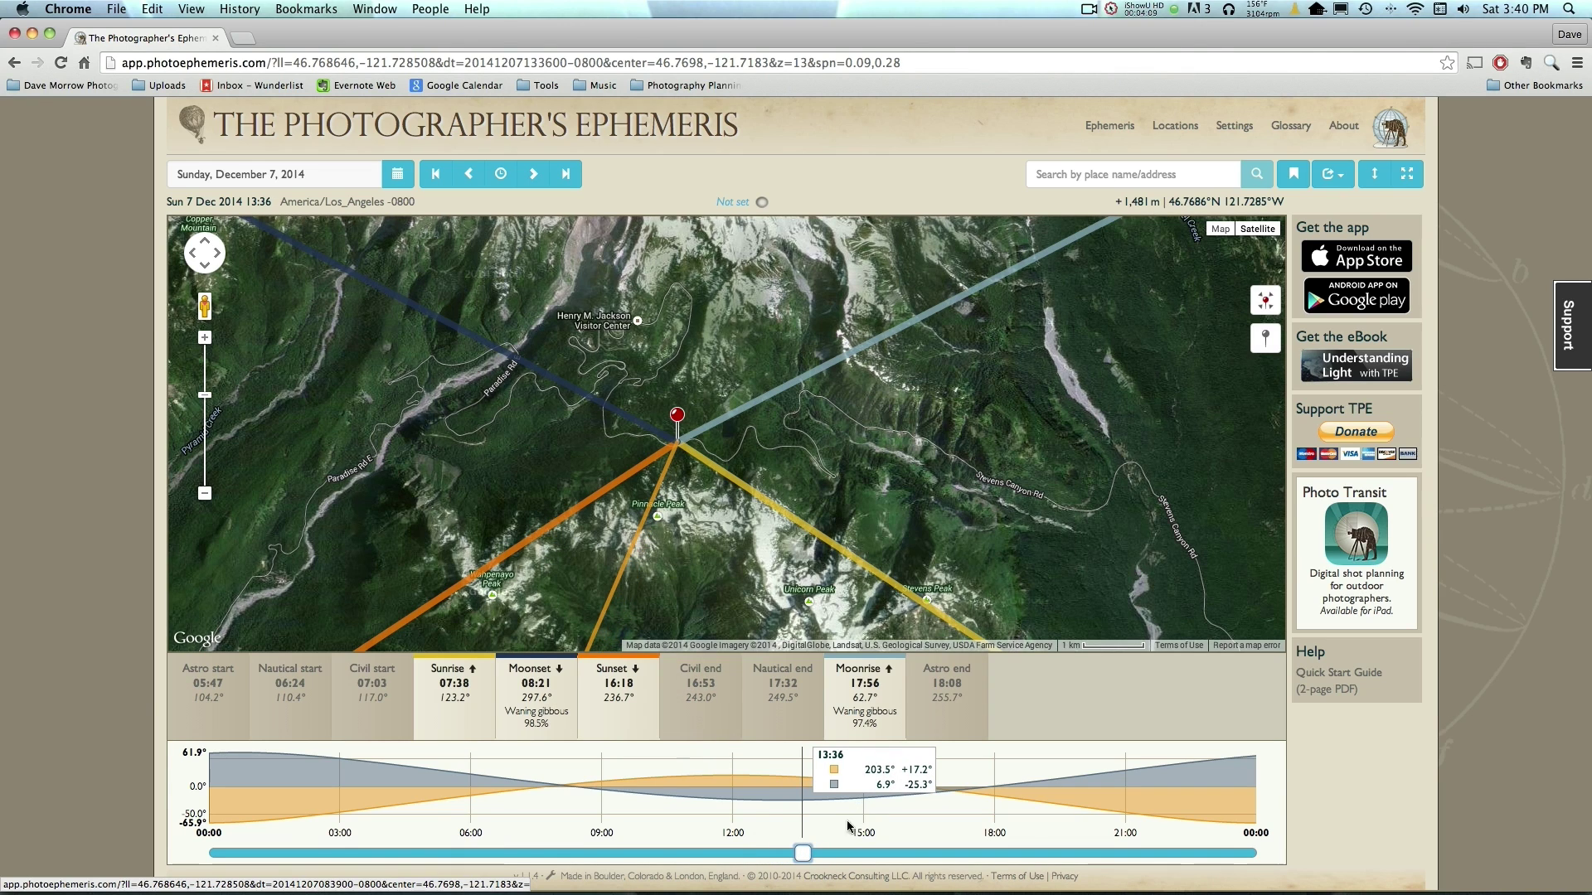
left_click_drag(802, 854, 927, 831)
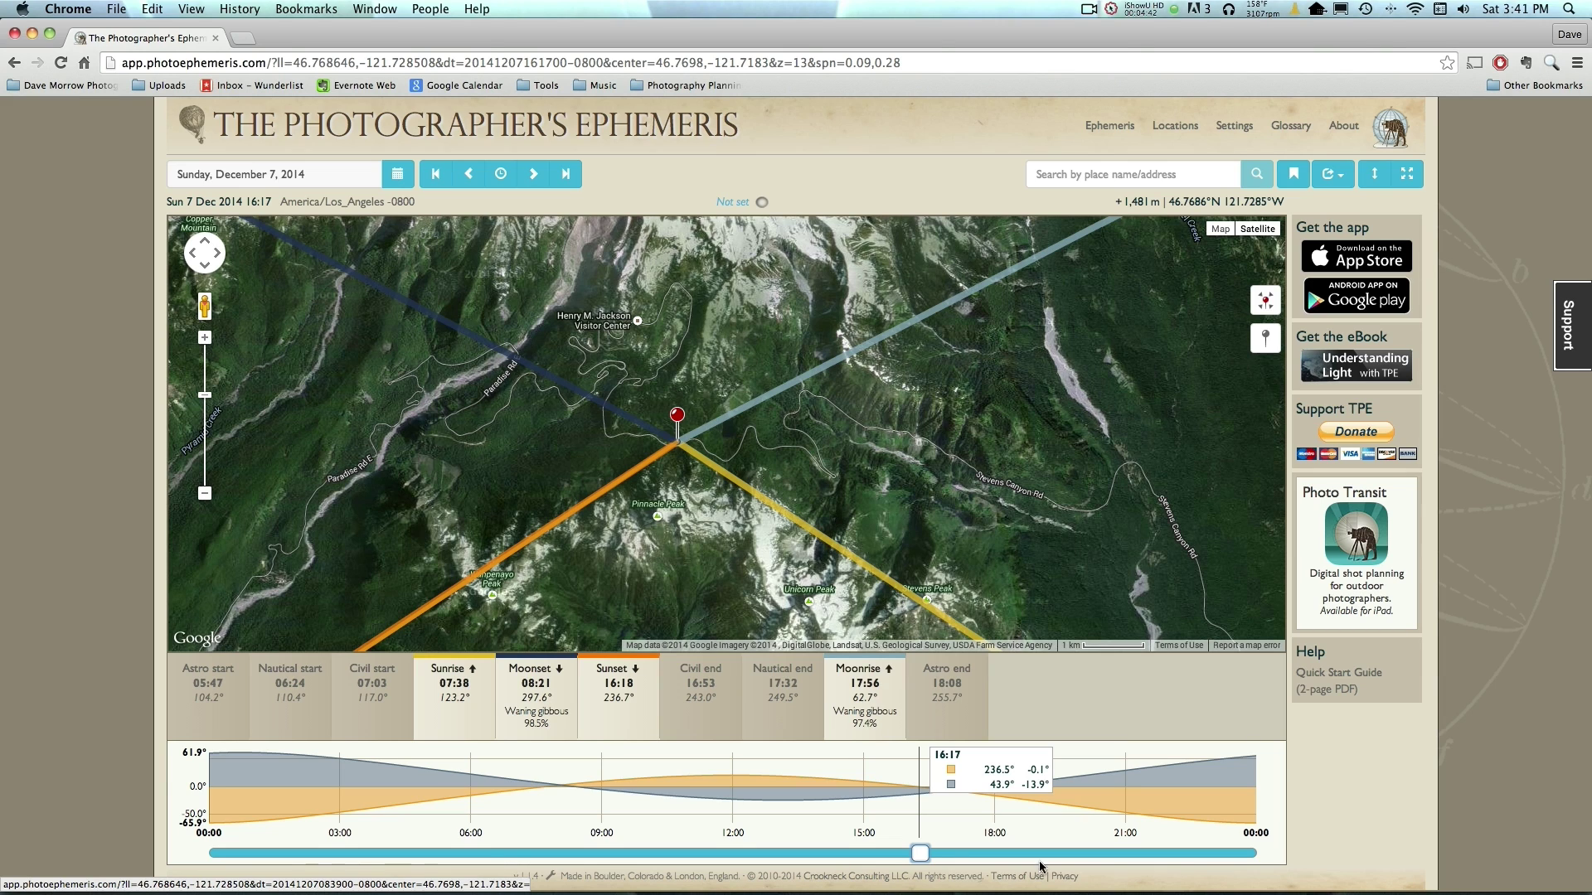
Advance the time through 17:06, 17:52 and 18:01 to 18:19 and check the moon's direction and apparent altitude around moonrise.
left_click_drag(920, 853, 957, 848)
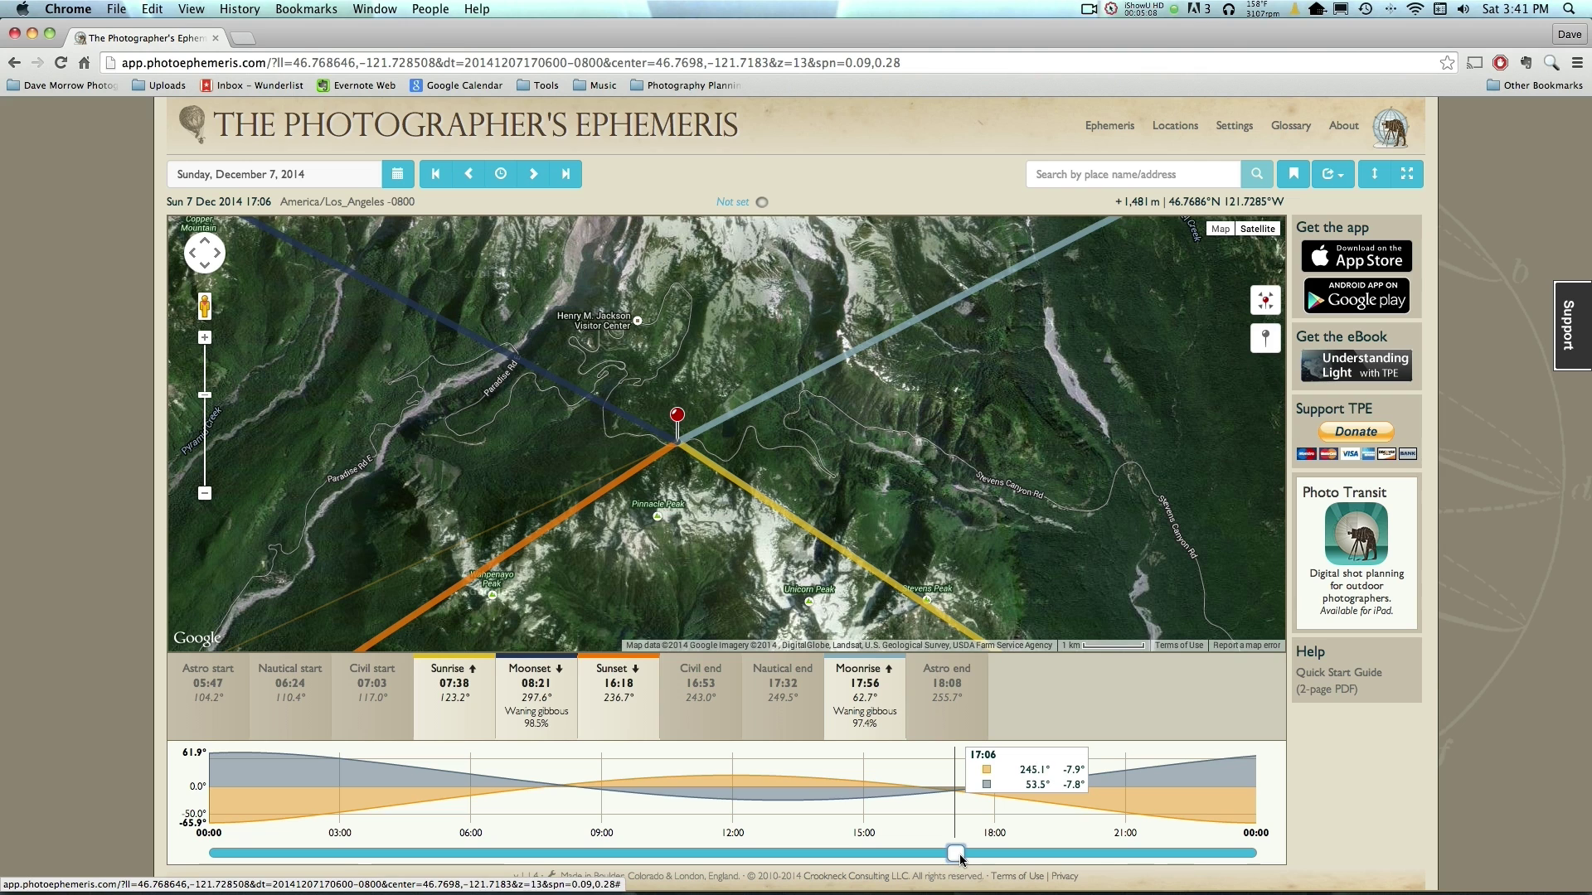
mouse_move(958, 854)
left_mouse_down()
mouse_move(1093, 842)
mouse_move(989, 854)
left_mouse_up()
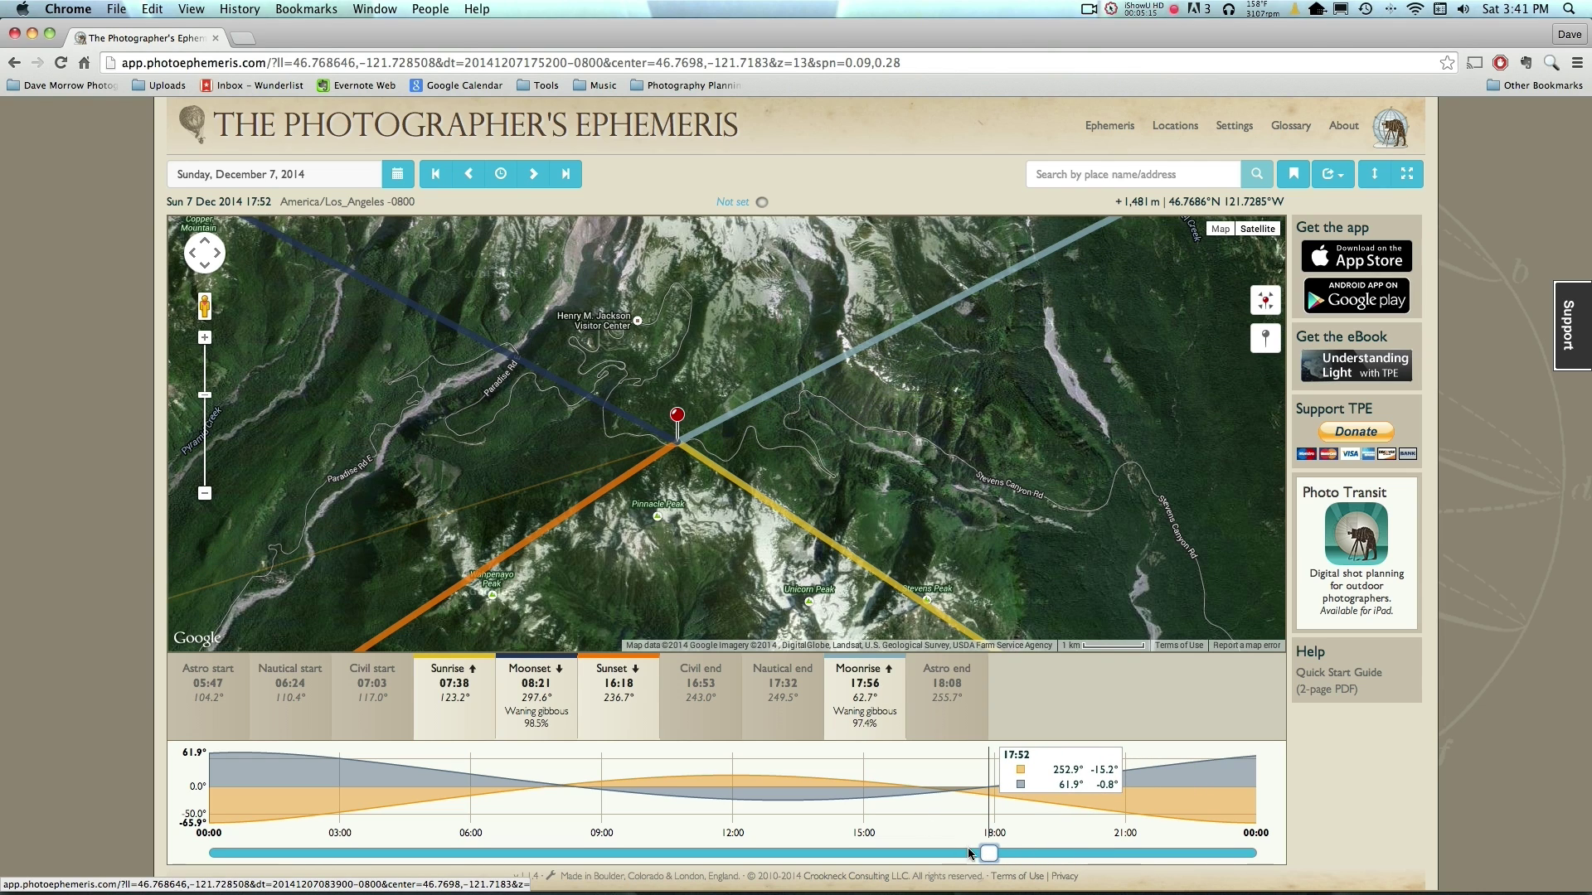
left_click_drag(987, 854, 995, 857)
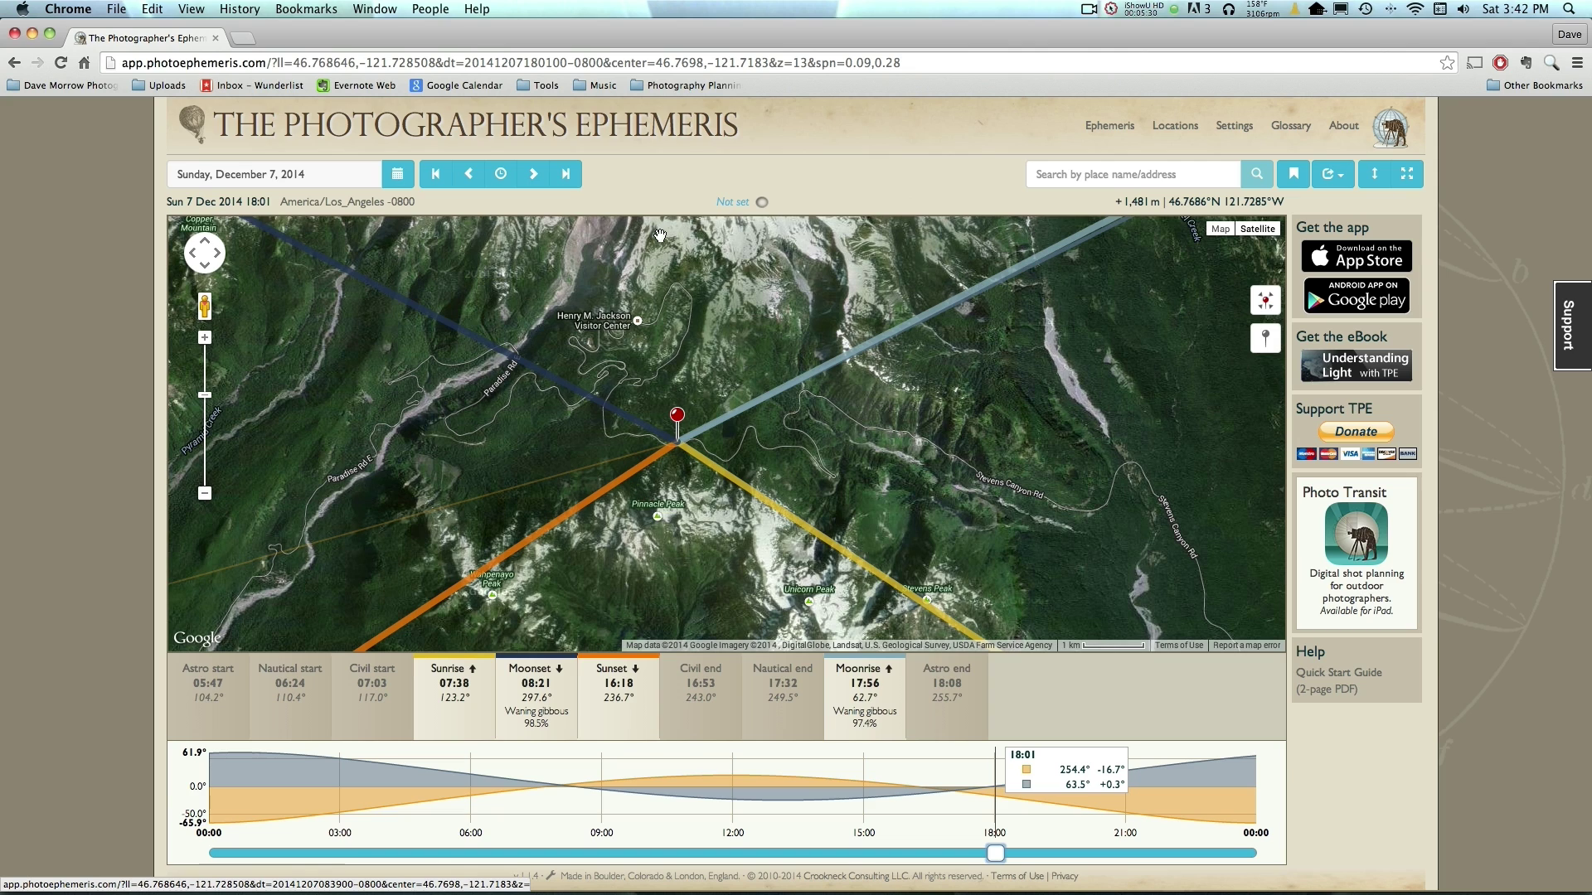
double_click(1116, 784)
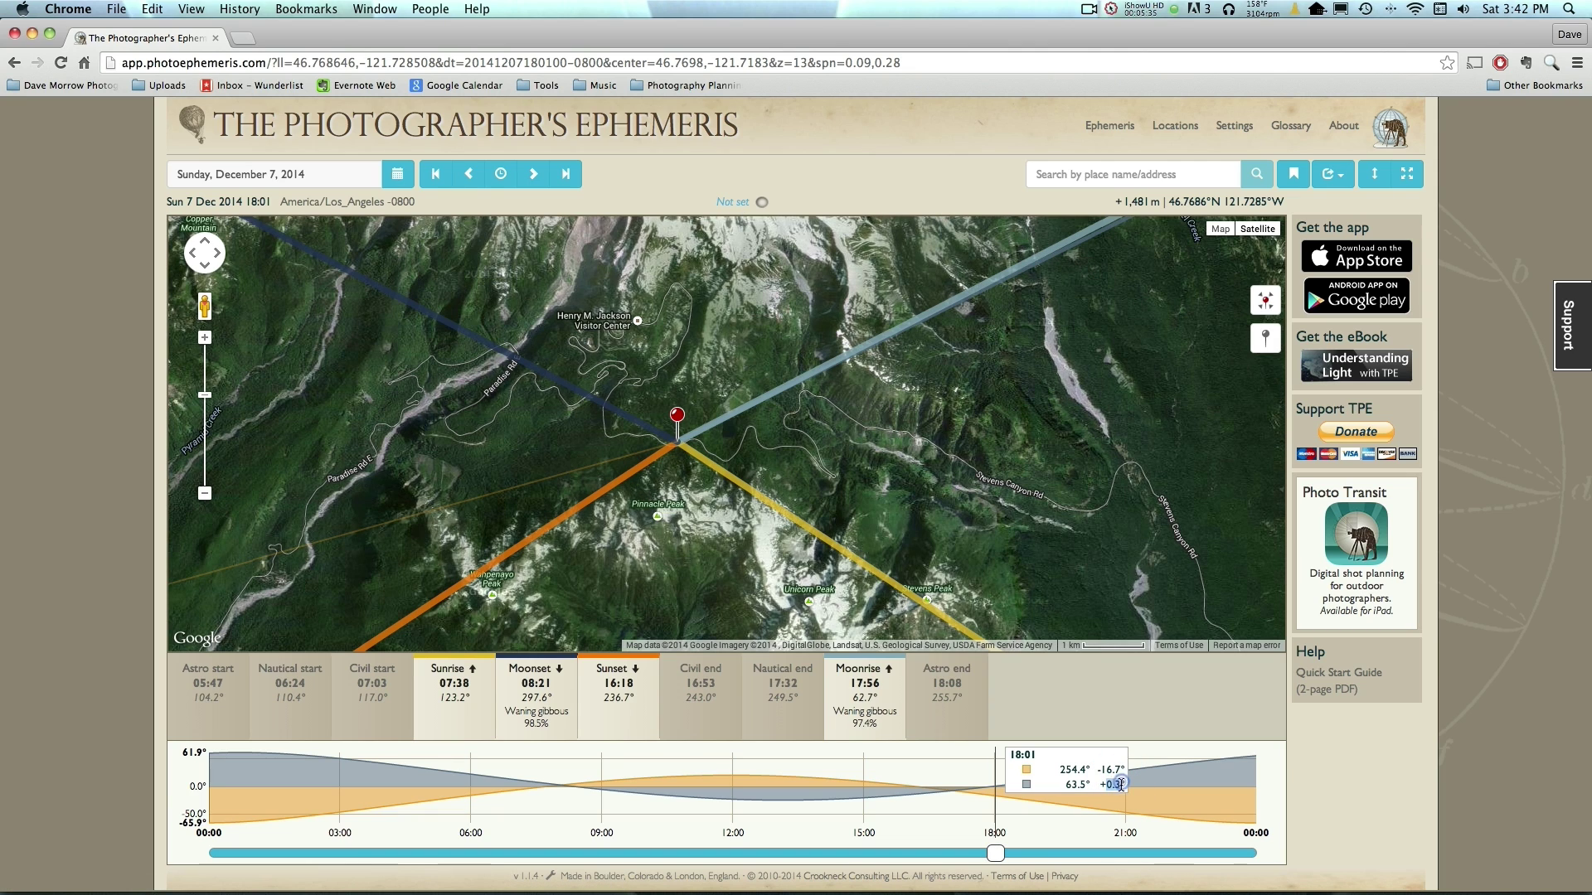
left_click_drag(991, 860, 1008, 855)
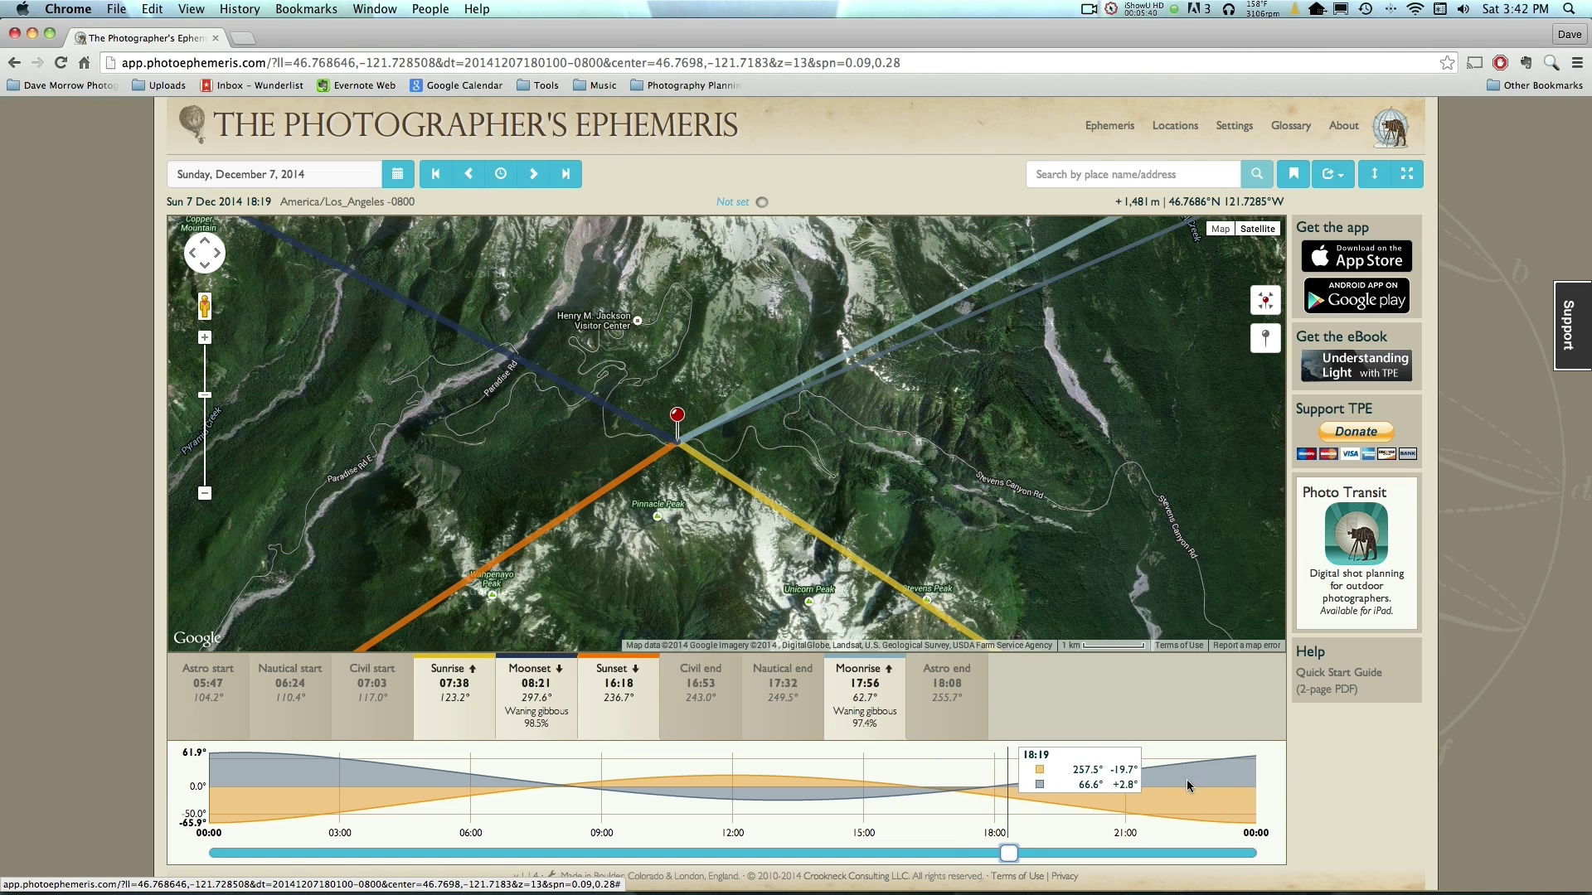
left_click_drag(1112, 784, 1133, 787)
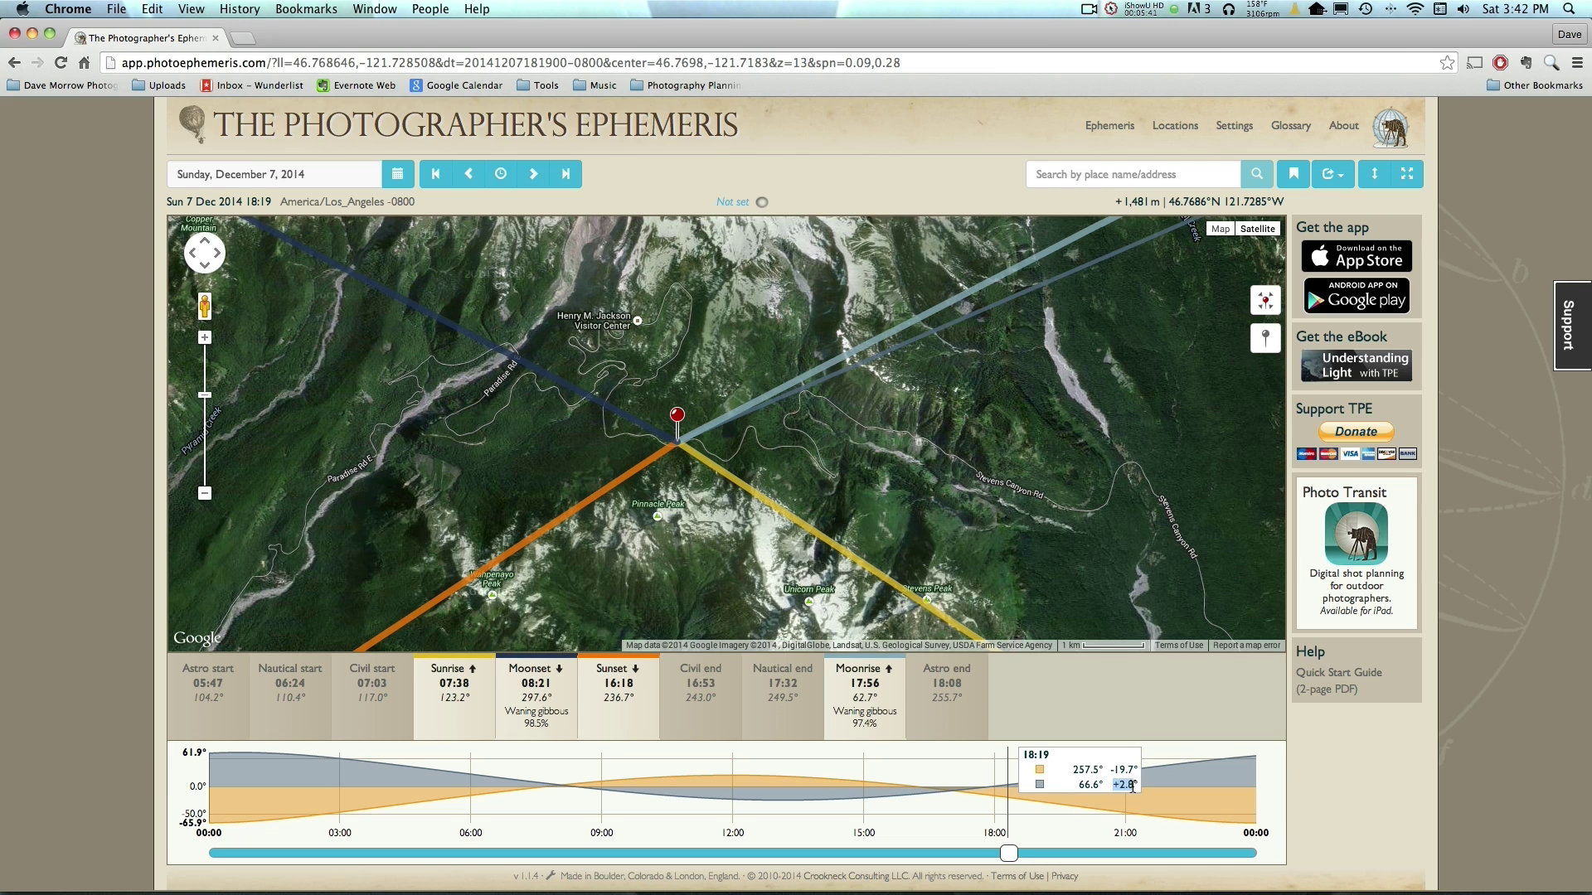
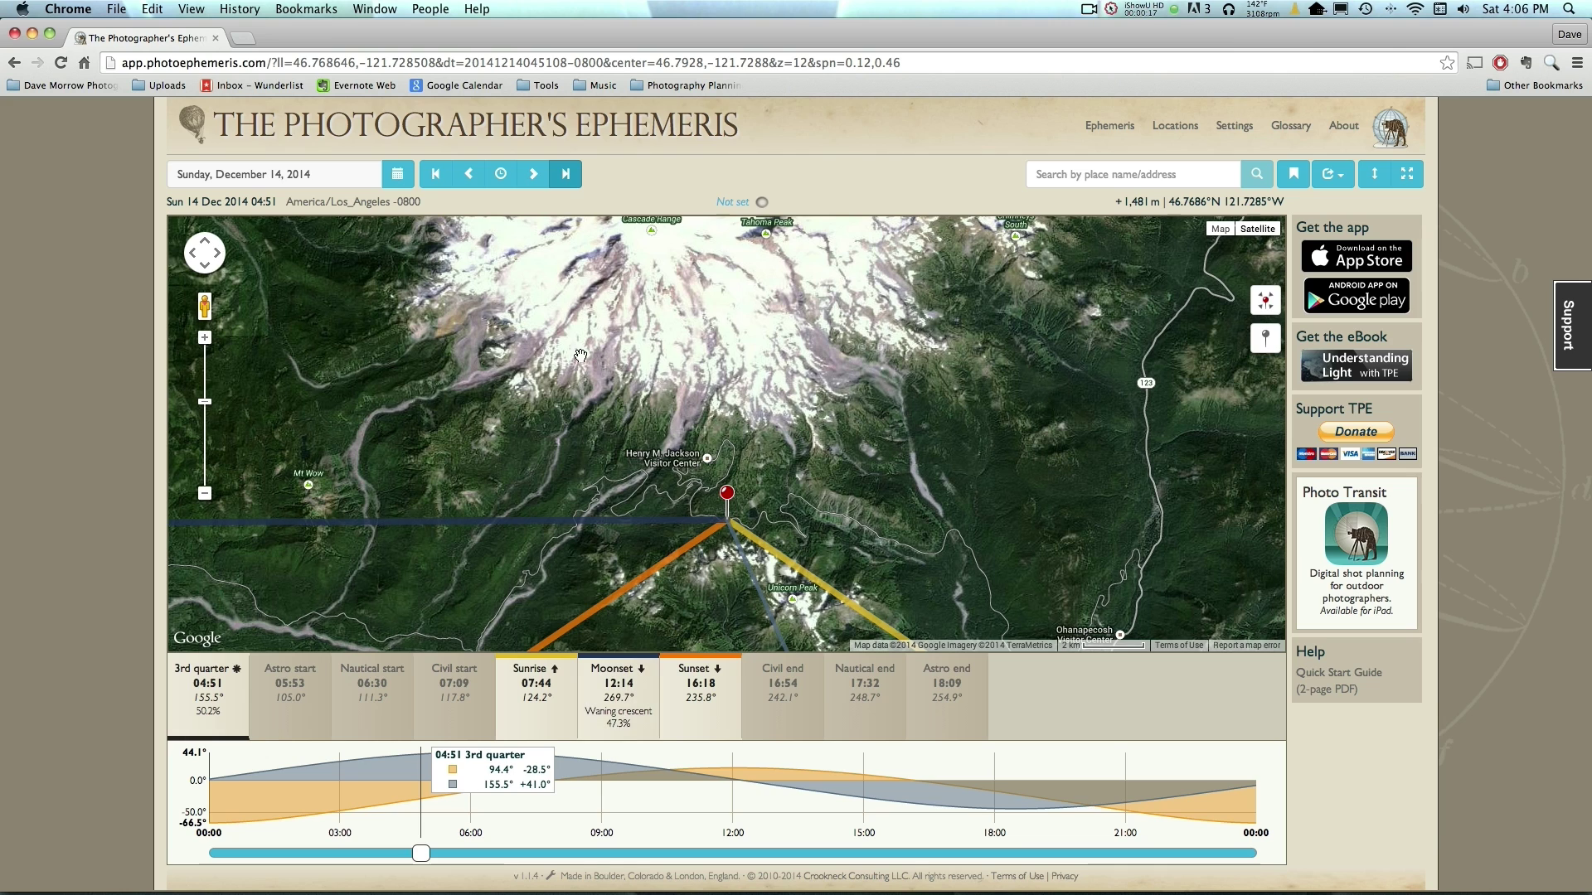
Advance to the new moon phase on December 21, 2014, and compare the moon times on December 20 and 19.
left_click(568, 175)
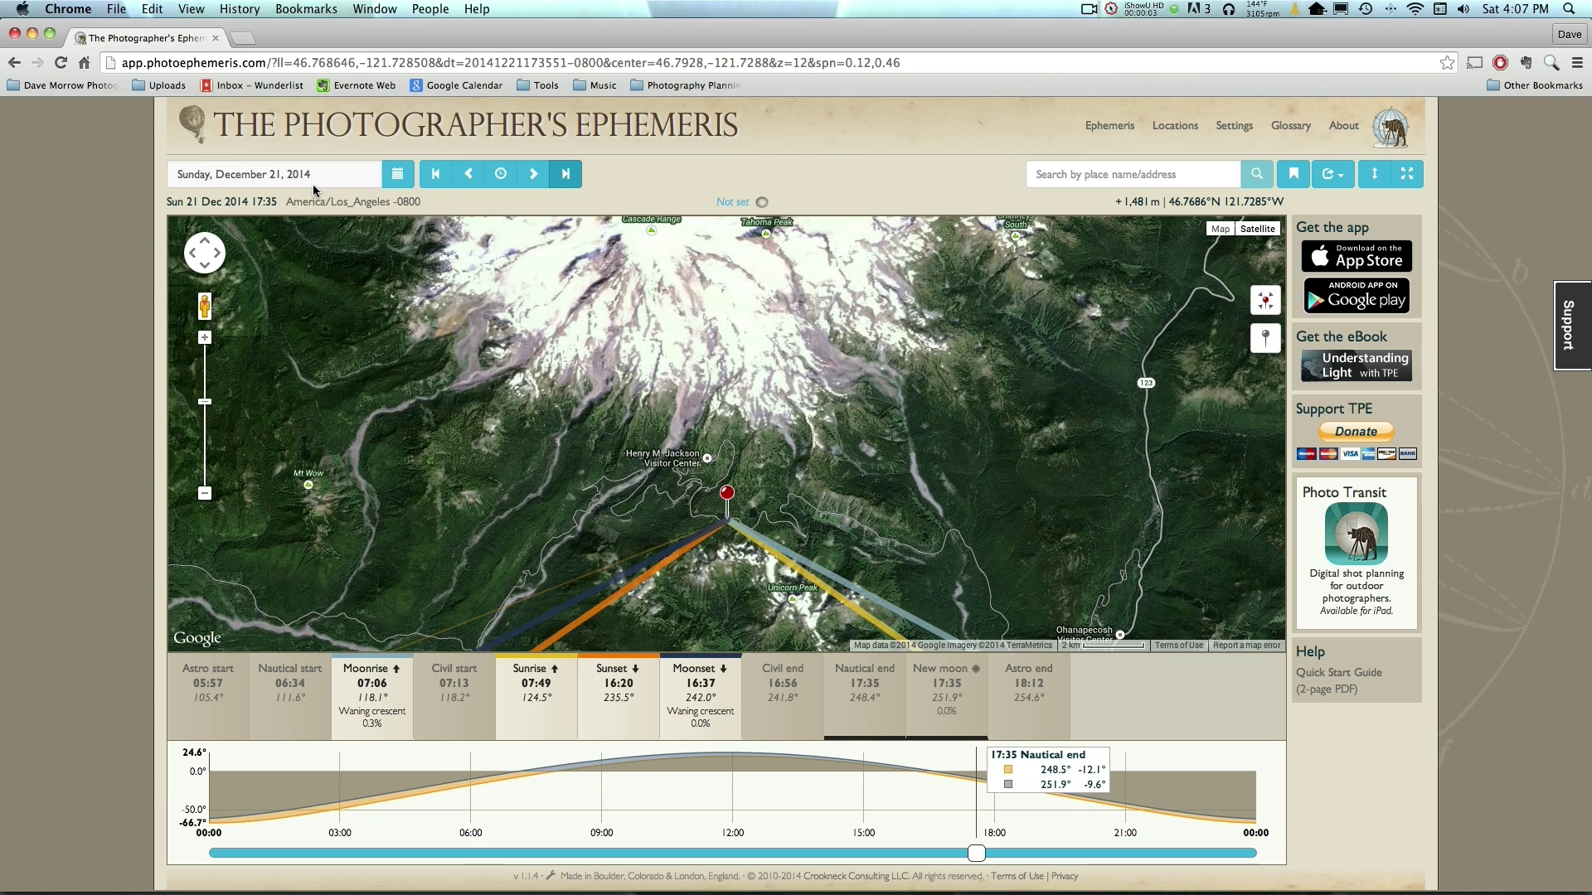
left_click(469, 175)
left_click(469, 174)
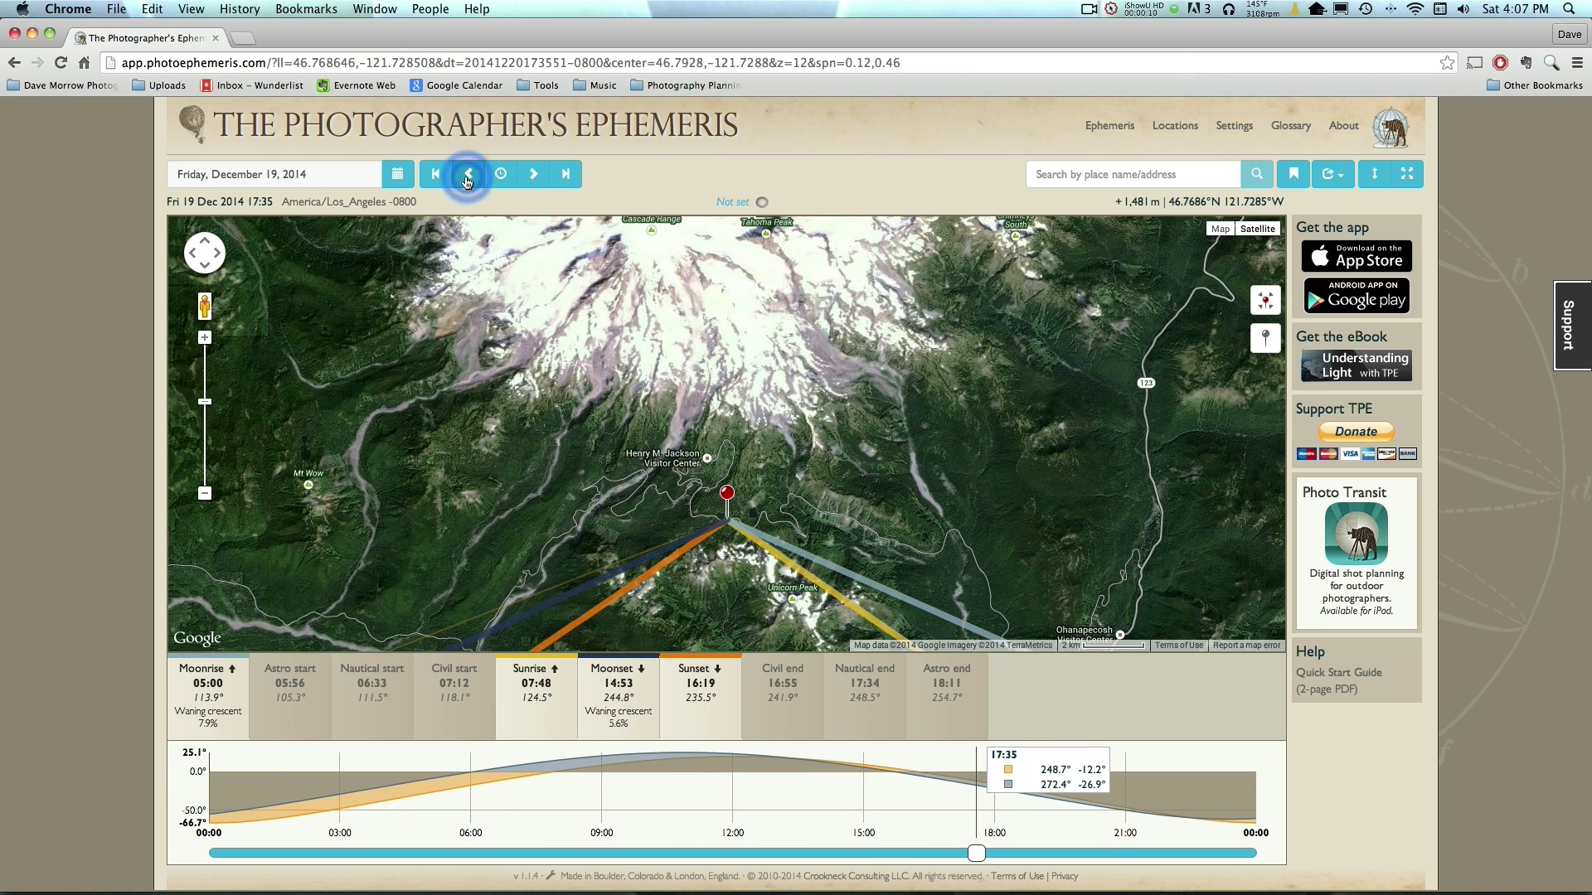
left_click(523, 182)
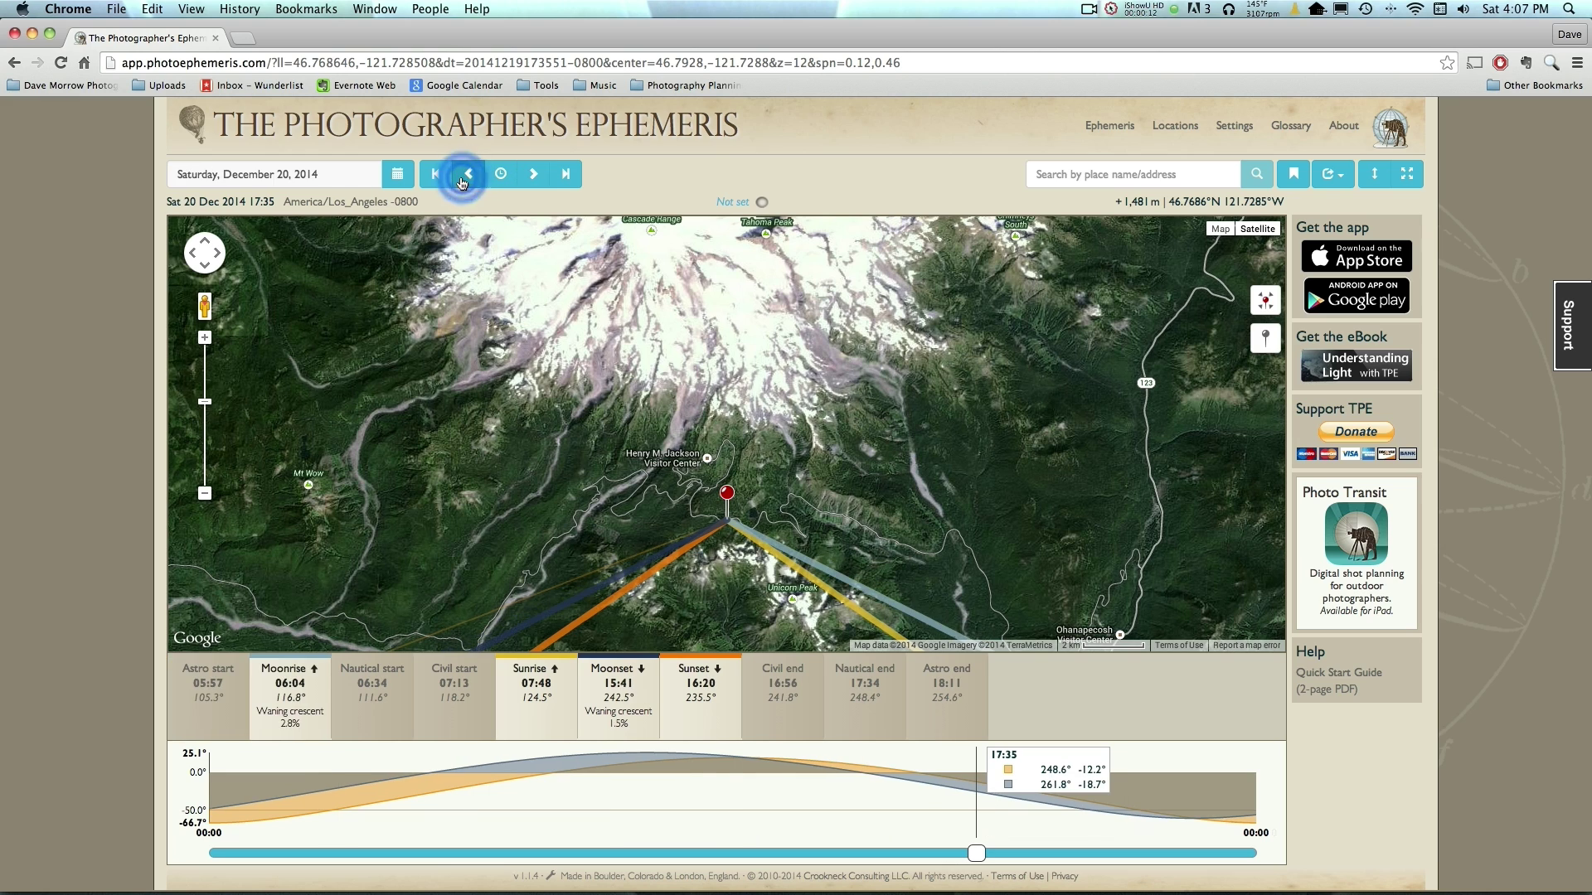
left_click(462, 182)
left_click(462, 182)
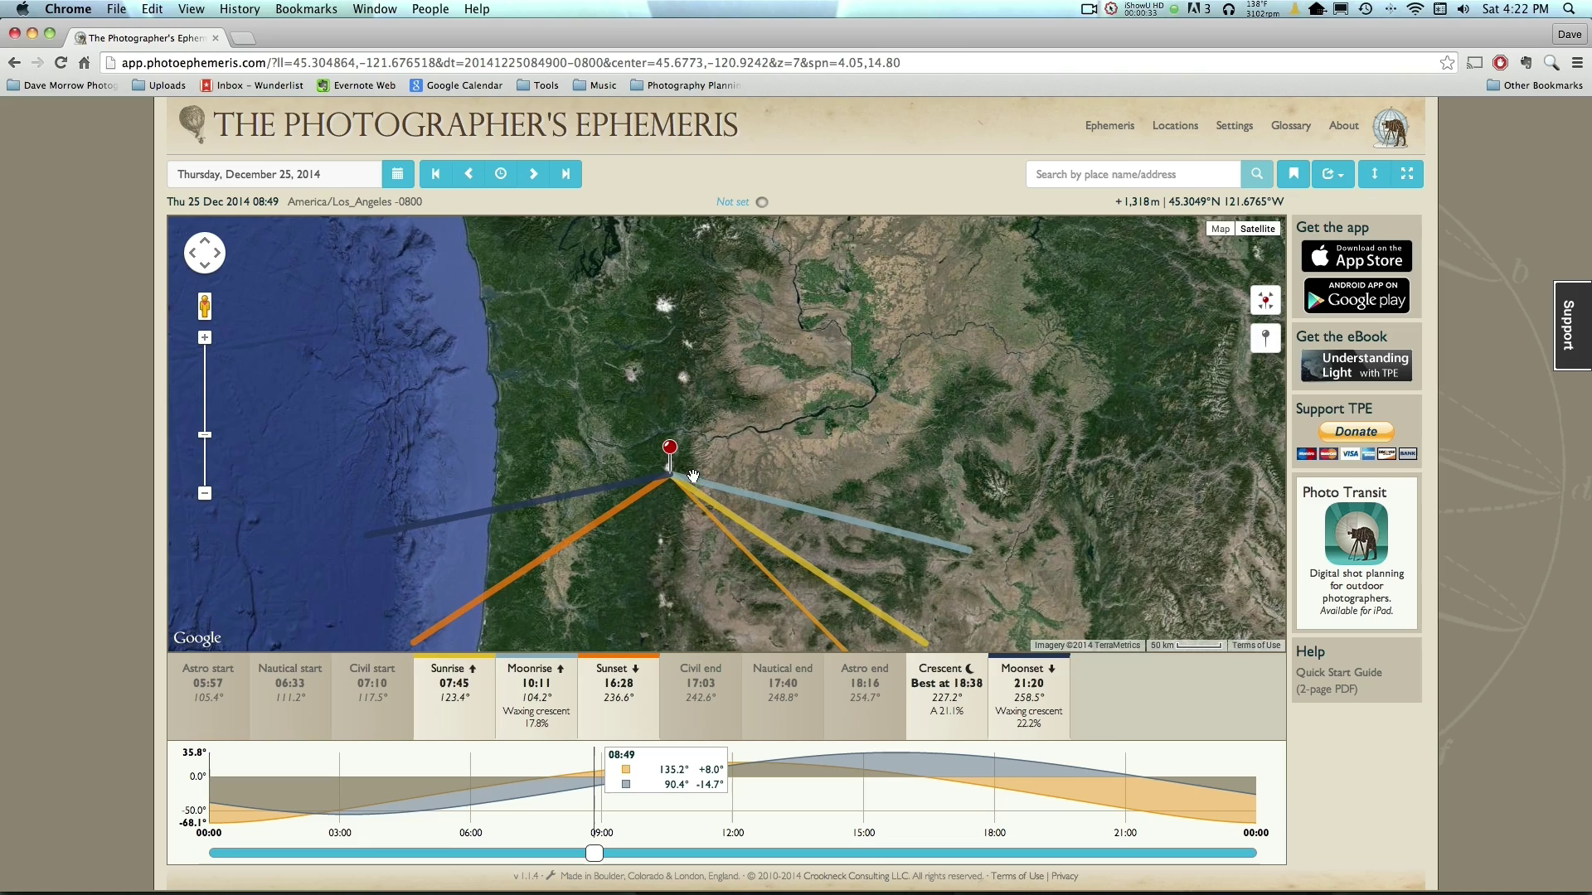
Zoom in on the pin below the snow-covered volcano at 45.3049°N 121.6765°W and set the time to moonset at 21:20.
scroll(669, 503, "up", 1)
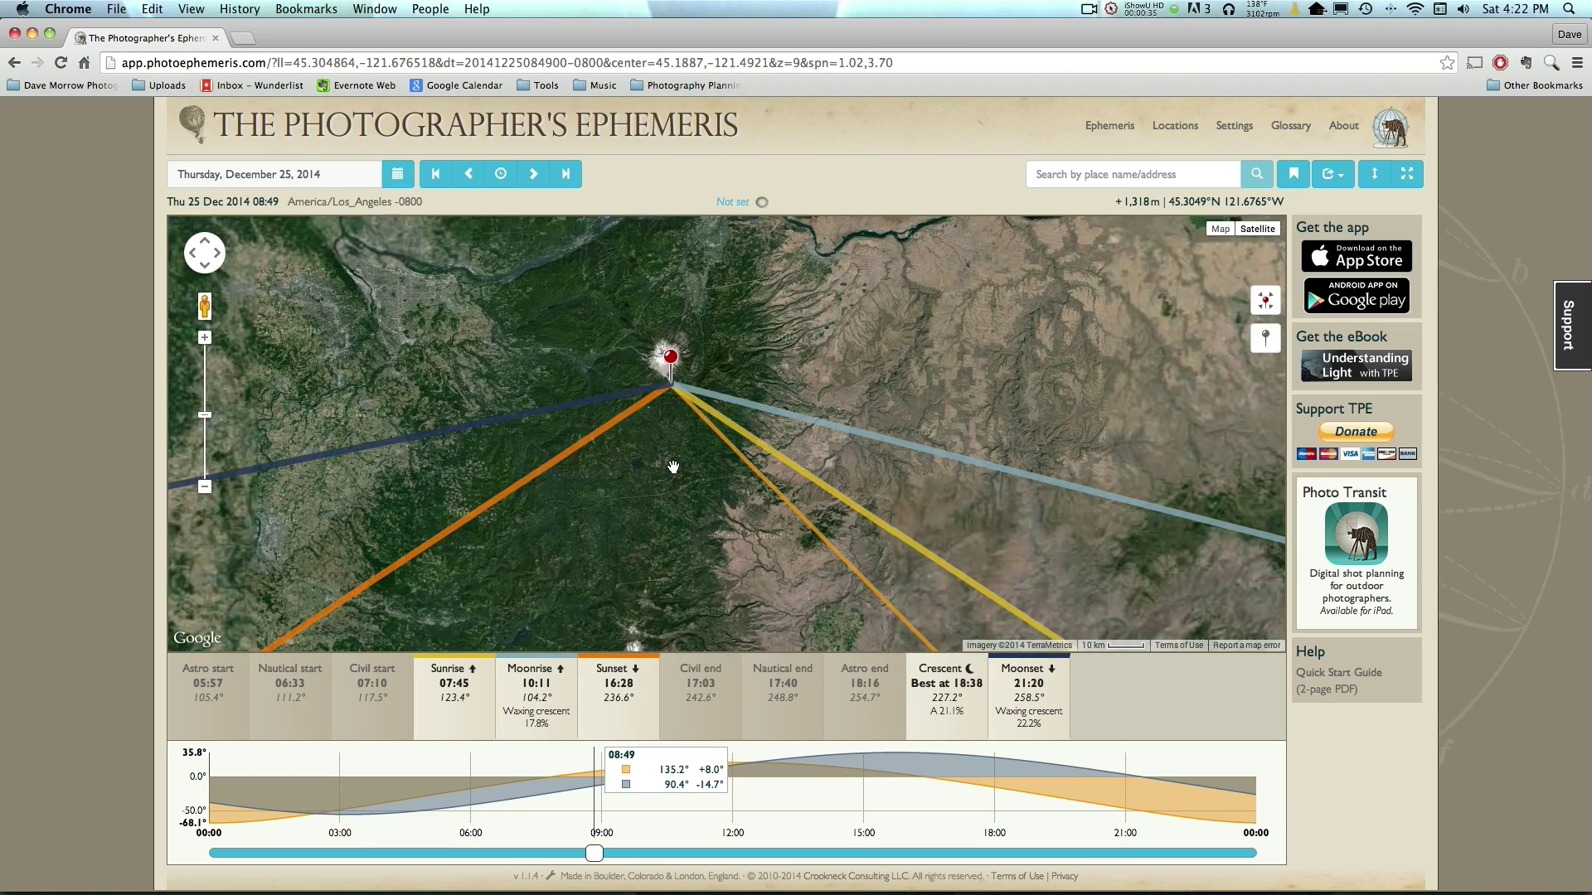
scroll(658, 491, "up", 2)
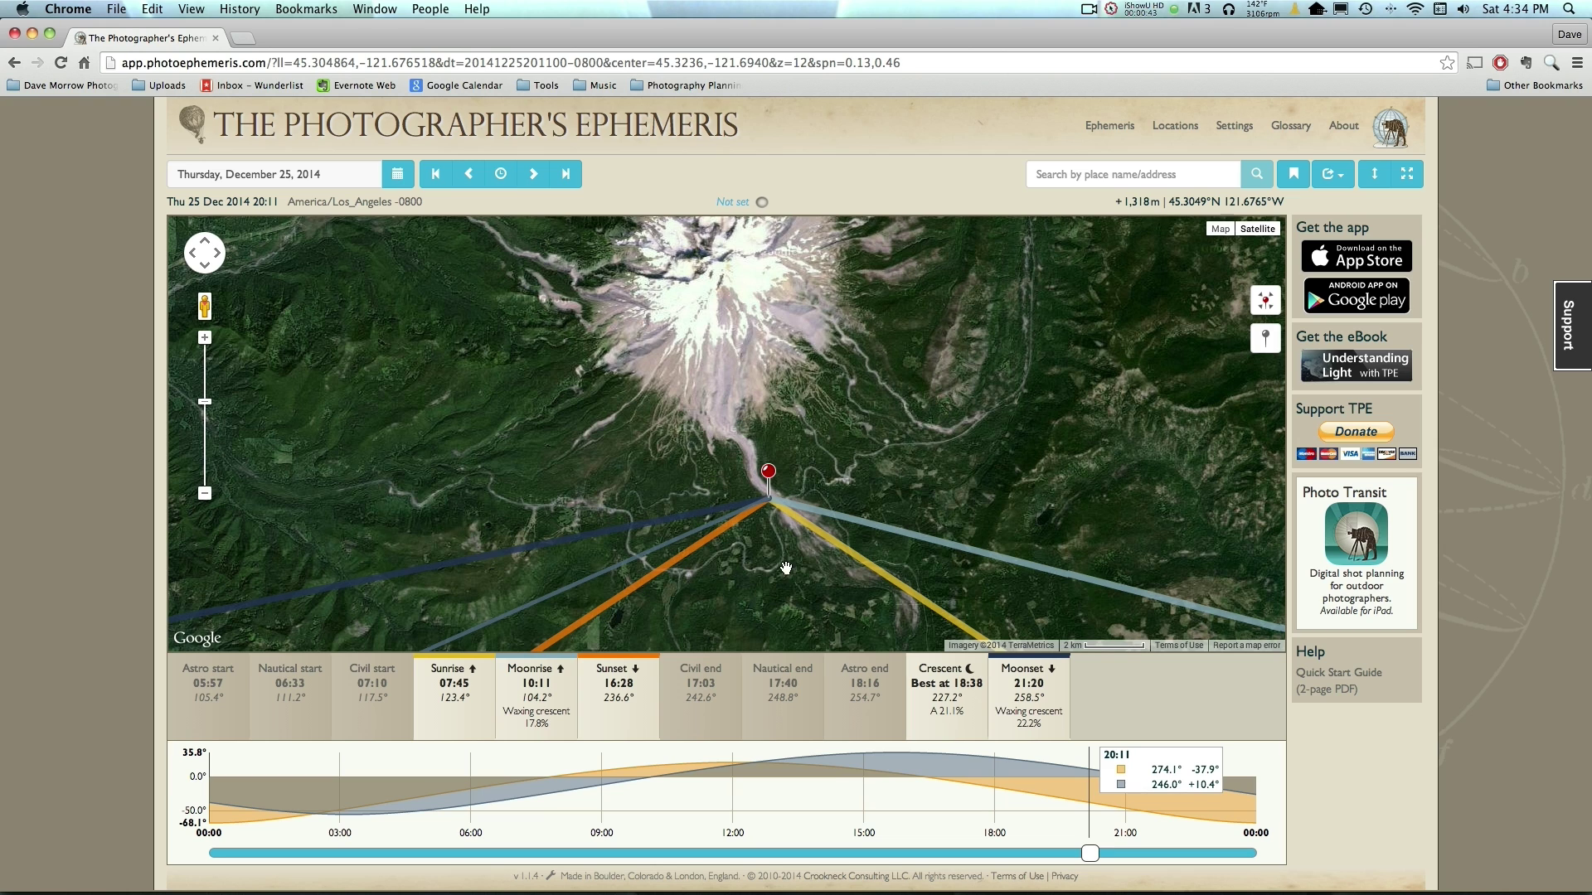
left_click_drag(1090, 857, 945, 856)
left_click(1036, 685)
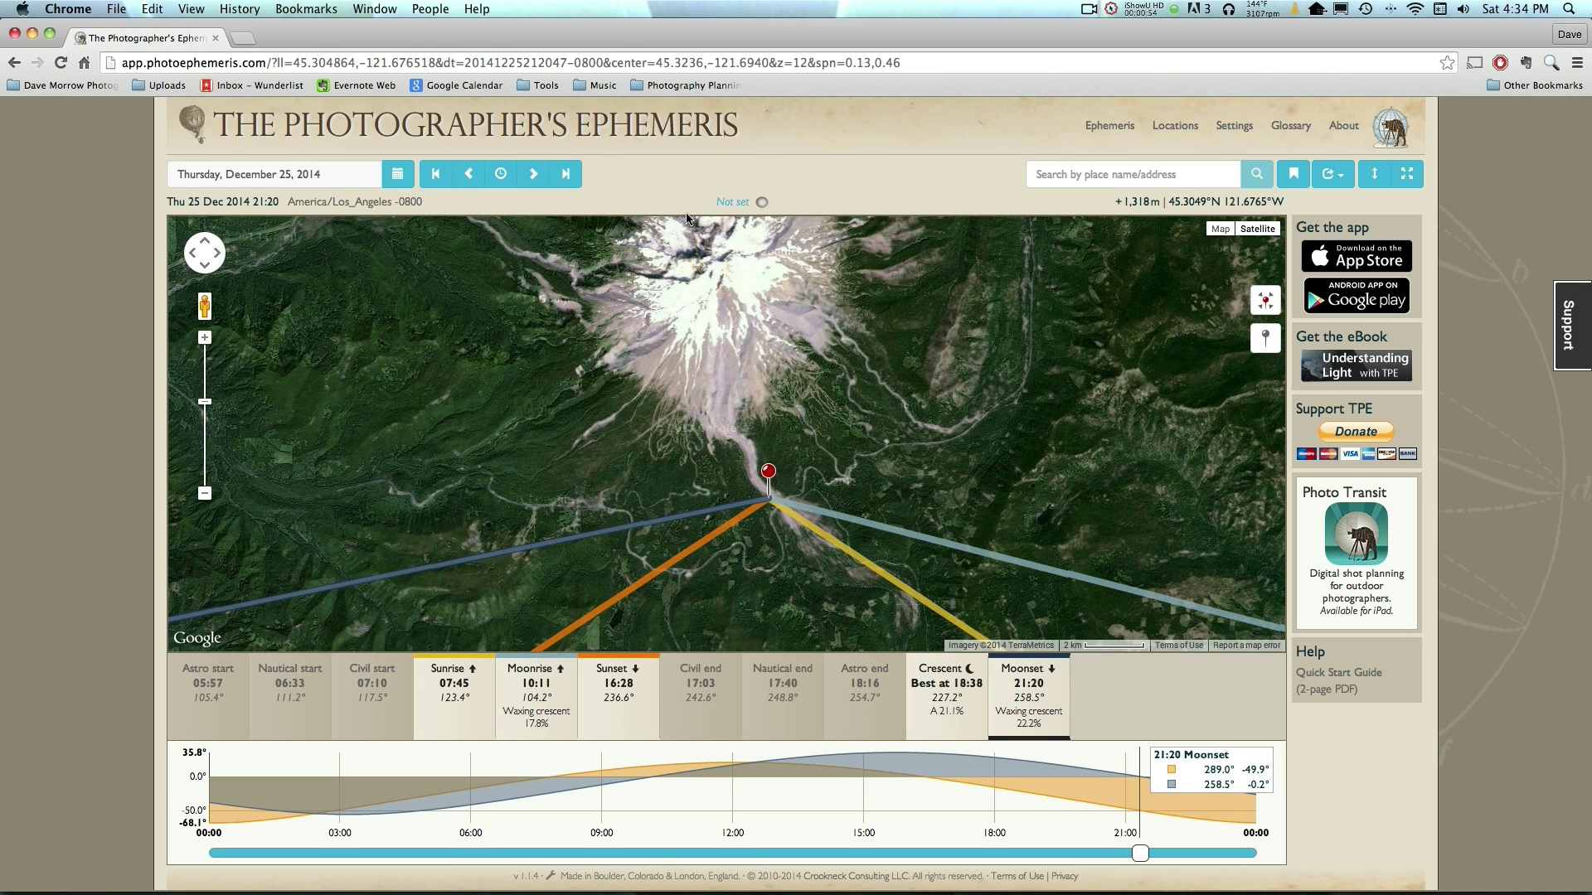
Move the time back to 20:11, try 20:19 and 20:13, and check the moon's apparent altitude before moonset.
mouse_move(1139, 854)
left_mouse_down()
mouse_move(1040, 860)
mouse_move(1096, 860)
left_mouse_up()
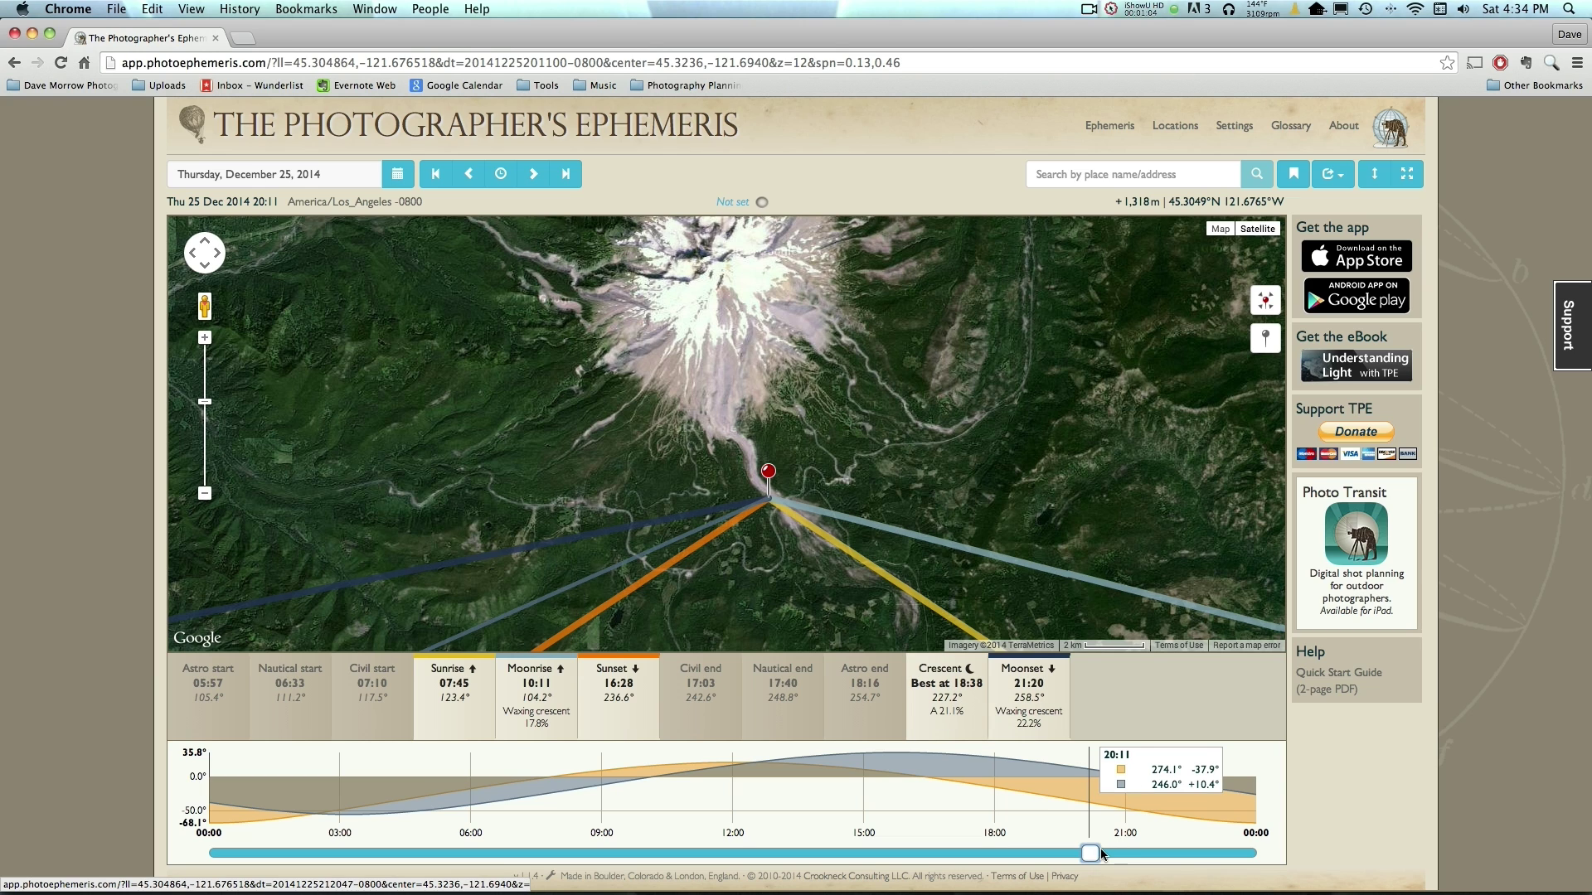
left_click_drag(1091, 858, 1096, 852)
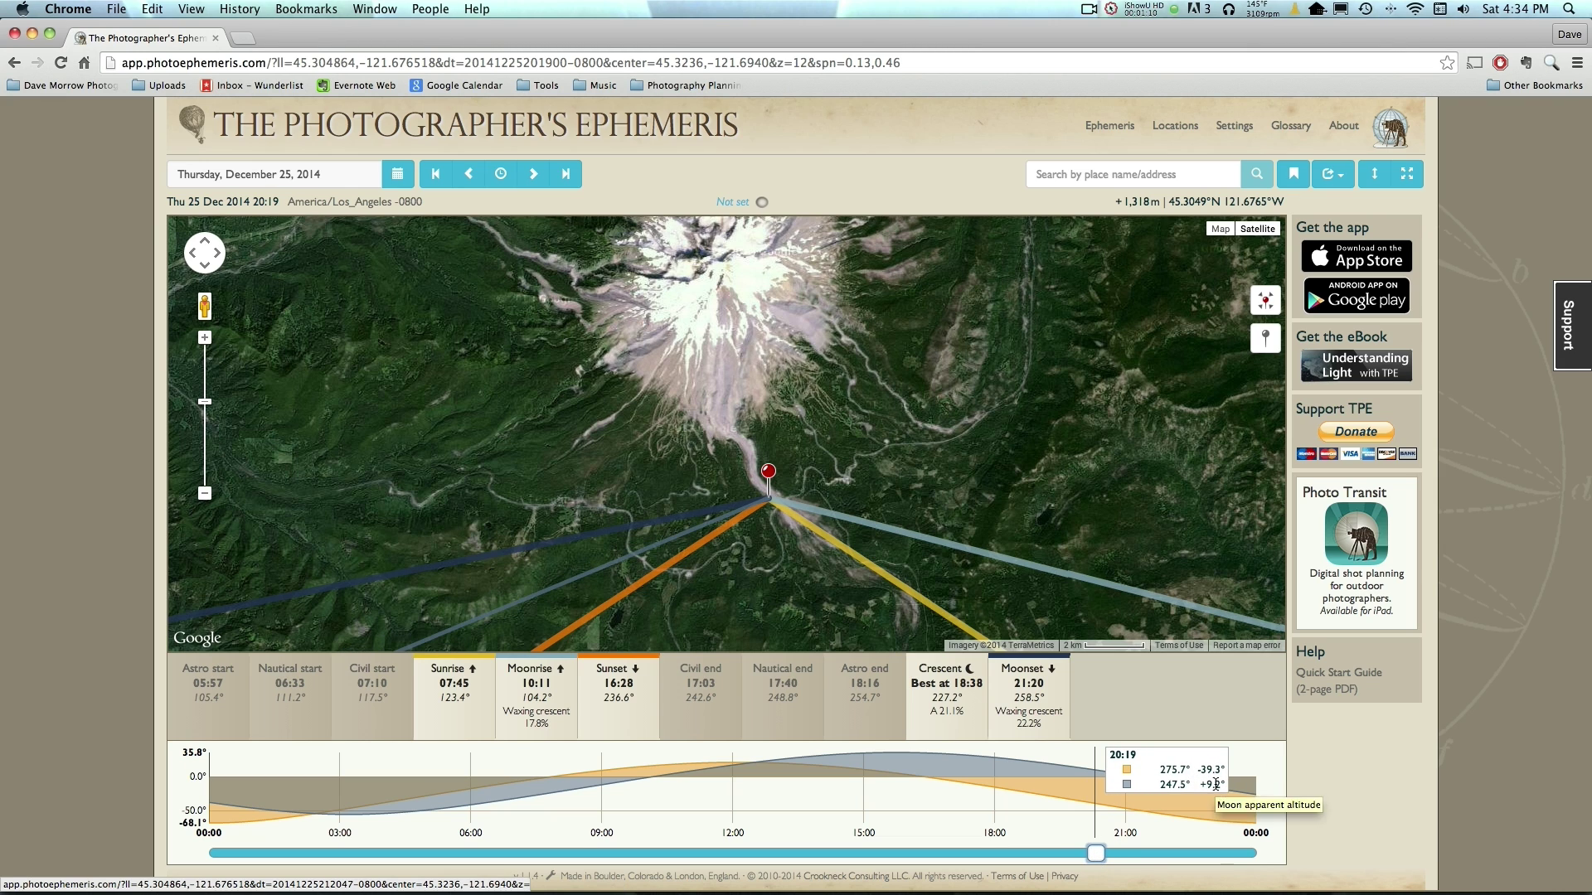
left_click_drag(1096, 855, 1092, 856)
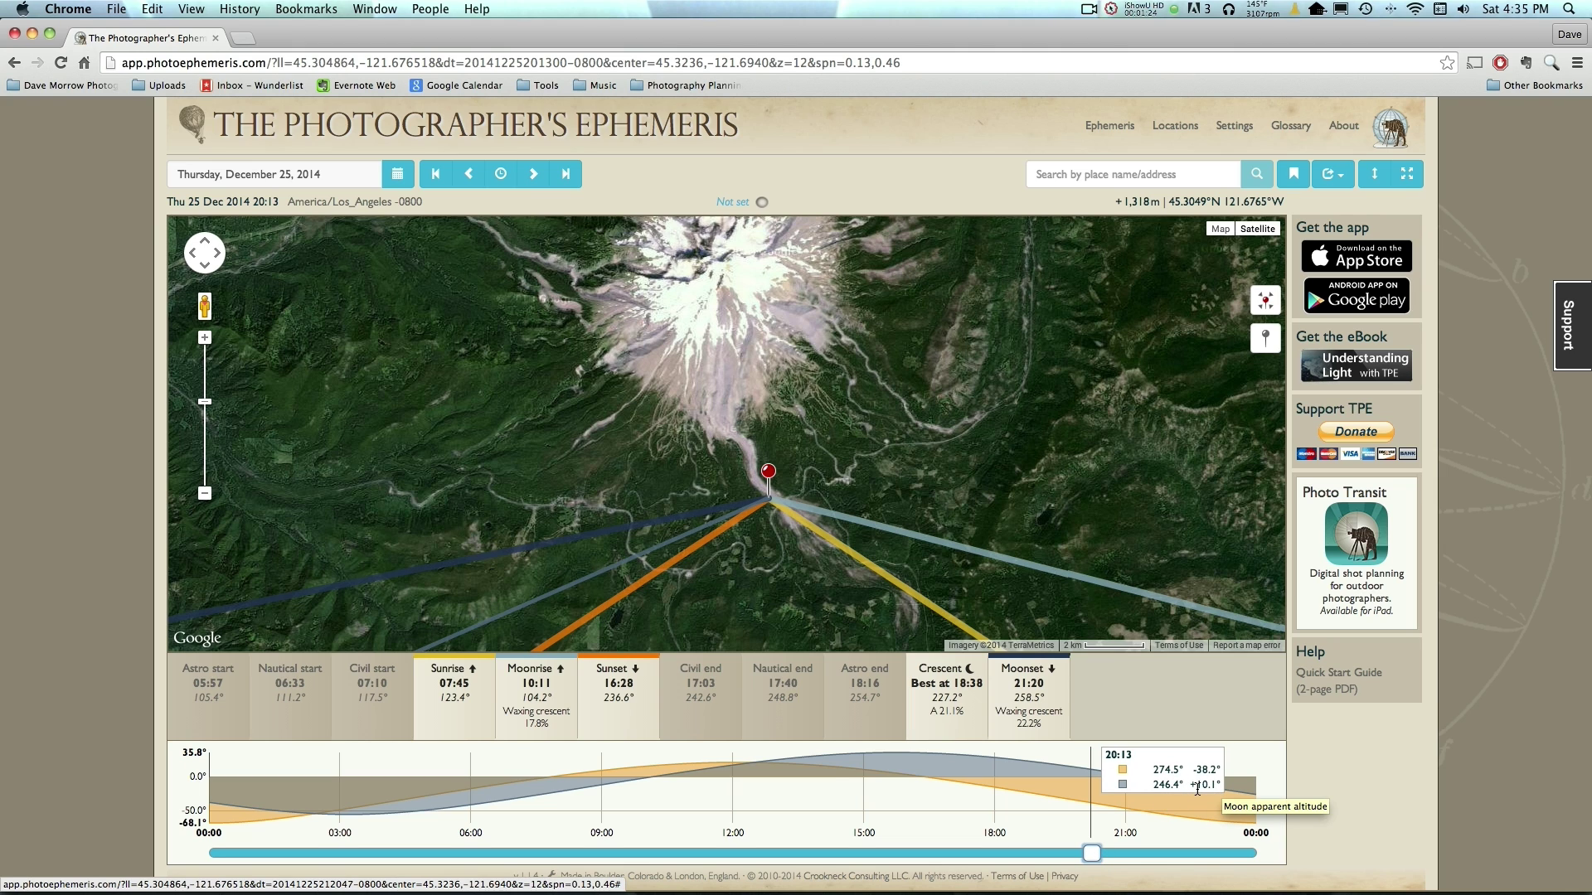
left_click_drag(1188, 785, 1212, 785)
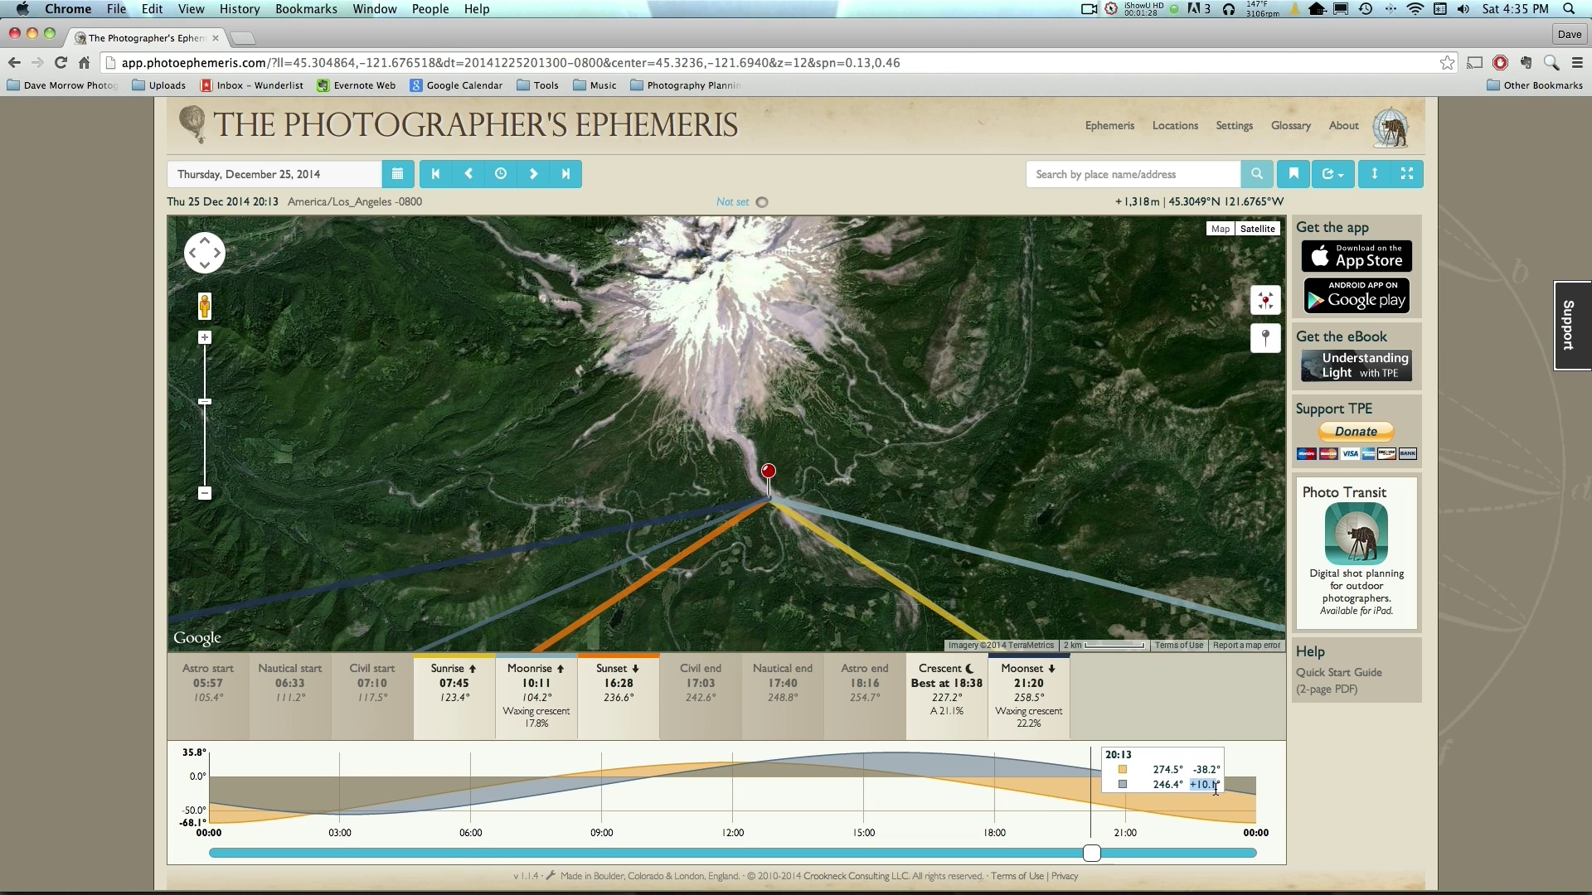
Compare the moon's direction and altitude near moonset at 21:09 with those at 20:20 on December 25.
left_click_drag(1088, 854, 1132, 854)
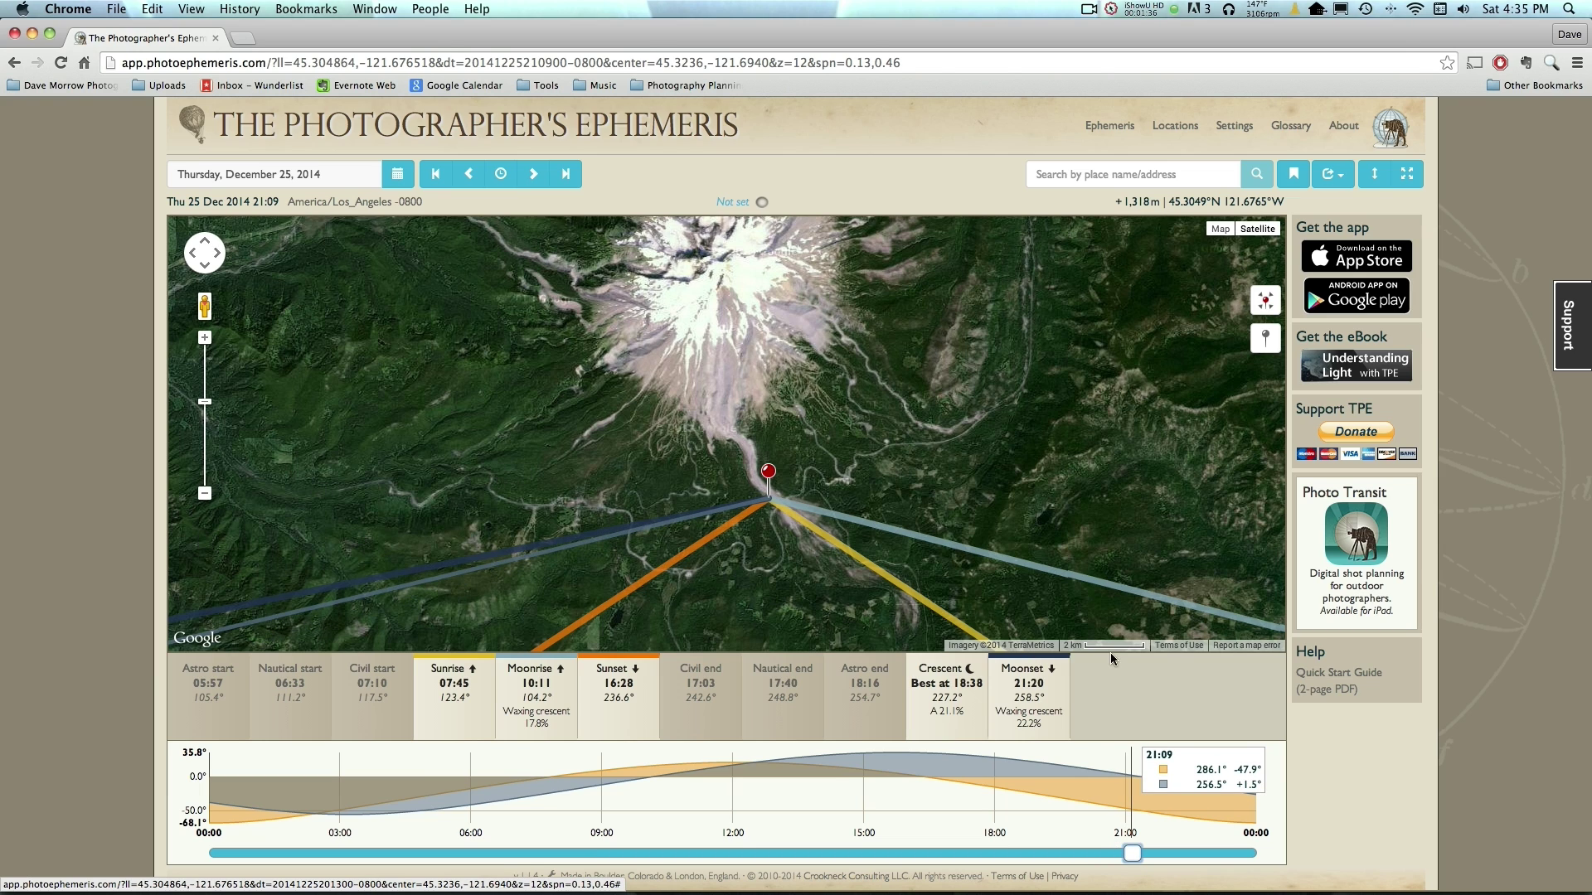
left_click_drag(1131, 854, 1091, 865)
left_click_drag(1091, 869, 1100, 863)
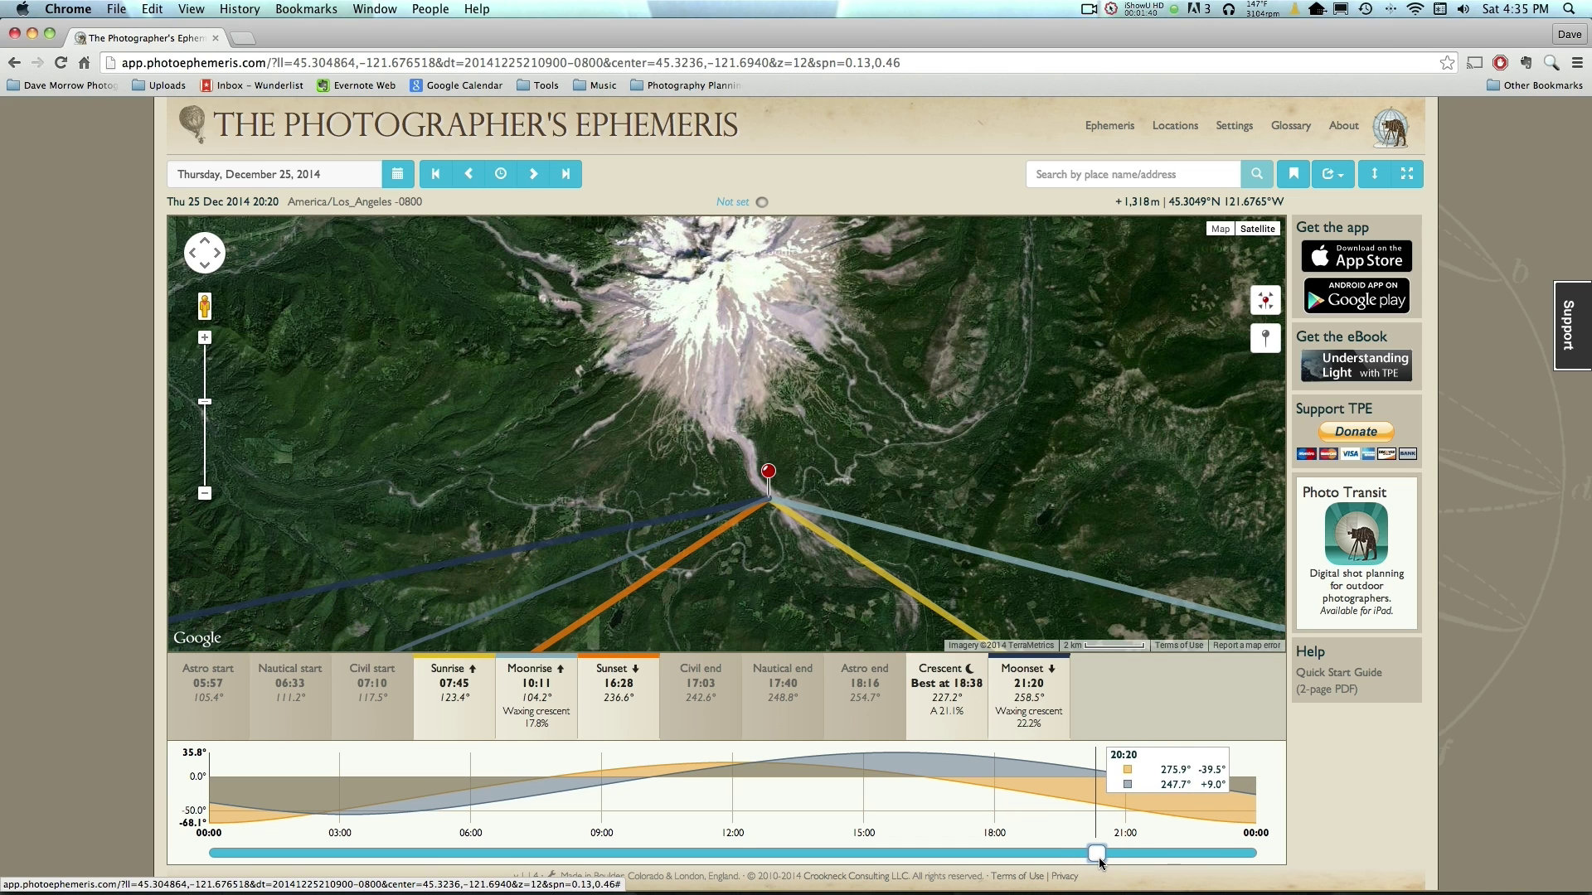